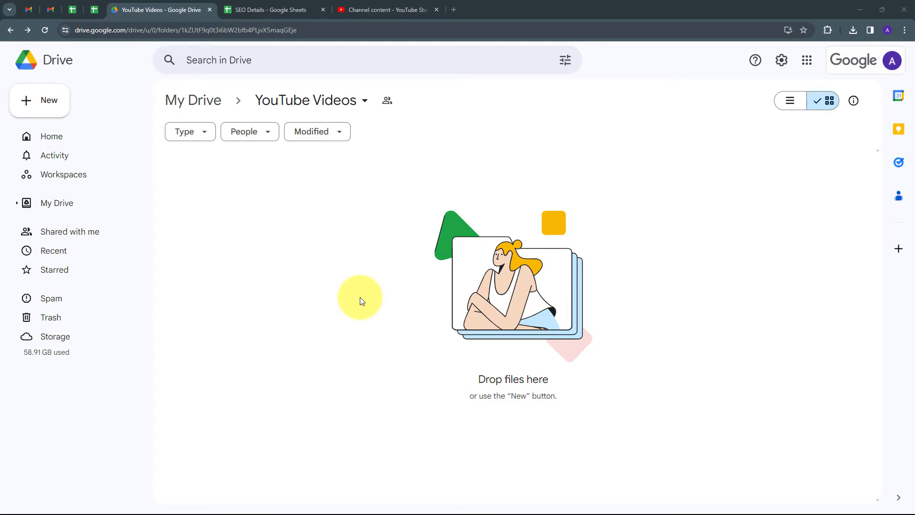
# - Review the YouTube Videos folder in Google Drive, the SEO Details spreadsheet and the channel content in YouTube Studio
pyautogui.hotkey('ctrl', 'Tab')
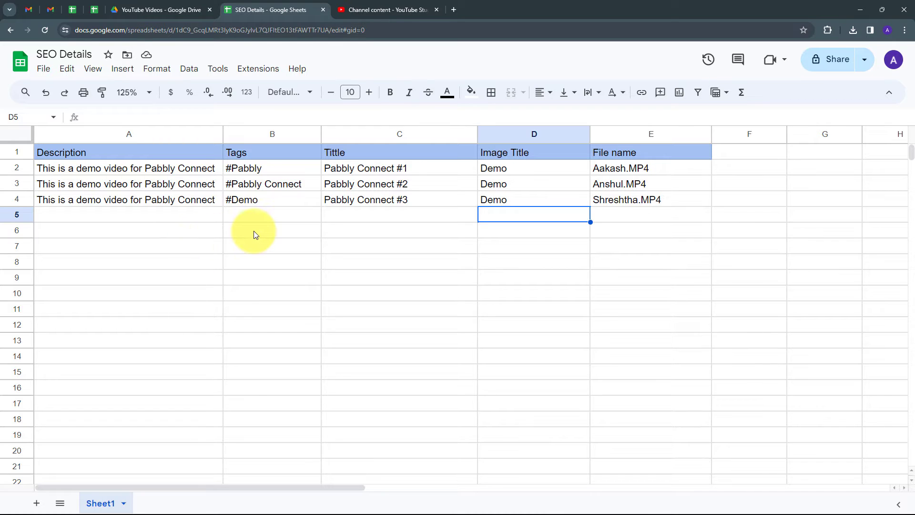
pyautogui.click(188, 9)
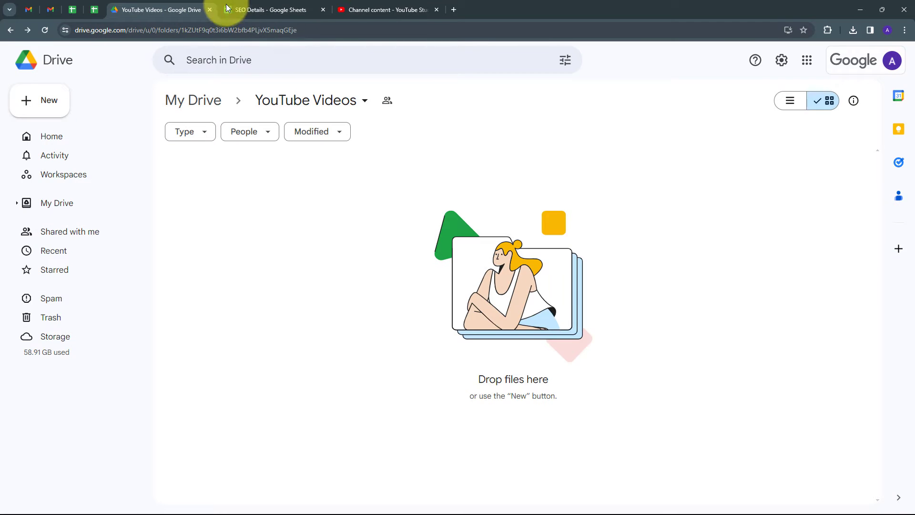
pyautogui.click(261, 5)
pyautogui.click(354, 5)
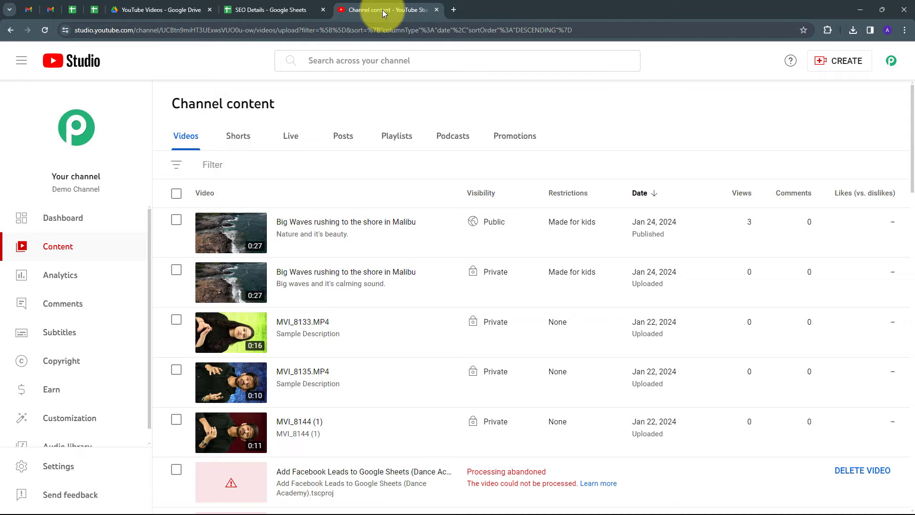
# - Go to the Pabbly website in a new tab and sign in to access Pabbly Connect
pyautogui.click(454, 10)
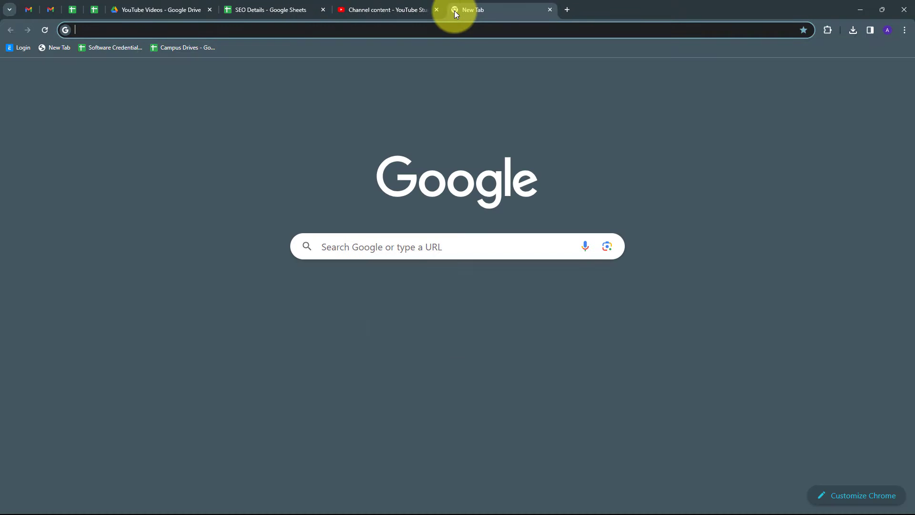
pyautogui.write('pabbly')
pyautogui.press('Return')
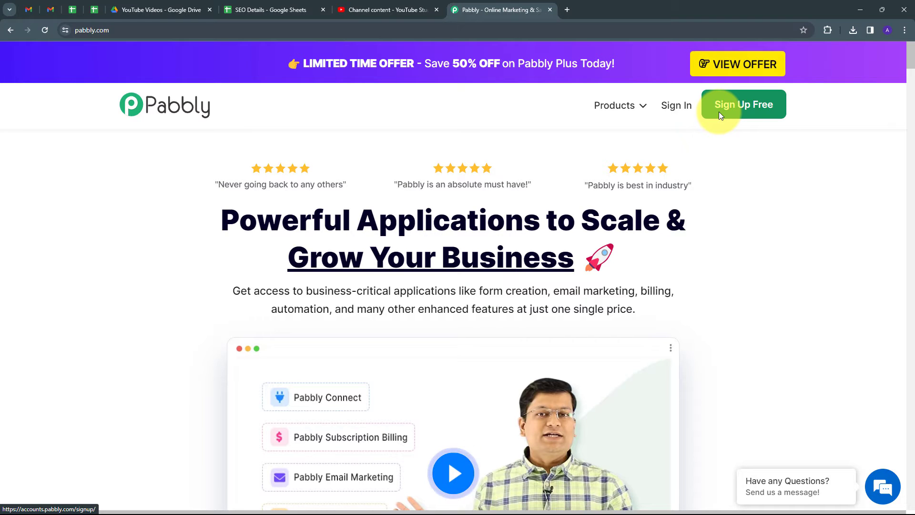
pyautogui.click(684, 106)
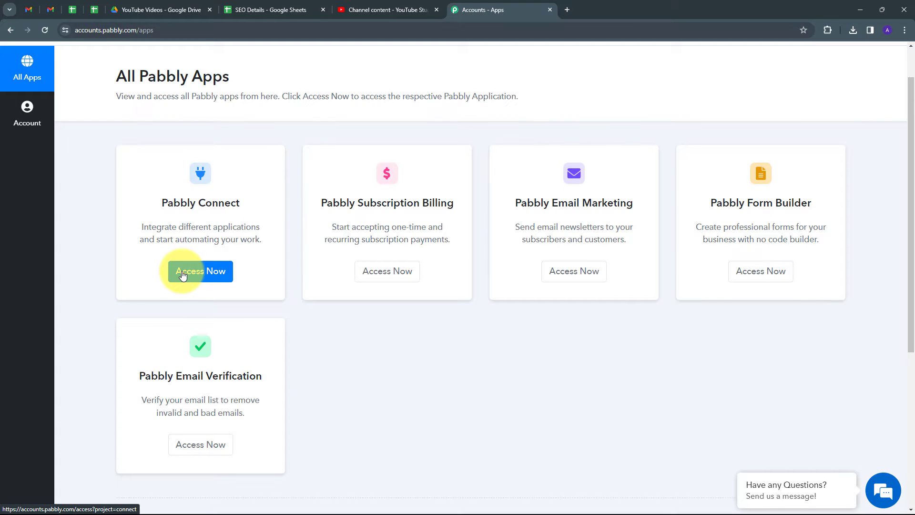
pyautogui.click(219, 275)
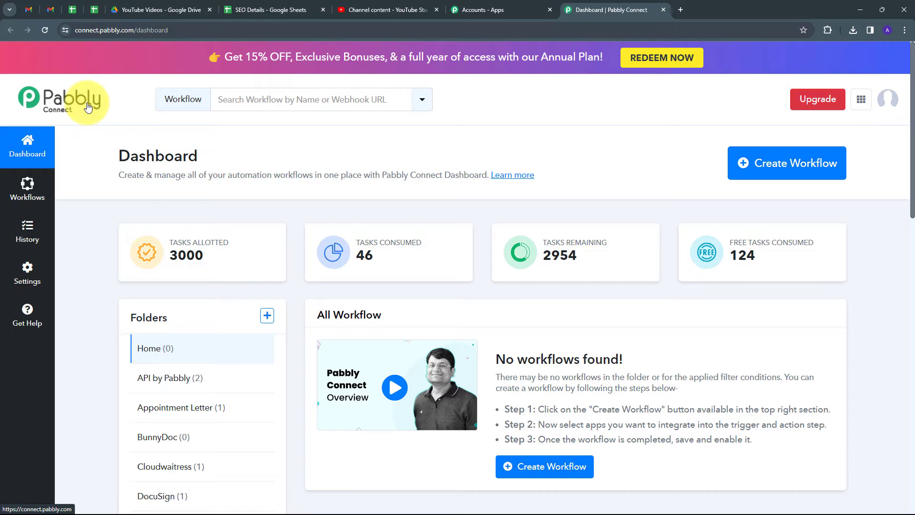
# - Create a workflow named "Upload YouTube Videos from Google Drive Folder" in the YouTube Videos folder
pyautogui.scroll(-1, 336, 312)
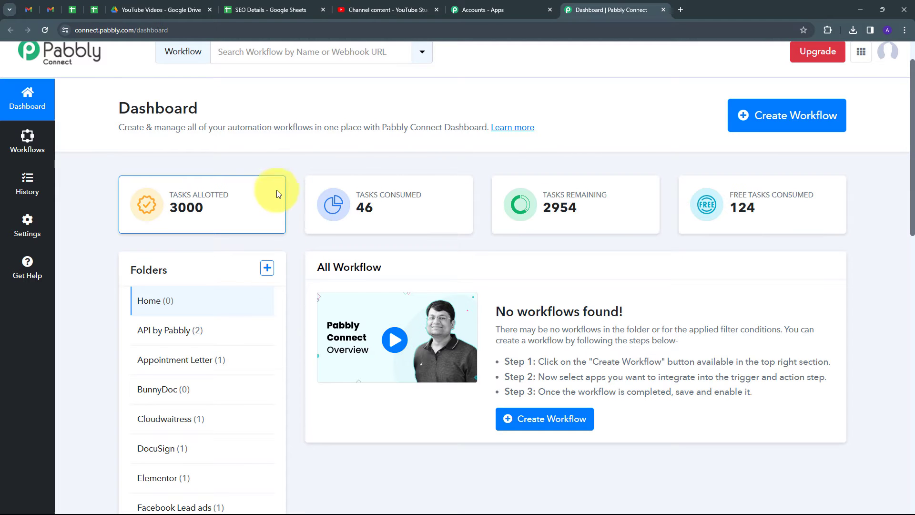
pyautogui.click(759, 126)
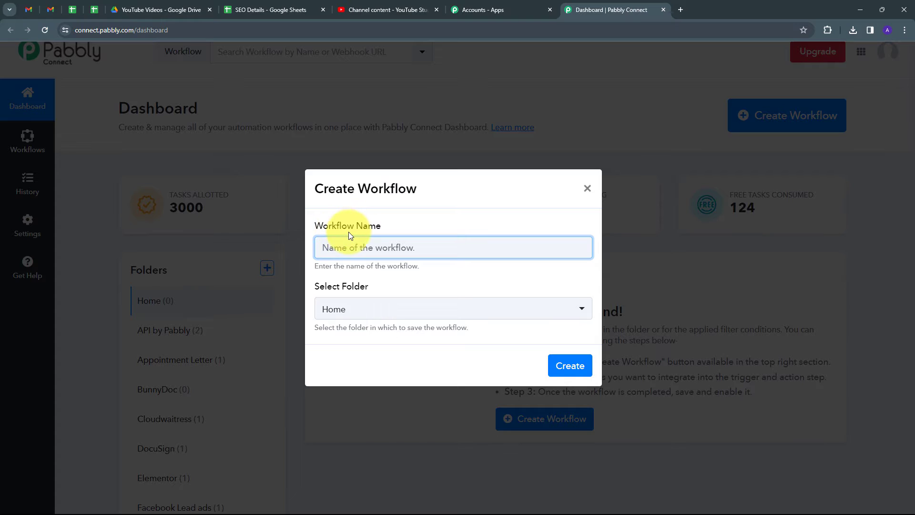
pyautogui.write('Upload YouTube Videos from Google Drive Folder')
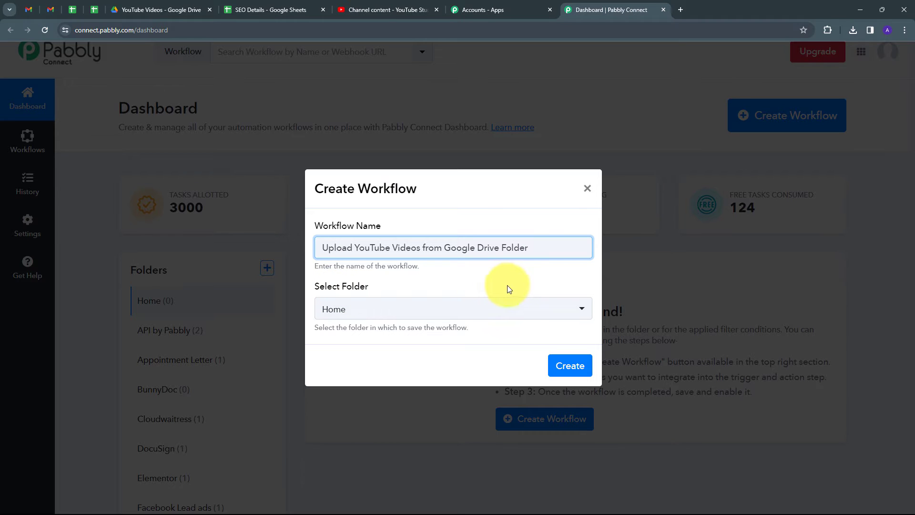
pyautogui.click(519, 310)
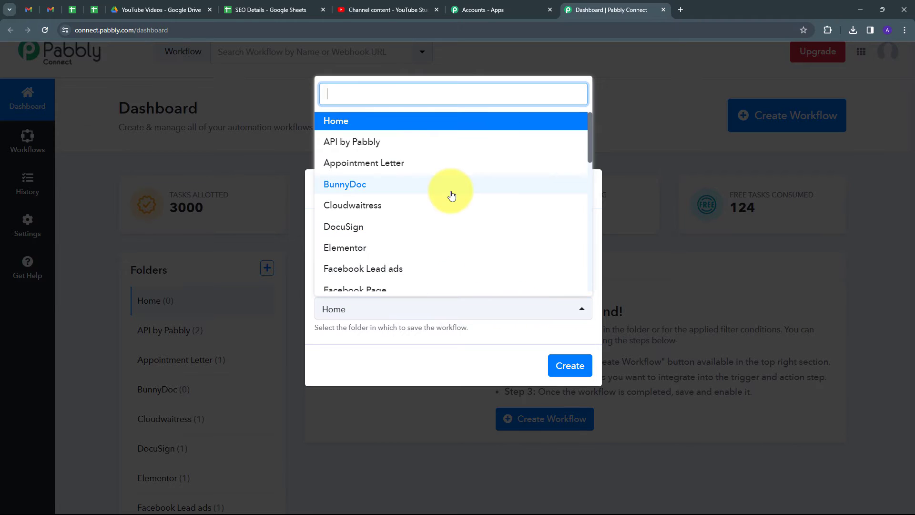
pyautogui.scroll(-1, 448, 184)
pyautogui.scroll(-1, 448, 185)
pyautogui.scroll(2, 449, 184)
pyautogui.scroll(-9, 449, 185)
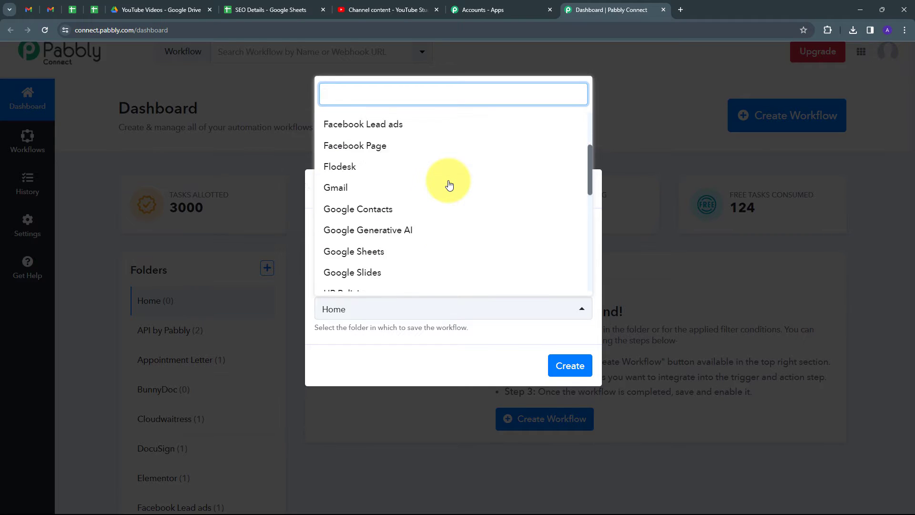
pyautogui.scroll(-1, 449, 185)
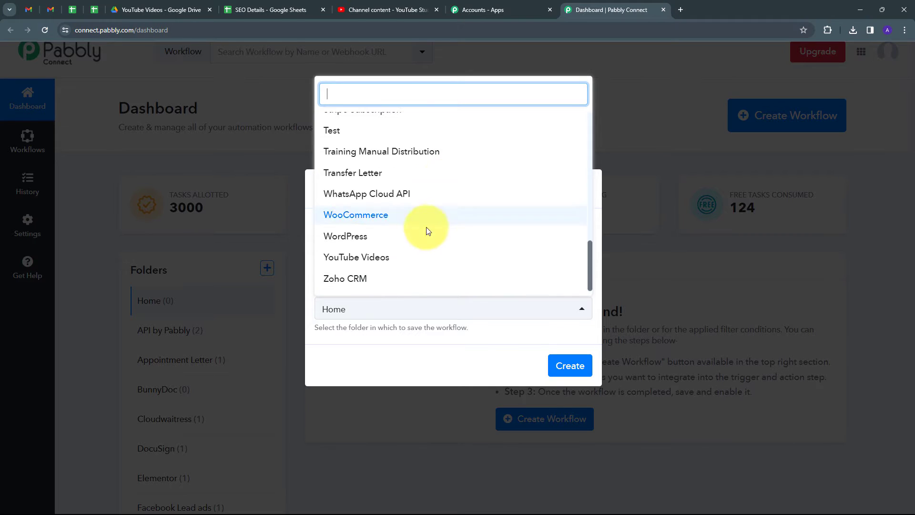
pyautogui.click(361, 262)
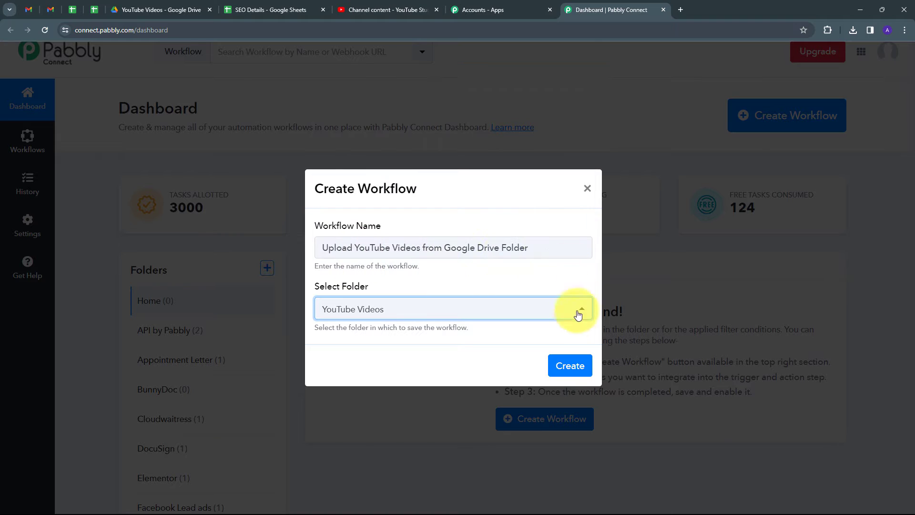
pyautogui.click(568, 364)
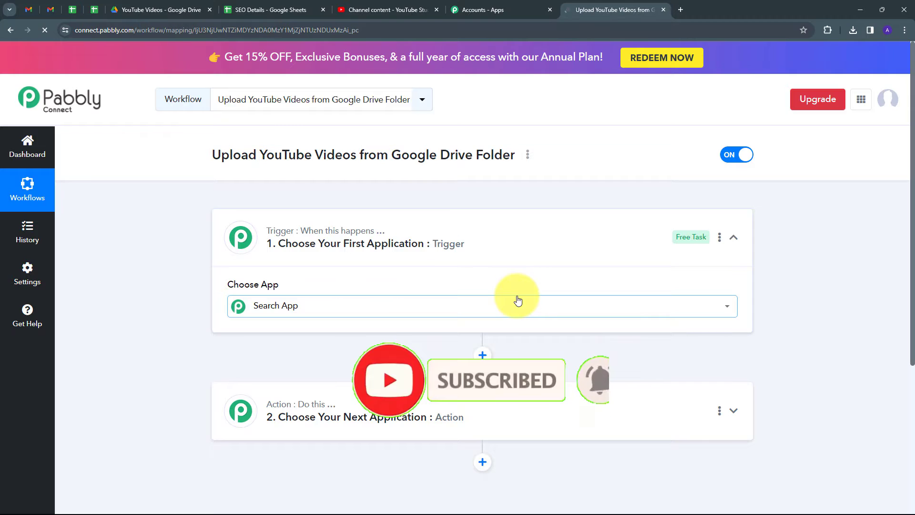
# - Set the workflow's trigger application to Google Drive with the trigger event New Folder In Specific Folder
pyautogui.click(518, 300)
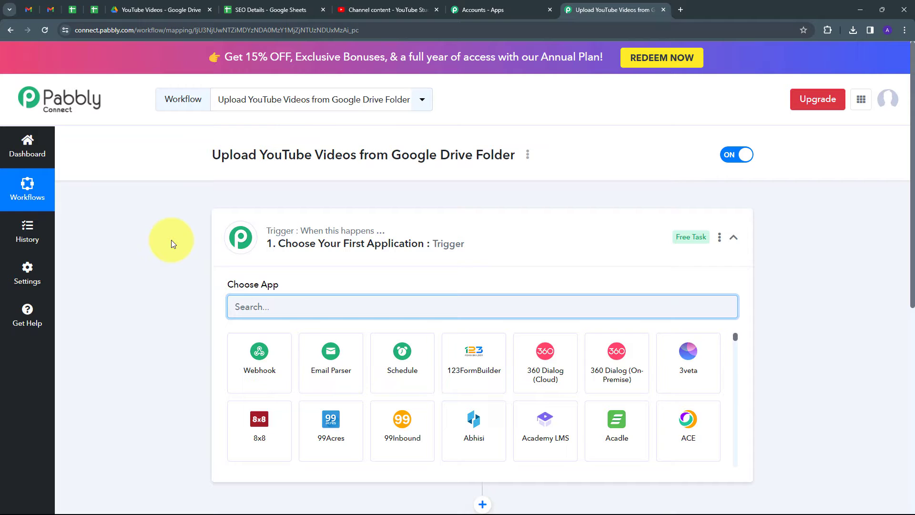
pyautogui.scroll(-2, 171, 239)
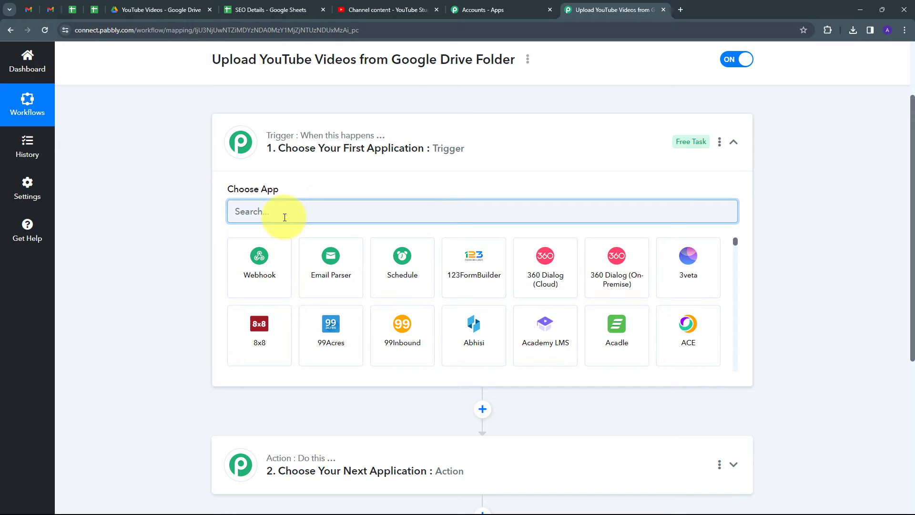
pyautogui.write('Google')
pyautogui.click(260, 339)
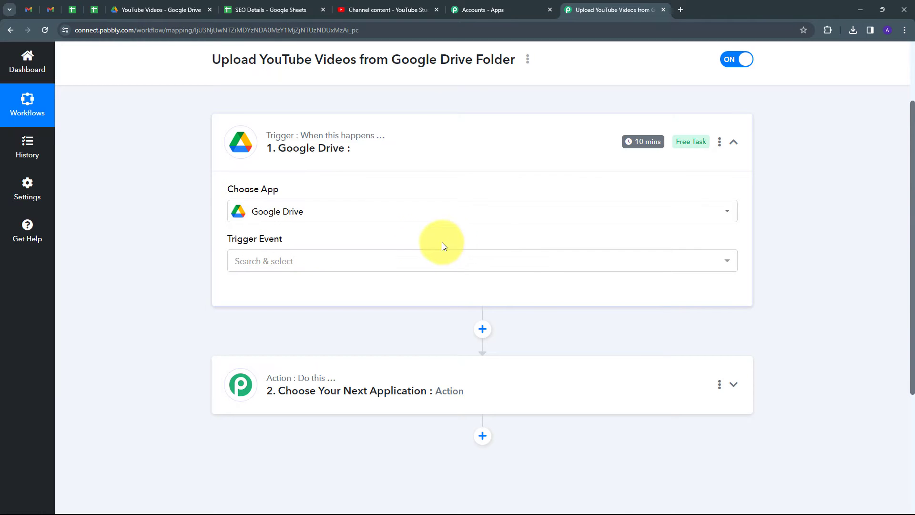
pyautogui.click(416, 261)
pyautogui.scroll(-1, 259, 373)
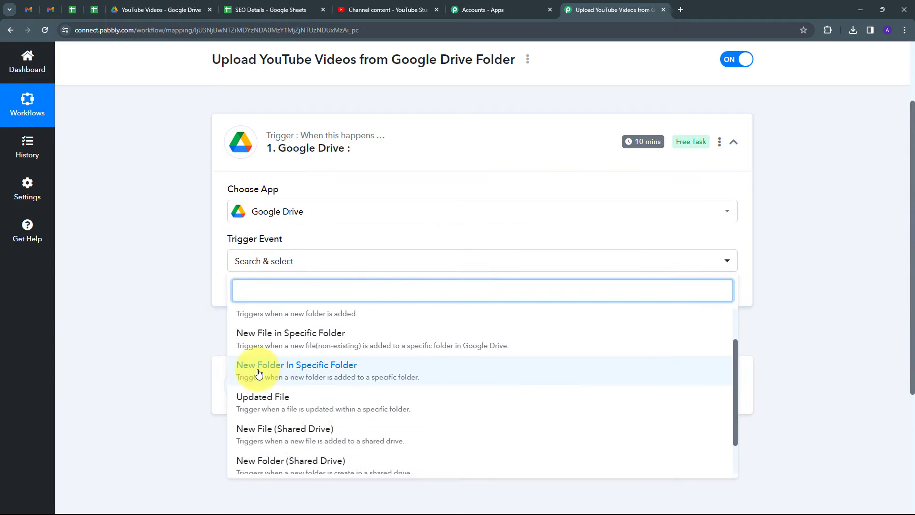
pyautogui.click(326, 375)
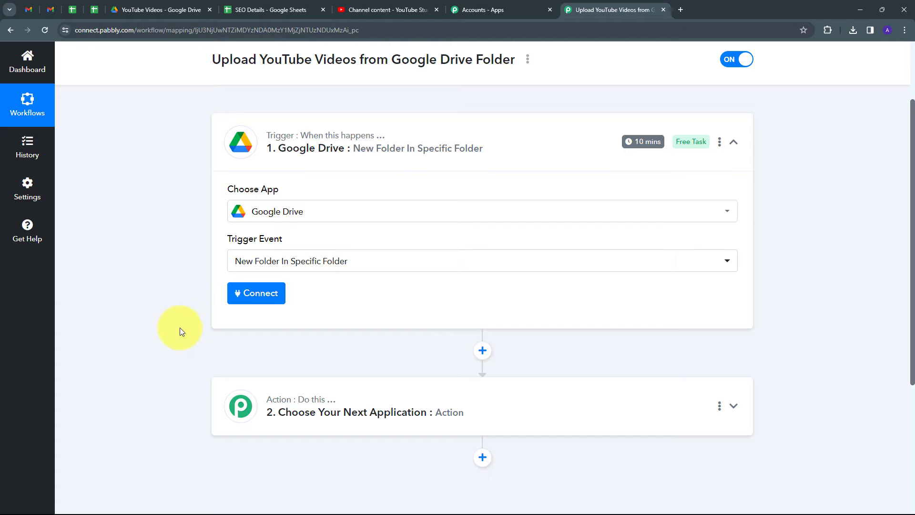
# - Connect the trigger to Google Drive through a new connection, signing in with Google and allowing Pabbly Connect access
pyautogui.click(256, 296)
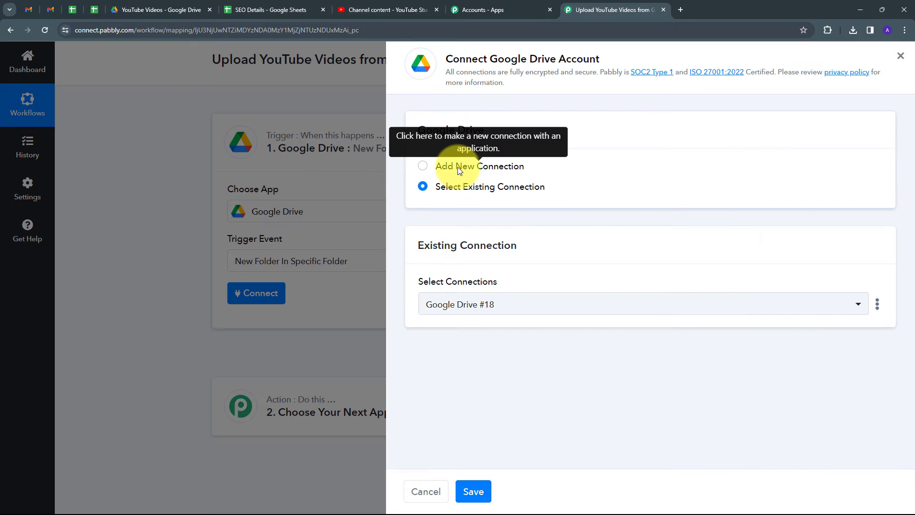
pyautogui.click(459, 167)
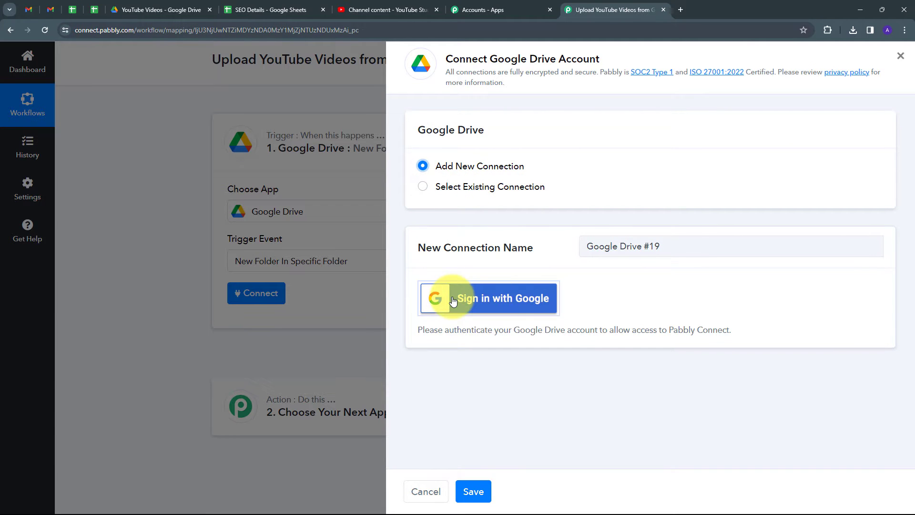
pyautogui.click(523, 301)
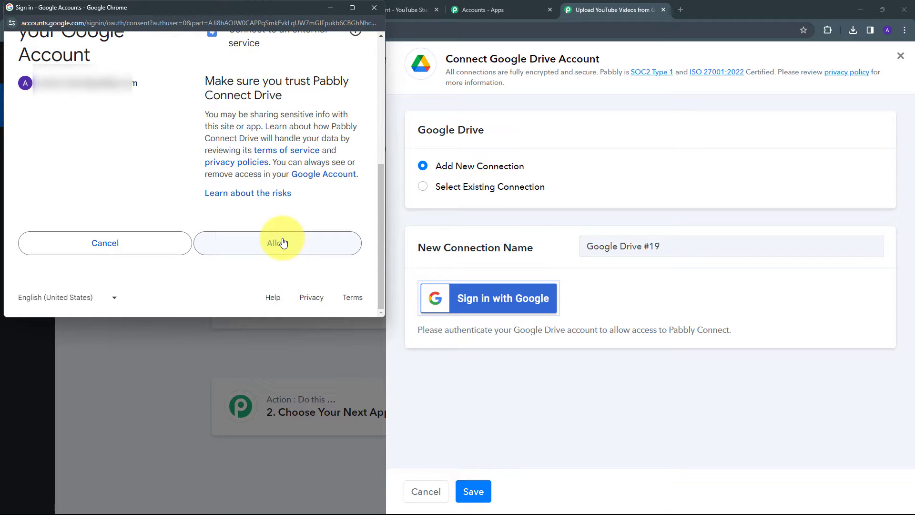
pyautogui.click(282, 243)
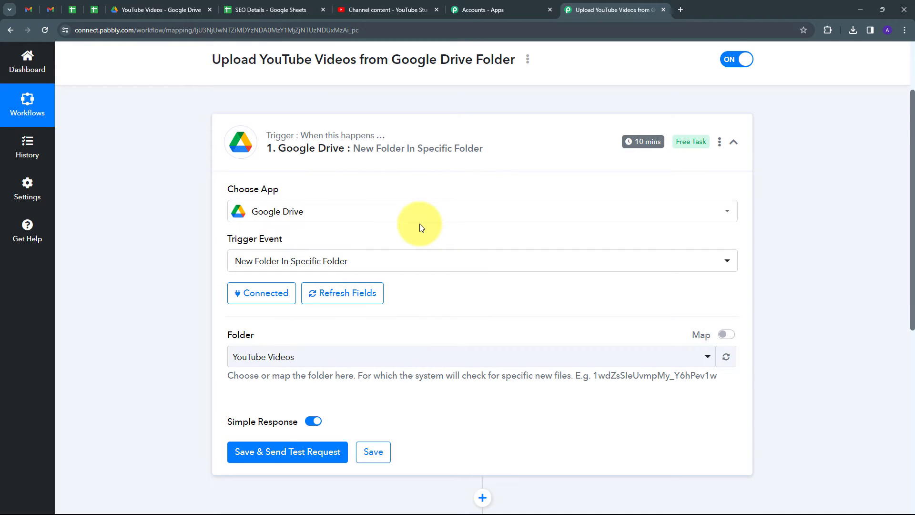
# - Check the target folder's name in Google Drive and select YouTube Videos as the trigger's folder in Pabbly Connect
pyautogui.scroll(-1, 439, 224)
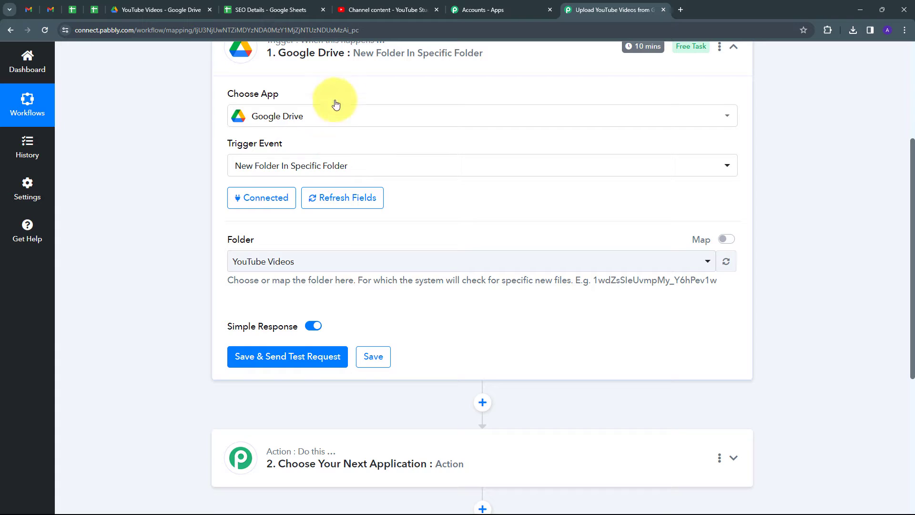
pyautogui.scroll(1, 333, 210)
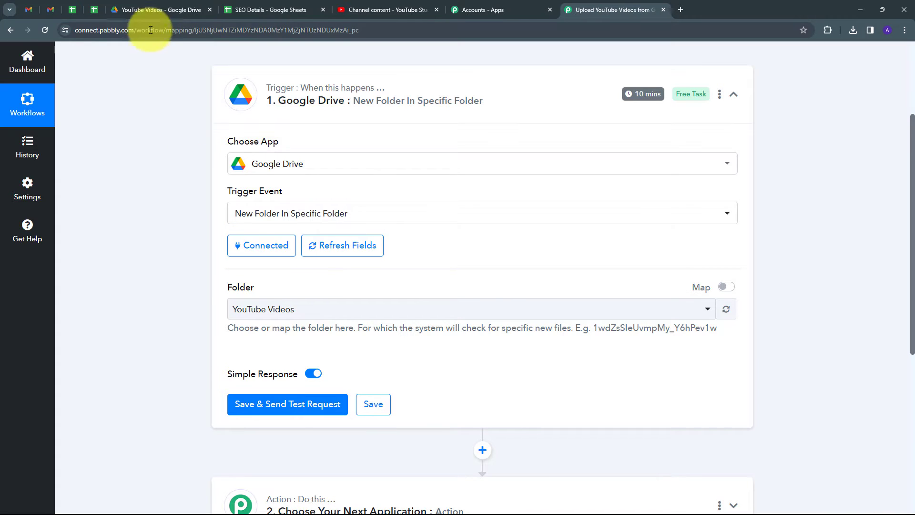
pyautogui.click(150, 7)
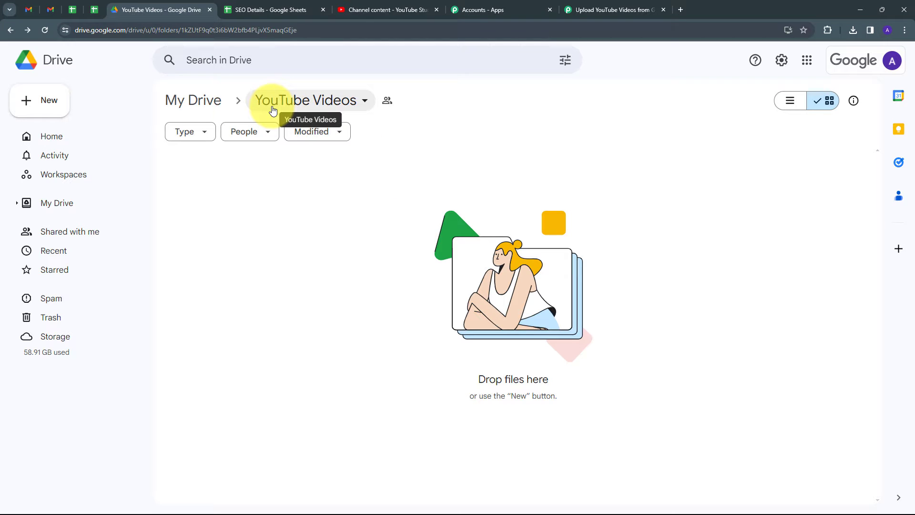
pyautogui.click(636, 9)
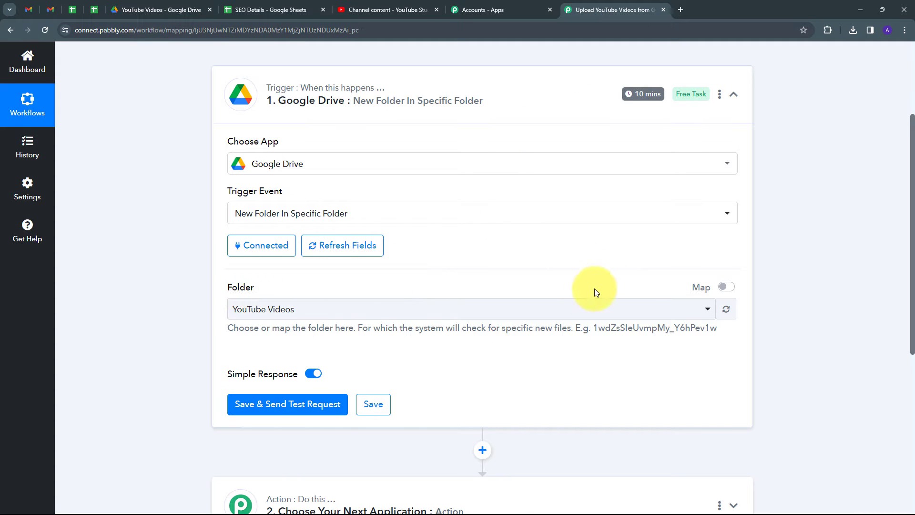
pyautogui.click(524, 308)
pyautogui.scroll(-1, 323, 171)
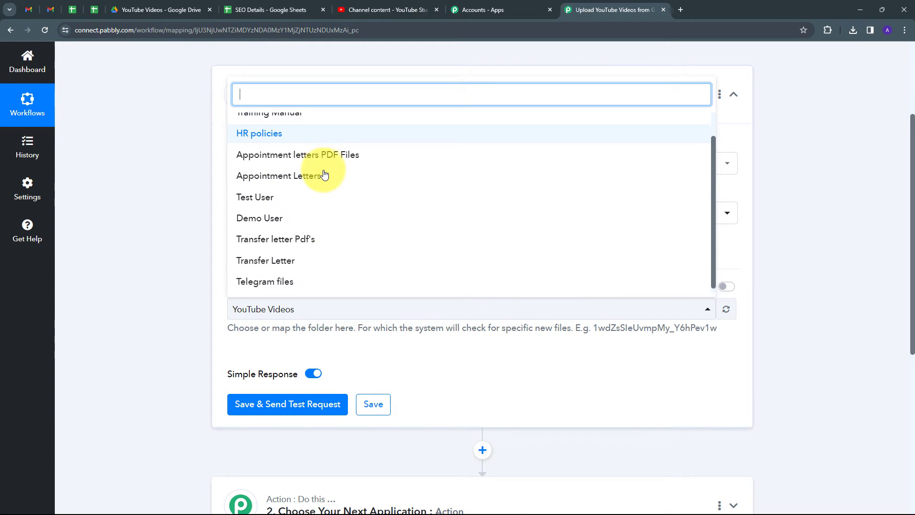
pyautogui.scroll(1, 326, 175)
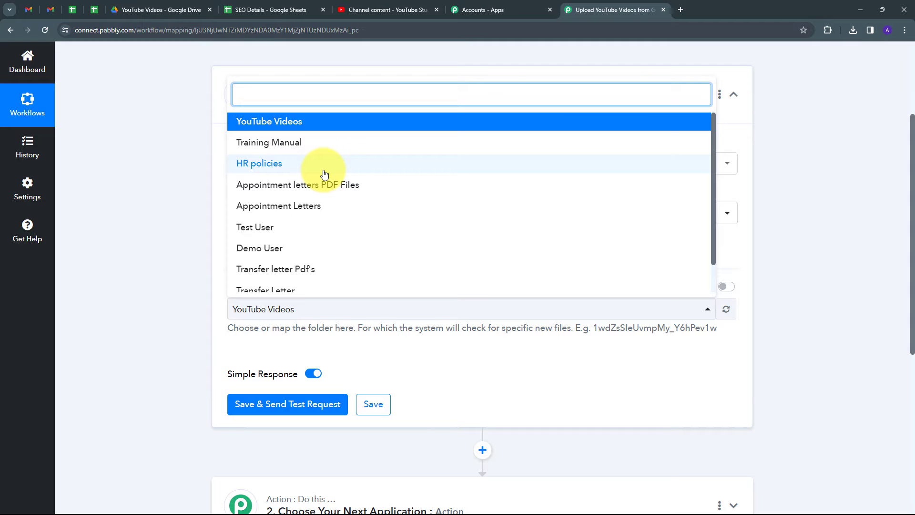
pyautogui.click(249, 125)
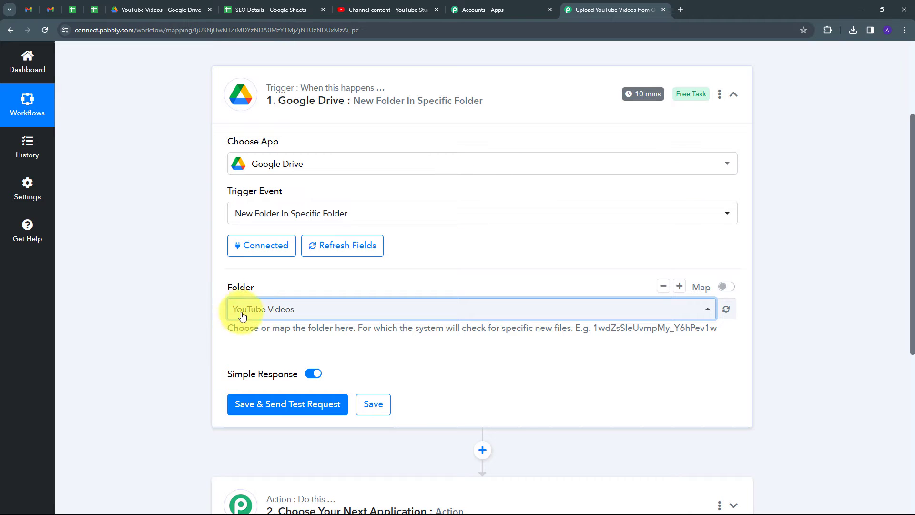
pyautogui.scroll(1, 482, 284)
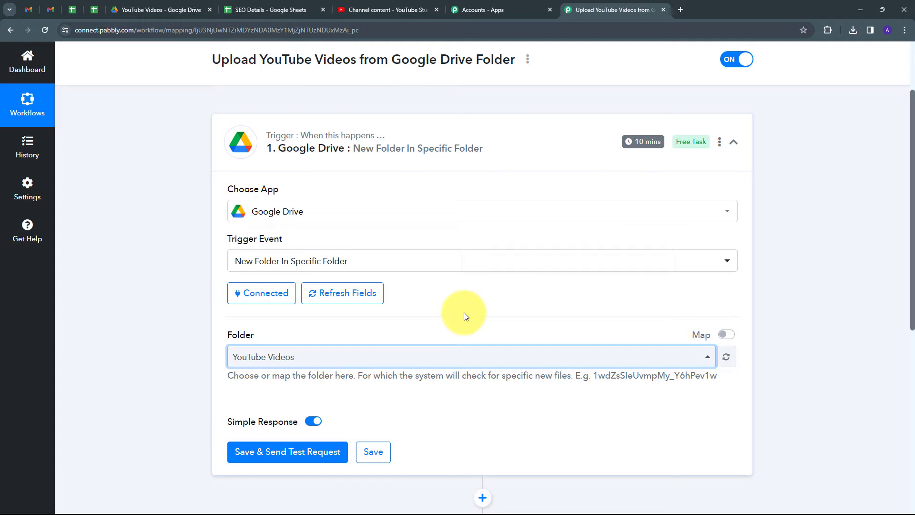
# - Upload the local YouTube Videos folder into the YouTube Videos folder in Google Drive and open the uploaded subfolder
pyautogui.click(157, 11)
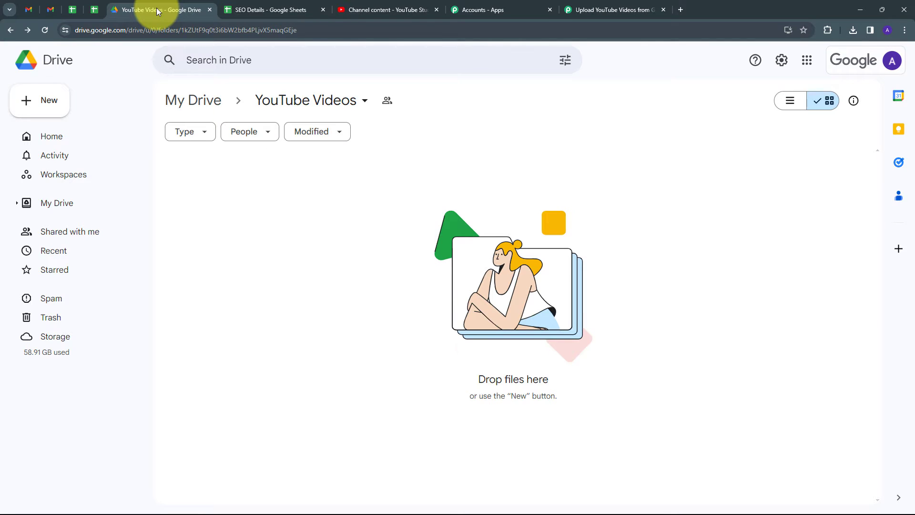
pyautogui.moveTo(508, 321); pyautogui.dragTo(531, 315)
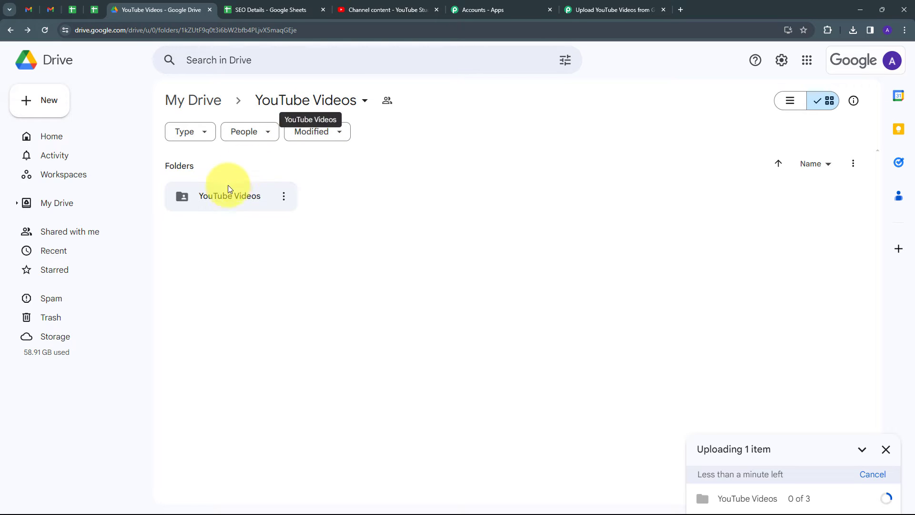
pyautogui.click(215, 197)
pyautogui.doubleClick(216, 195)
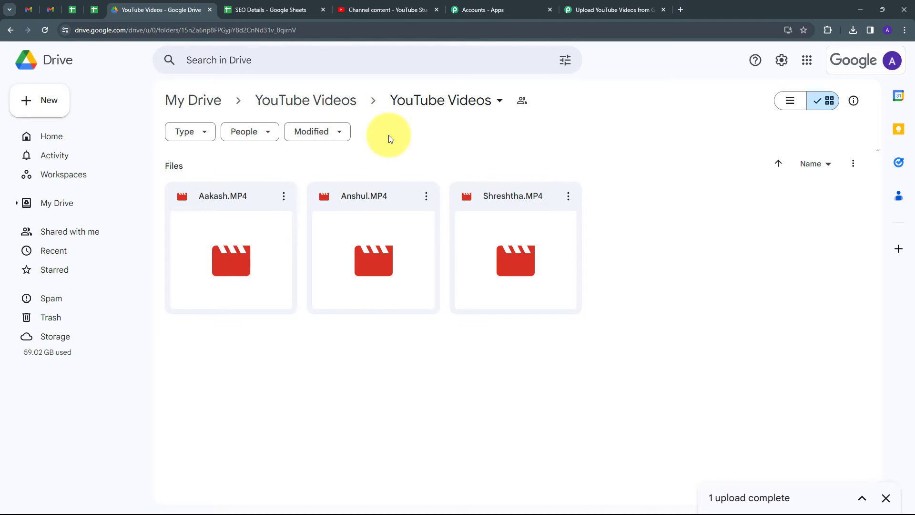
# - Switch to Pabbly Connect, save the Google Drive trigger and send its test request
pyautogui.click(601, 9)
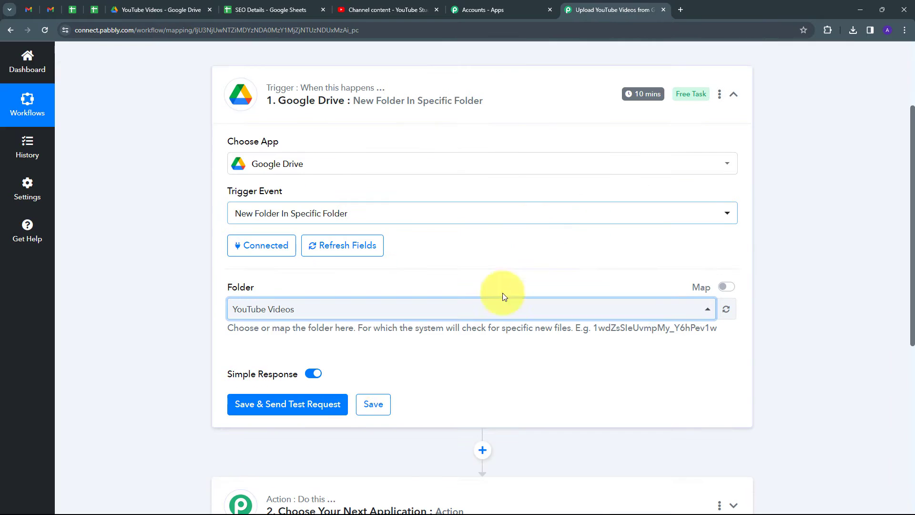
pyautogui.click(274, 407)
pyautogui.scroll(-1, 789, 292)
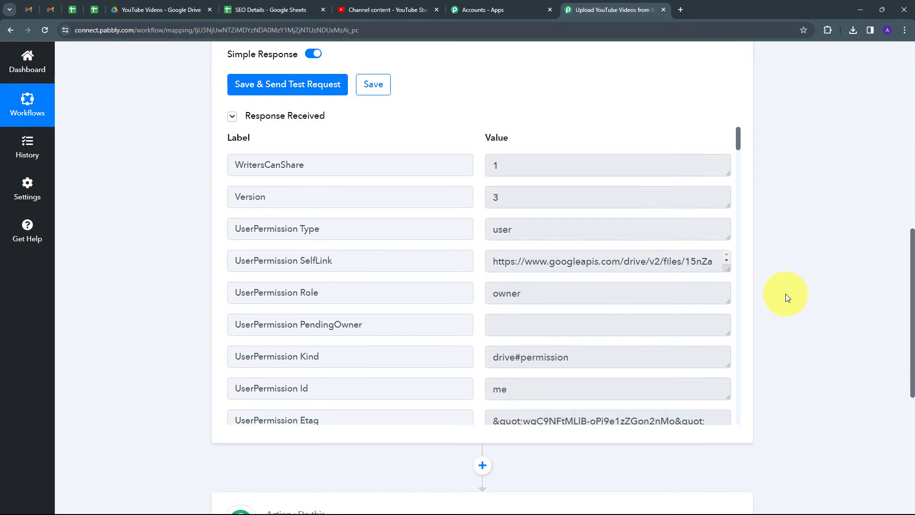
pyautogui.scroll(9, 786, 297)
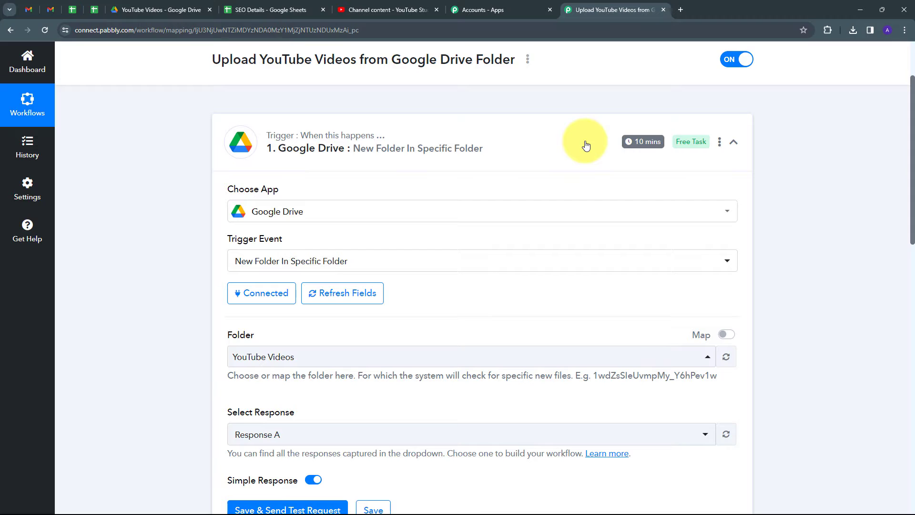
pyautogui.scroll(-1, 586, 139)
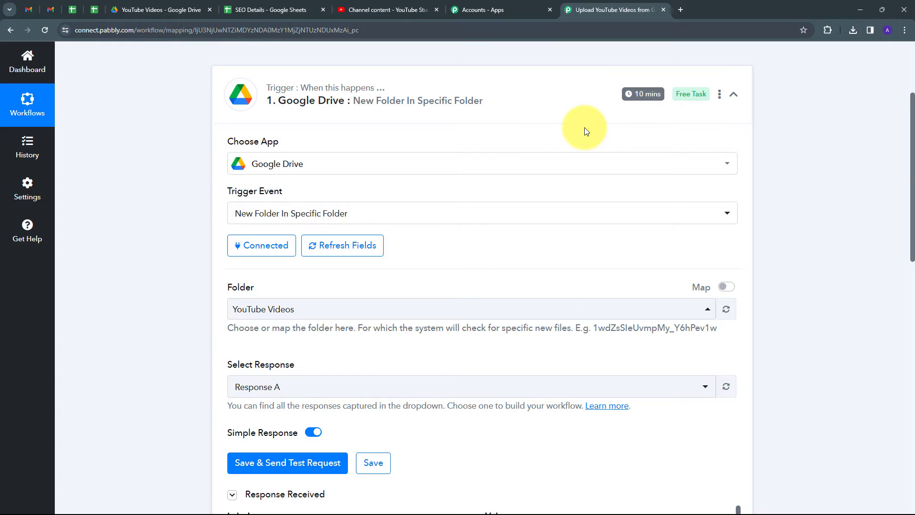
# - Examine the trigger's test response for the new folder's title, sharing permissions and folder ID
pyautogui.scroll(-8, 848, 216)
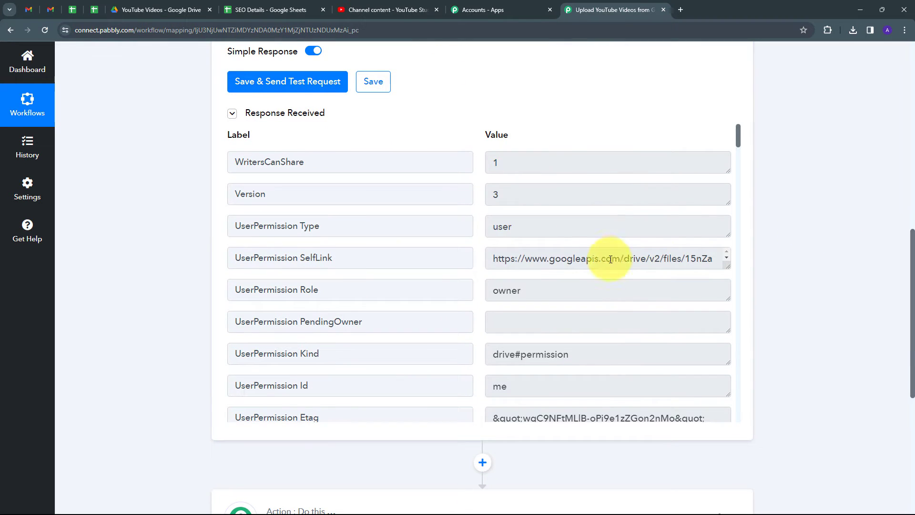
pyautogui.scroll(-4, 585, 233)
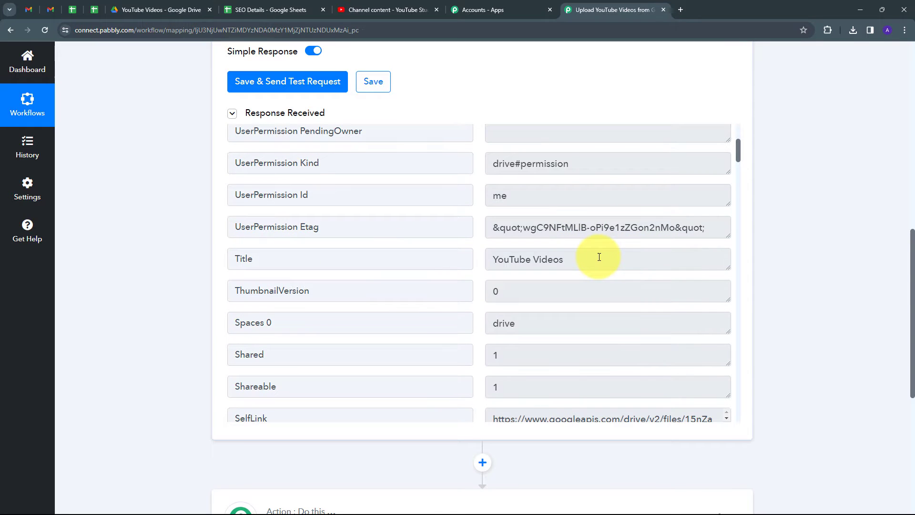
pyautogui.moveTo(598, 257); pyautogui.dragTo(445, 266)
pyautogui.scroll(-6, 625, 274)
pyautogui.moveTo(619, 197); pyautogui.dragTo(339, 201)
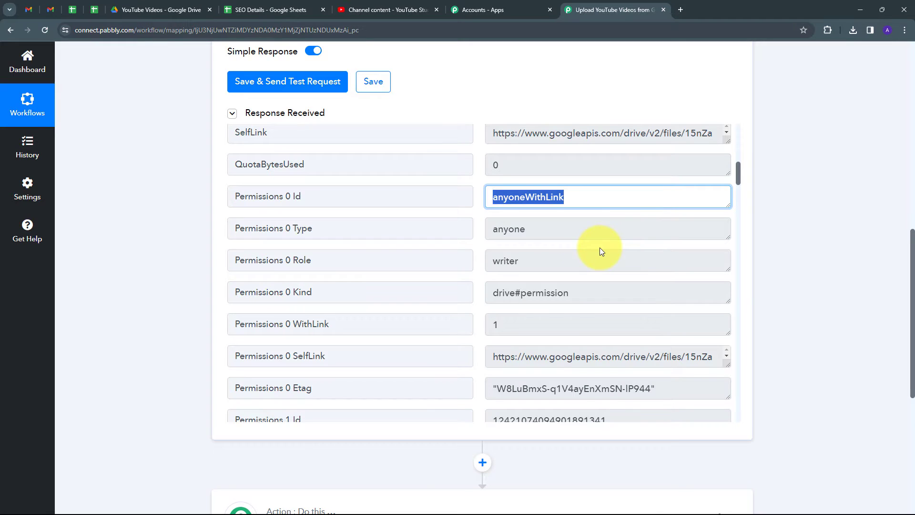
pyautogui.scroll(-10, 599, 248)
pyautogui.moveTo(589, 183); pyautogui.dragTo(481, 184)
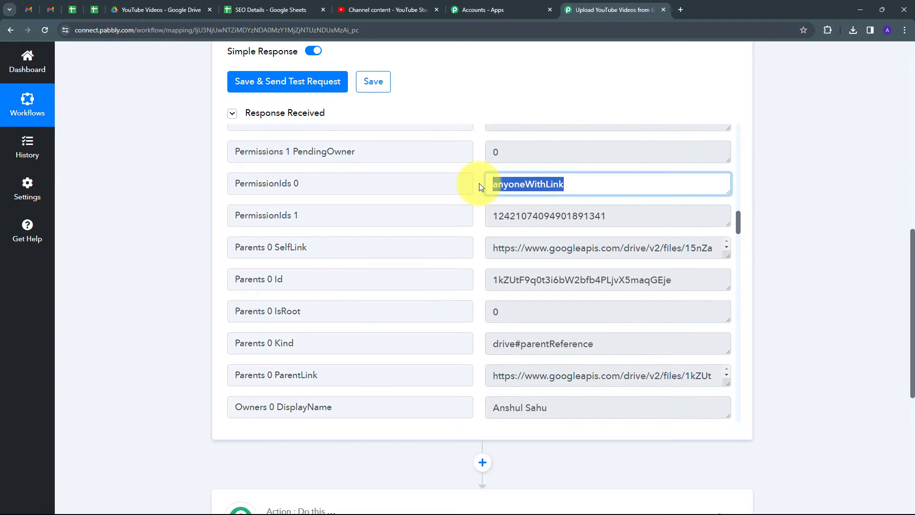
pyautogui.scroll(-10, 646, 230)
pyautogui.click(638, 220)
pyautogui.moveTo(673, 222); pyautogui.dragTo(478, 228)
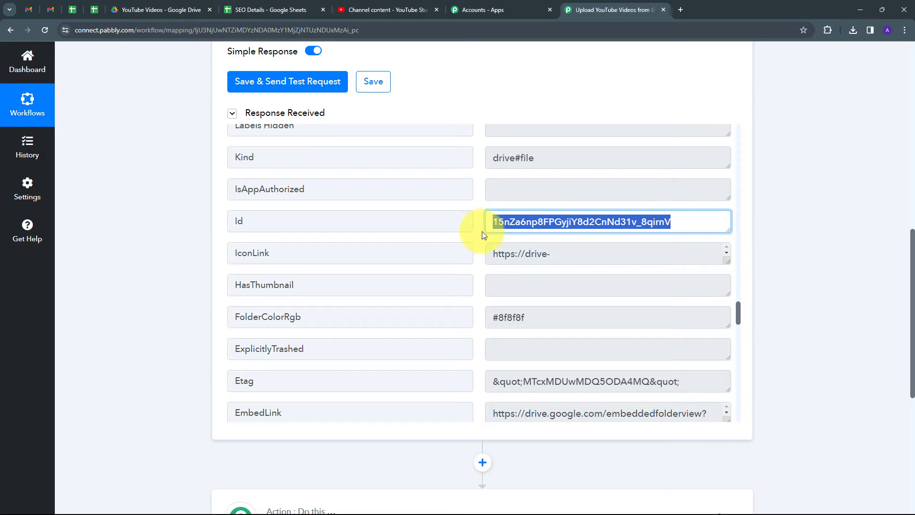
# - Set the action step to Google Drive with the event List Folder Content and connect it through the existing Google Drive #19 connection
pyautogui.scroll(-4, 793, 245)
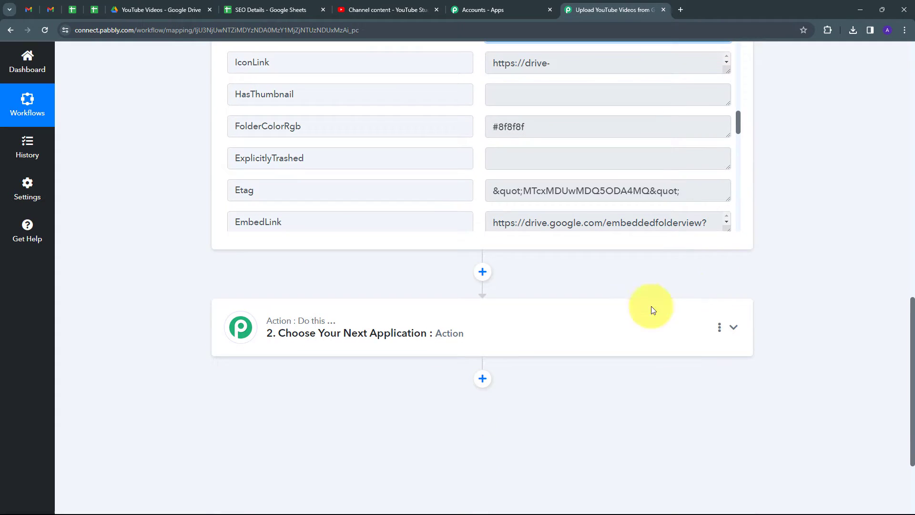
pyautogui.click(633, 327)
pyautogui.write('Google')
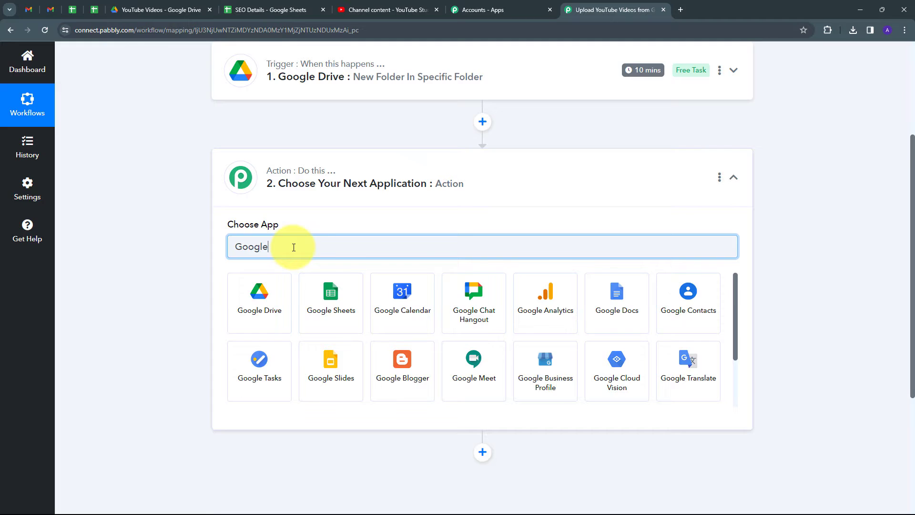
pyautogui.click(263, 301)
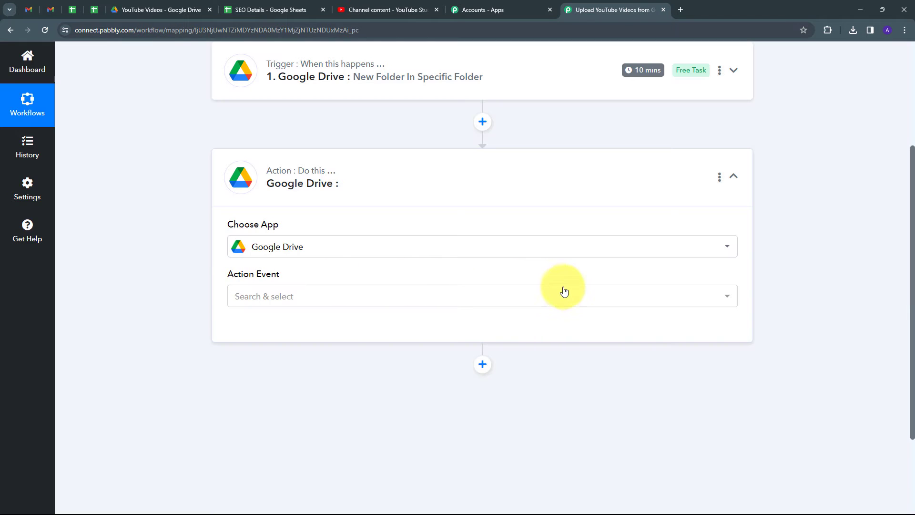
pyautogui.click(448, 295)
pyautogui.scroll(-15, 260, 200)
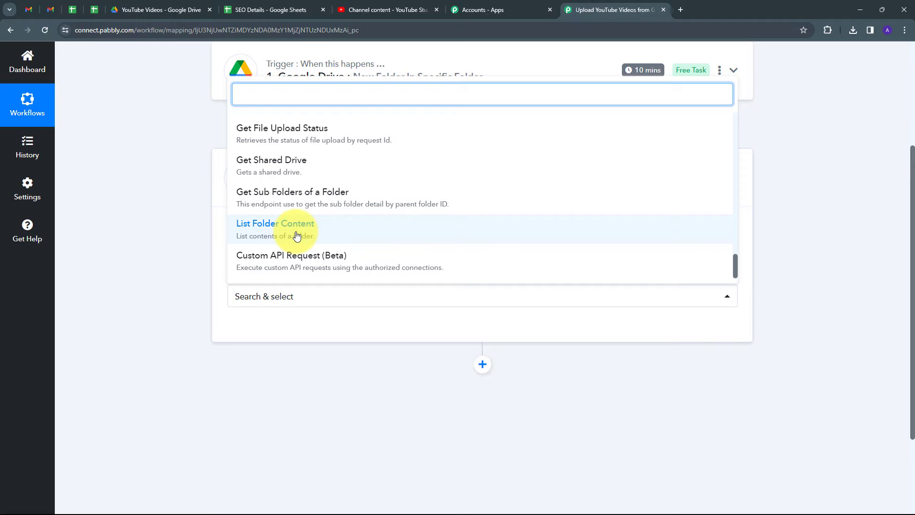
pyautogui.click(296, 236)
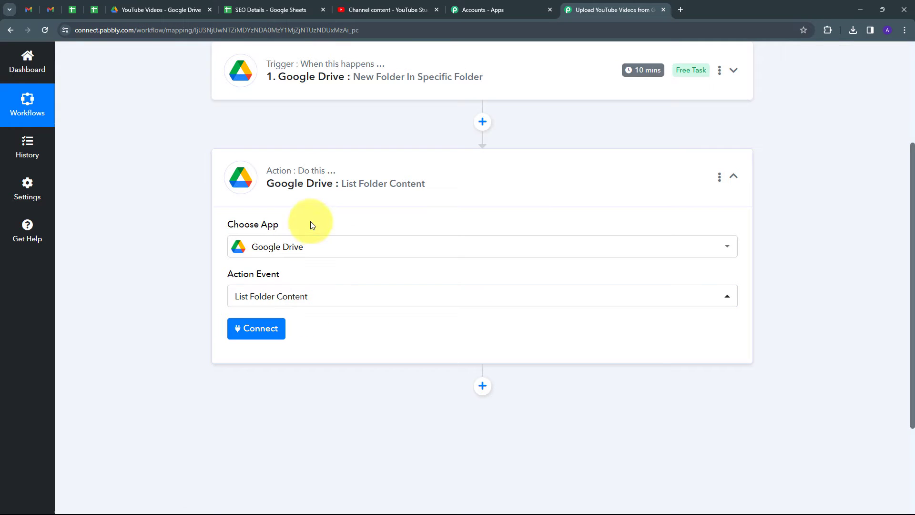
pyautogui.click(257, 334)
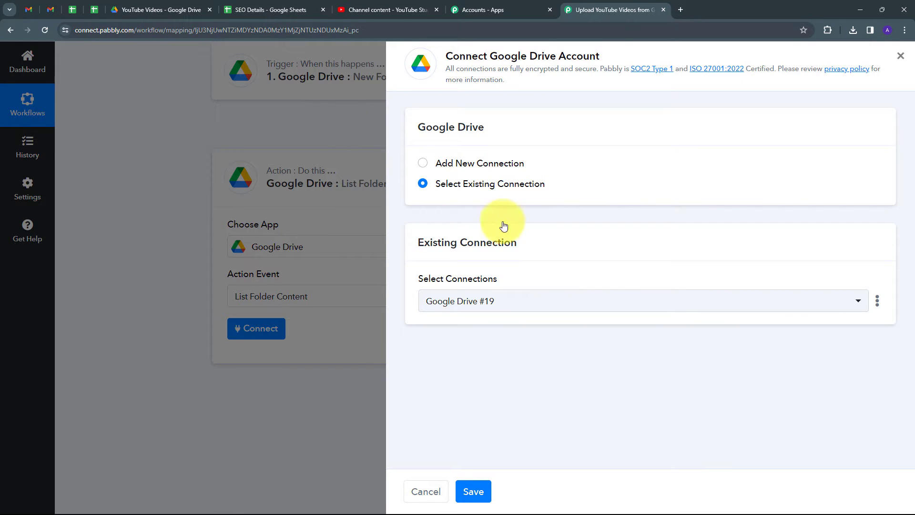
pyautogui.click(473, 492)
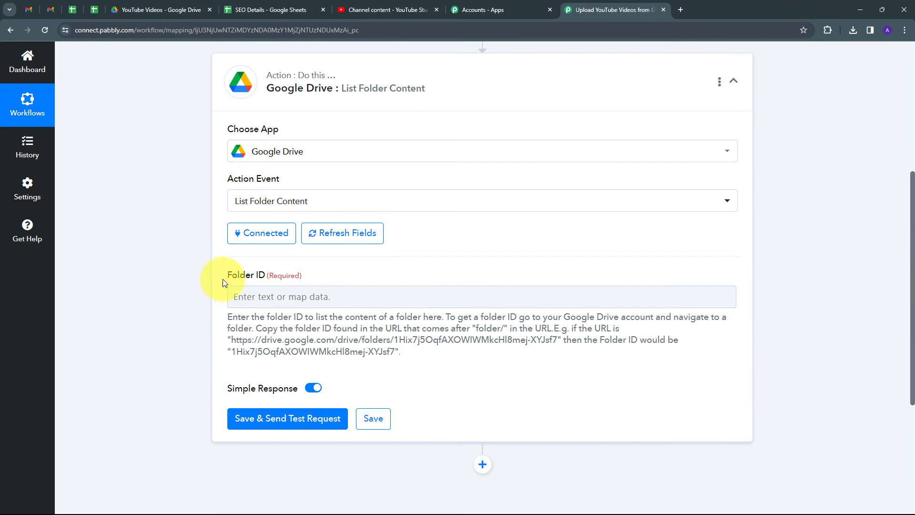
# - Map the Folder ID of the List Folder Content action to the Id value from the Google Drive trigger's response
pyautogui.click(263, 297)
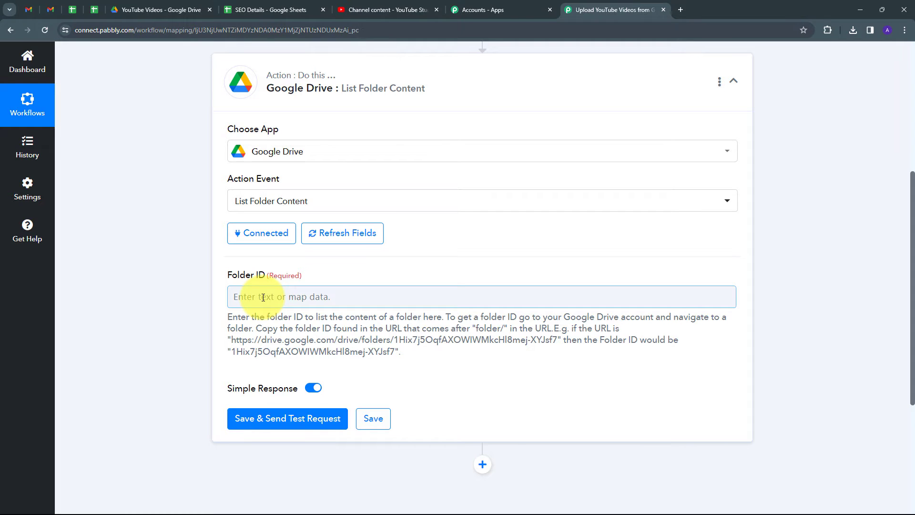
pyautogui.click(402, 292)
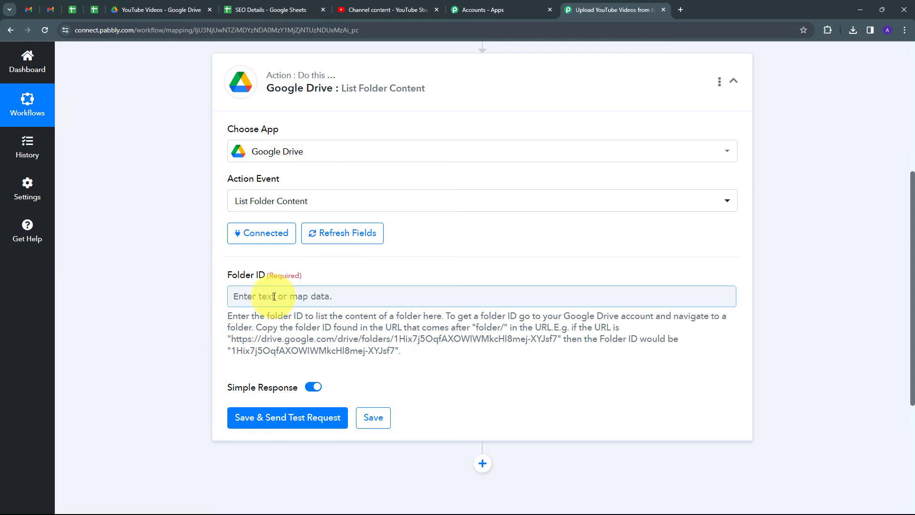
pyautogui.click(274, 297)
pyautogui.click(374, 384)
pyautogui.scroll(-10, 490, 276)
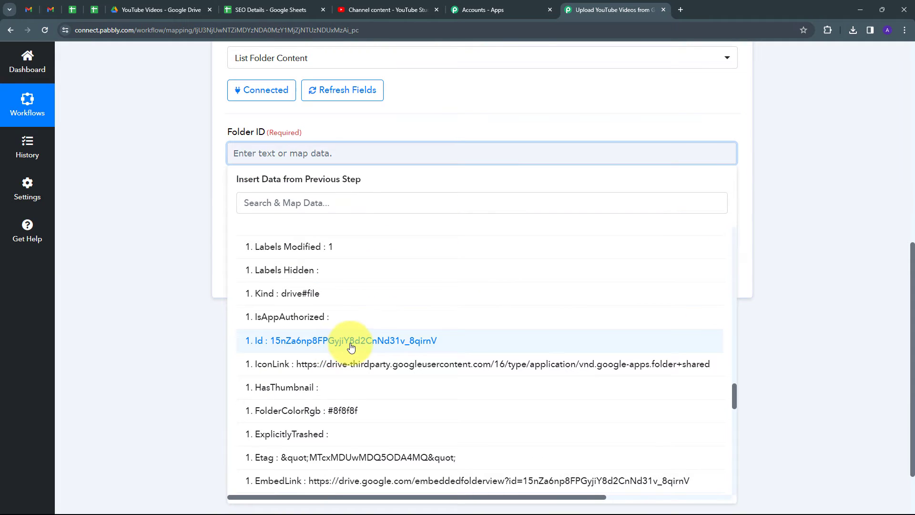
pyautogui.click(352, 341)
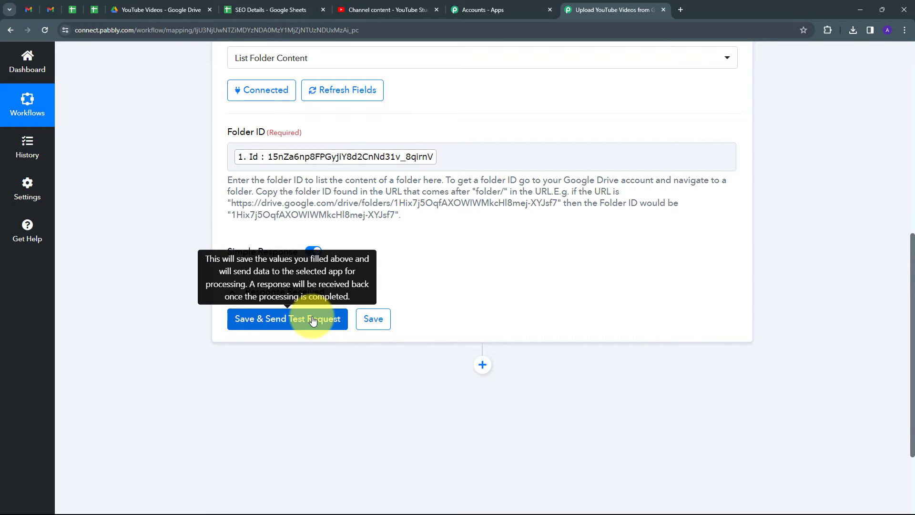
# - Send the List Folder Content test request with Simple Response turned off and enlarge the returned Files value
pyautogui.click(313, 252)
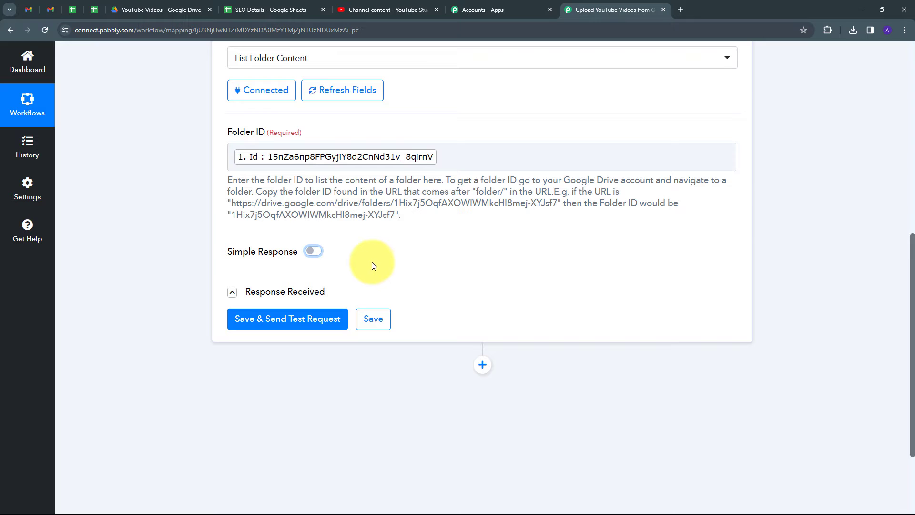
pyautogui.click(275, 323)
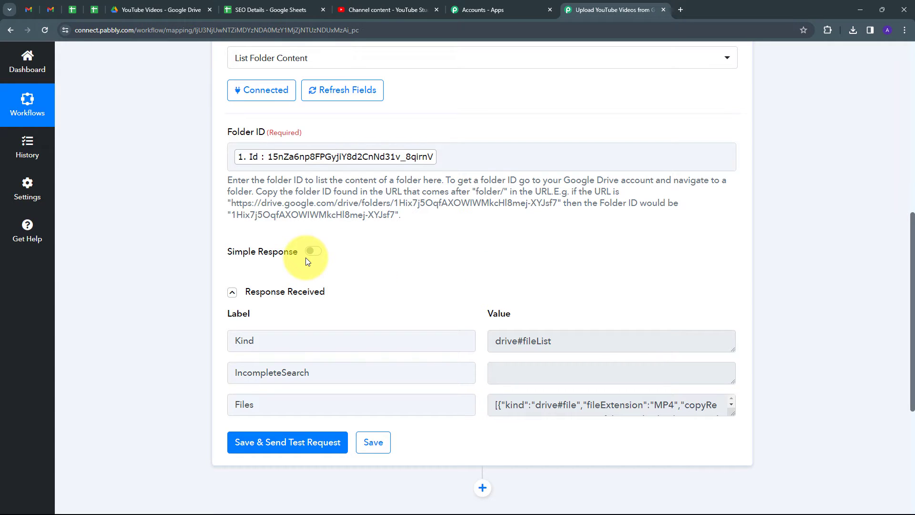
pyautogui.scroll(-1, 710, 241)
pyautogui.click(730, 367)
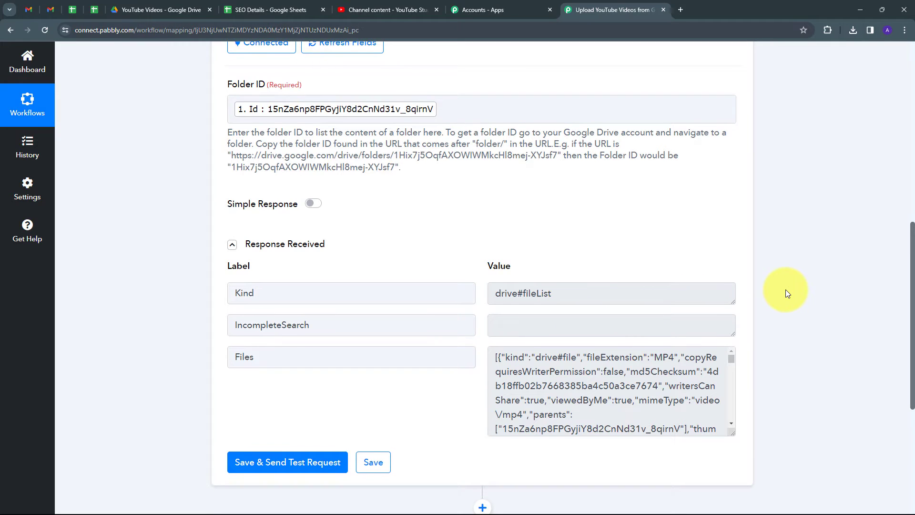
# - Add a further action step below the folder listing using Iterator by Pabbly with the event Process Arrays
pyautogui.scroll(-3, 786, 291)
pyautogui.scroll(-1, 786, 292)
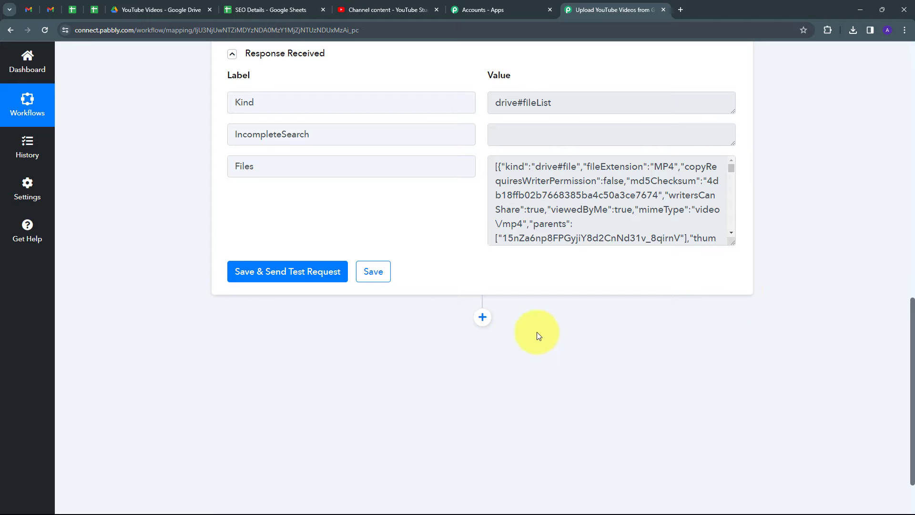
pyautogui.click(481, 318)
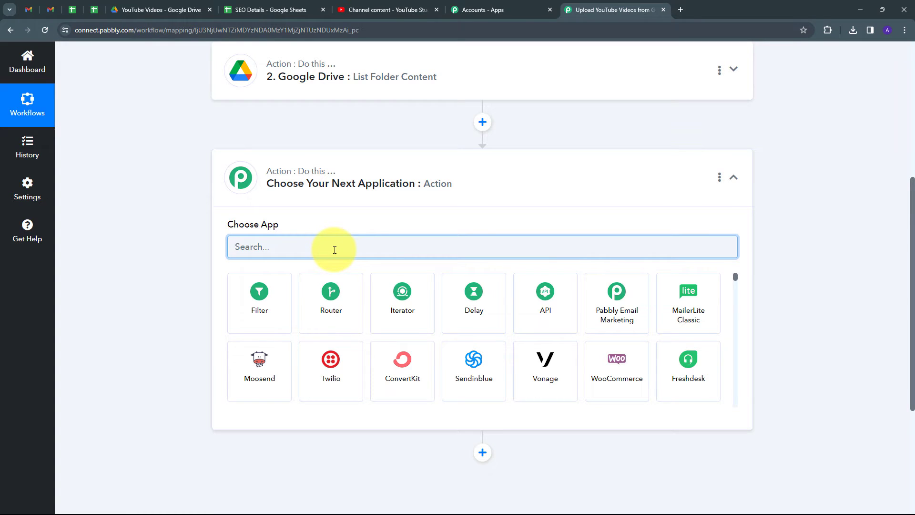
pyautogui.click(385, 299)
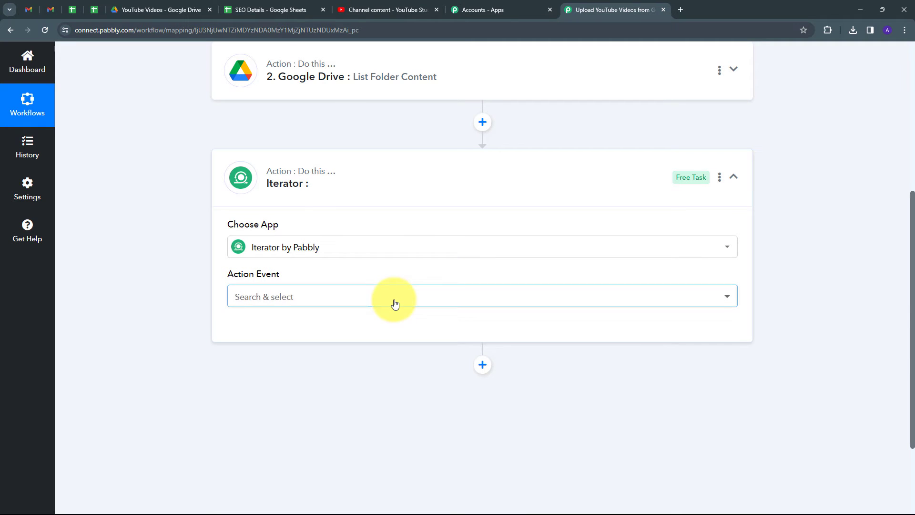
pyautogui.click(394, 303)
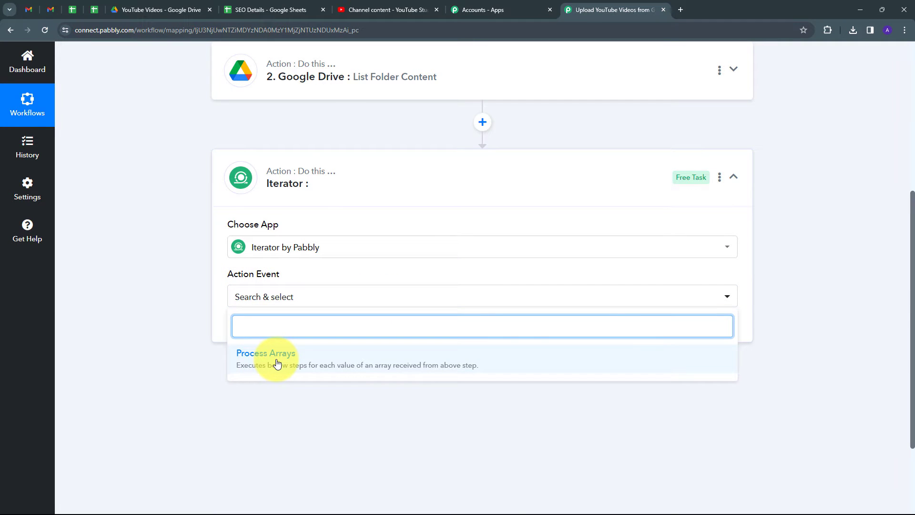
pyautogui.click(280, 363)
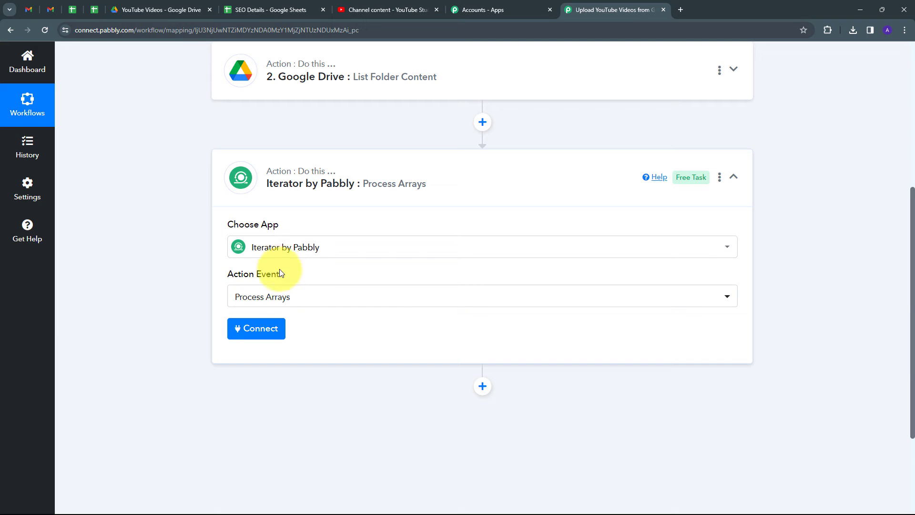
# - Connect the Iterator with 2. Files [] as its array, then save it and send a test request
pyautogui.click(255, 337)
pyautogui.scroll(-1, 267, 328)
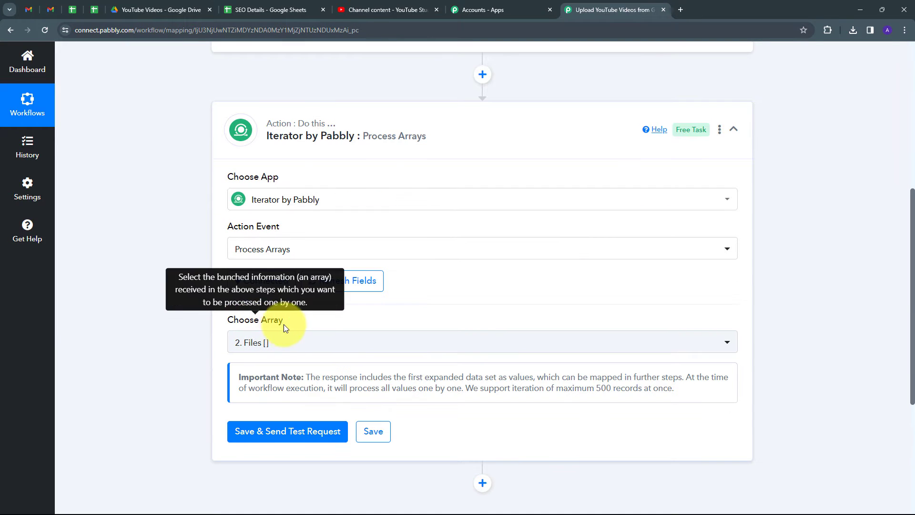
pyautogui.click(351, 342)
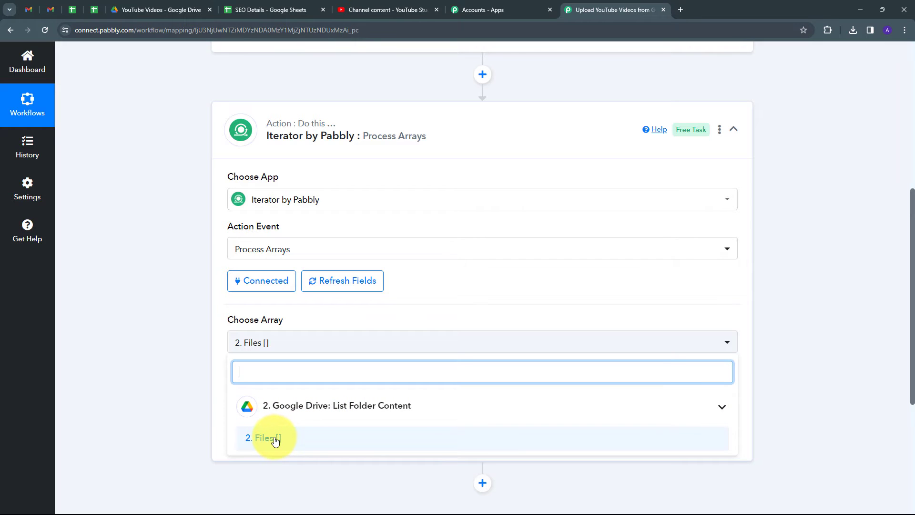
pyautogui.click(274, 438)
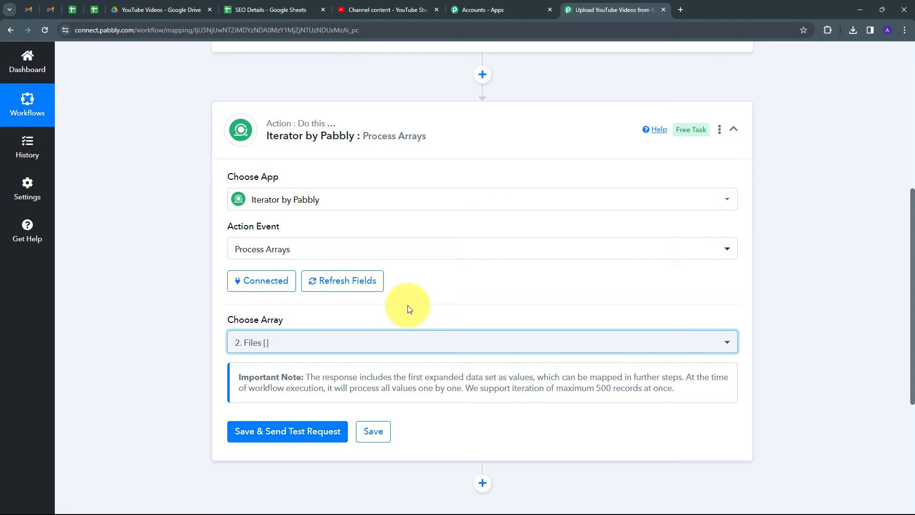
pyautogui.scroll(-1, 407, 305)
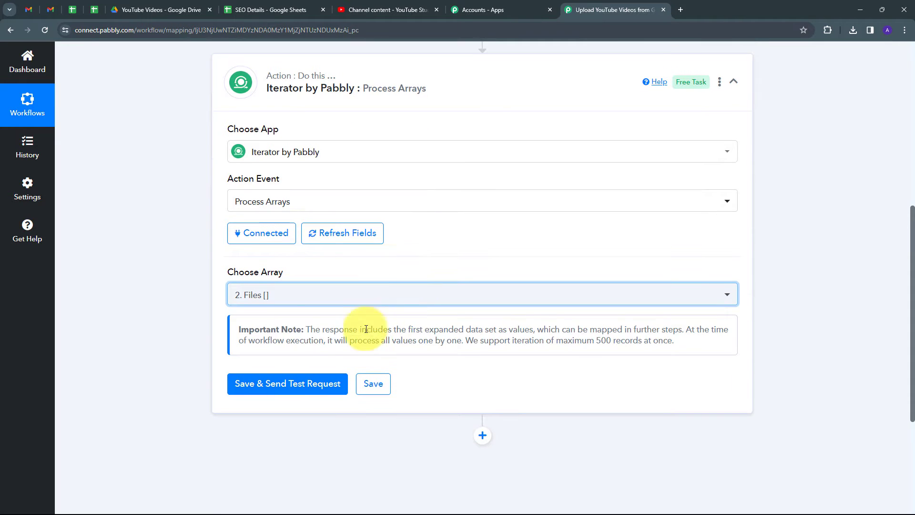
pyautogui.click(286, 389)
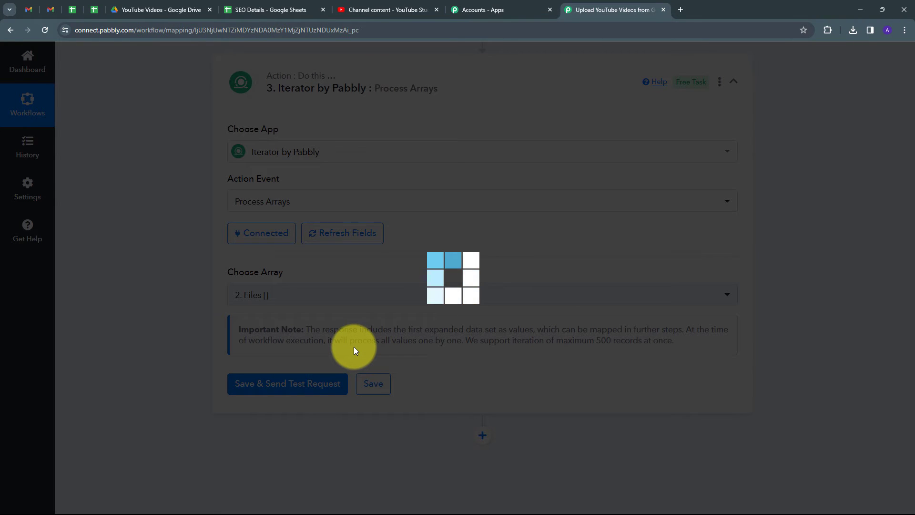
# - Examine the Iterator's response, including the FileExtension, Size, Name and WebContentLink values of the first video
pyautogui.scroll(-4, 535, 338)
pyautogui.scroll(2, 534, 337)
pyautogui.scroll(-2, 799, 230)
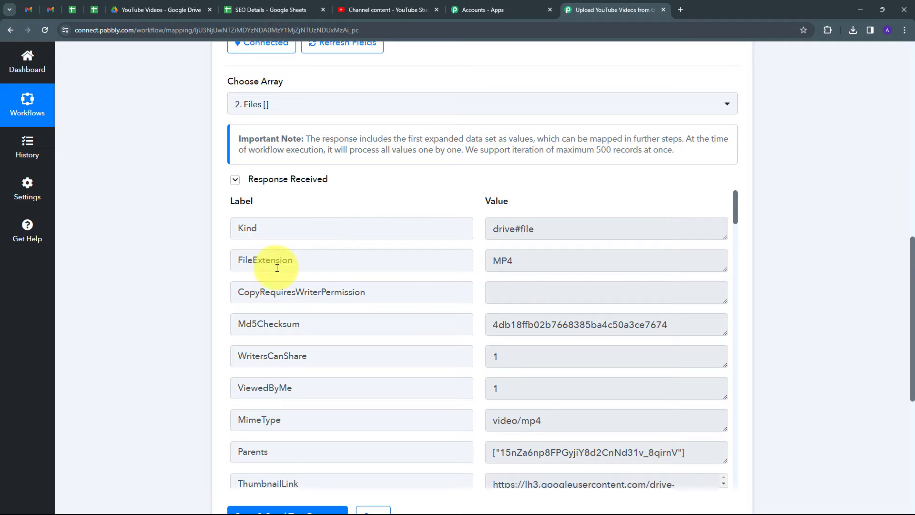
pyautogui.doubleClick(531, 263)
pyautogui.scroll(-5, 341, 343)
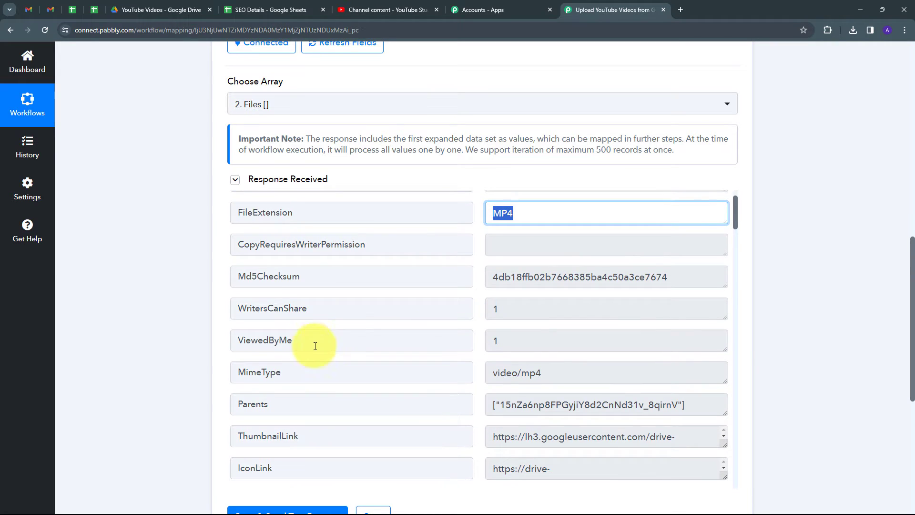
pyautogui.doubleClick(515, 232)
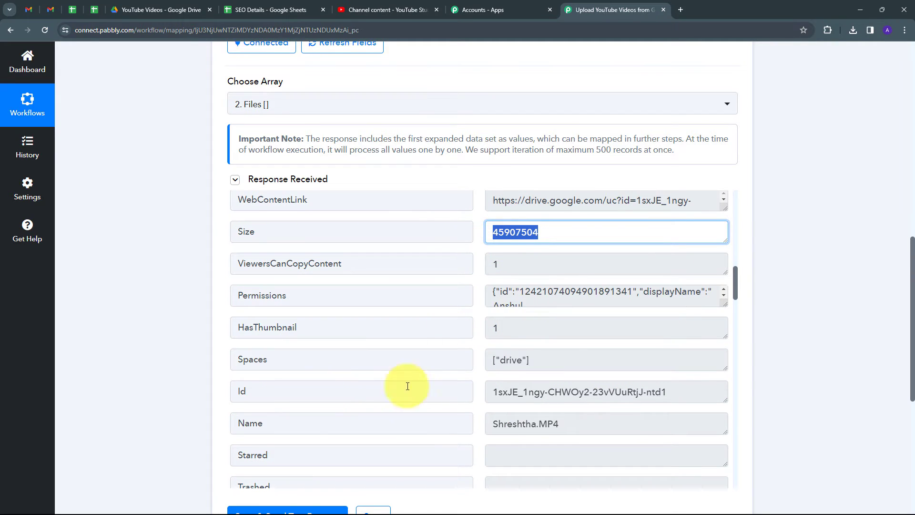
pyautogui.scroll(-2, 351, 394)
pyautogui.doubleClick(578, 328)
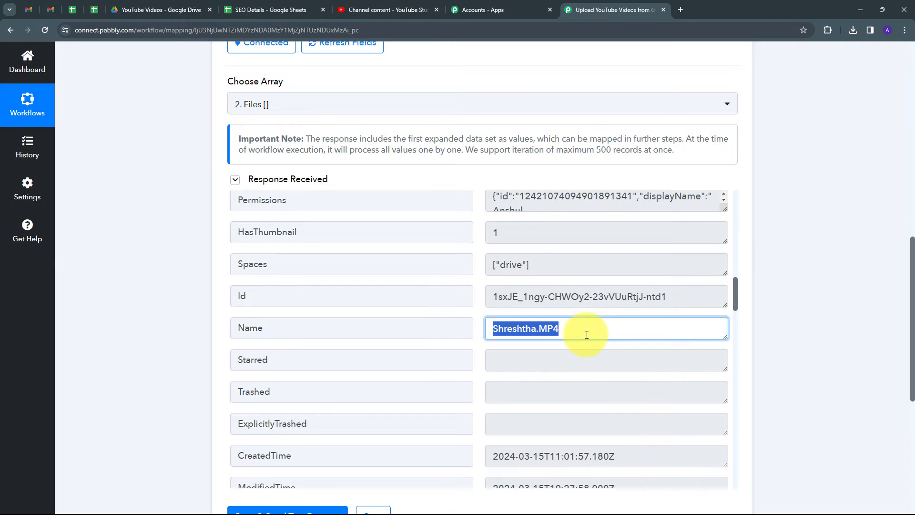
pyautogui.scroll(-10, 572, 333)
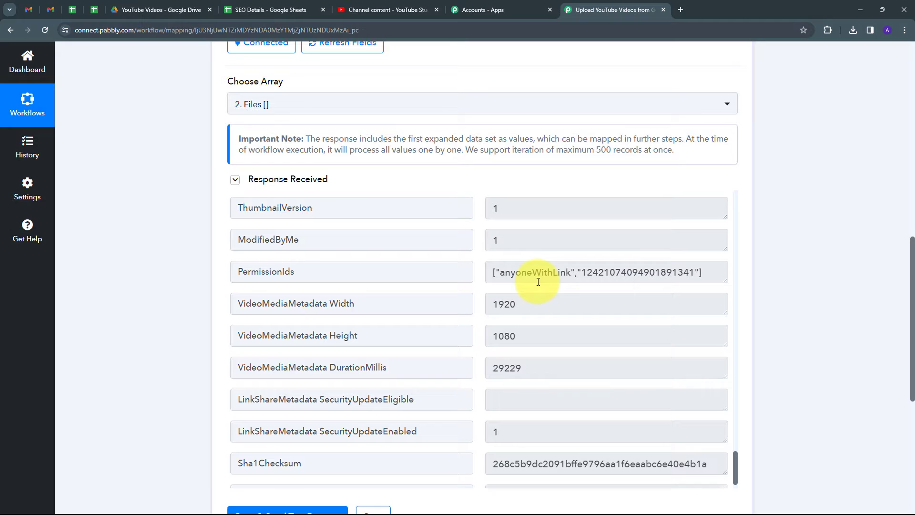
pyautogui.scroll(-1, 543, 282)
pyautogui.scroll(15, 286, 314)
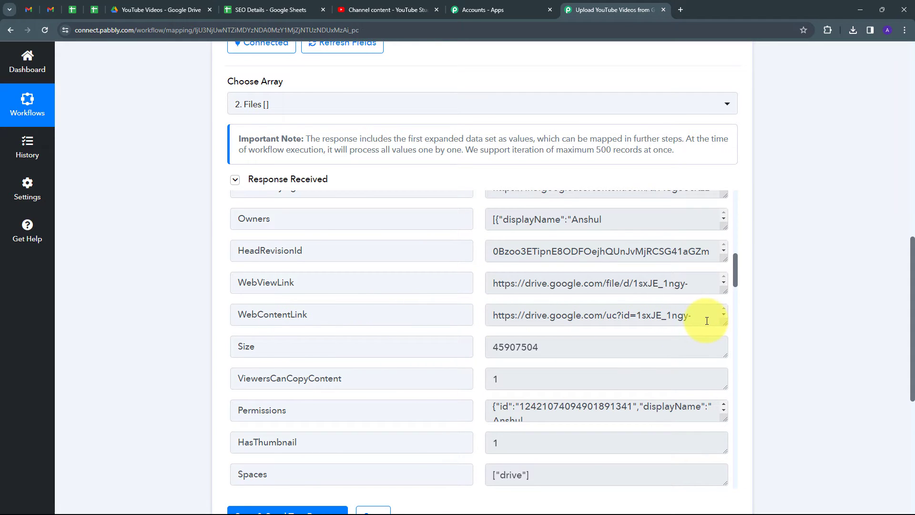
pyautogui.moveTo(720, 319); pyautogui.dragTo(483, 315)
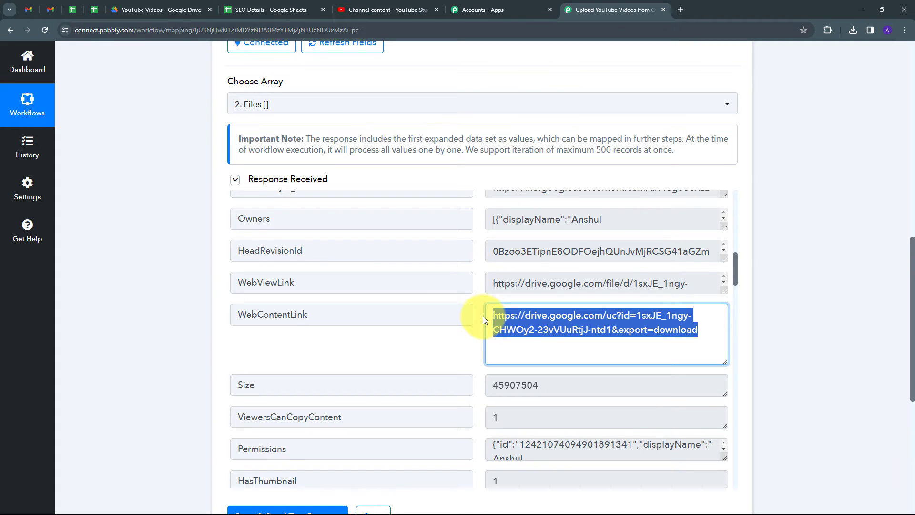
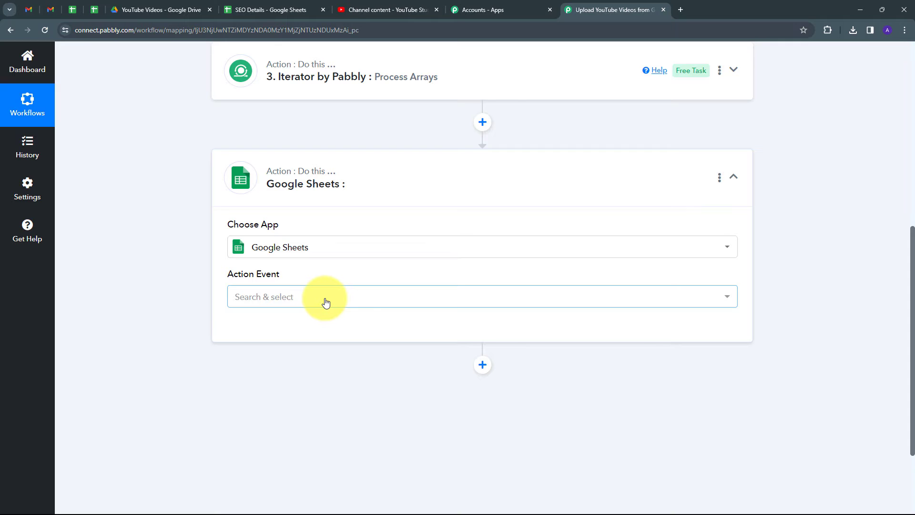
# - Set the action event of the new Google Sheets step to Lookup Spreadsheet Rows V2
pyautogui.click(324, 303)
pyautogui.scroll(-1, 342, 201)
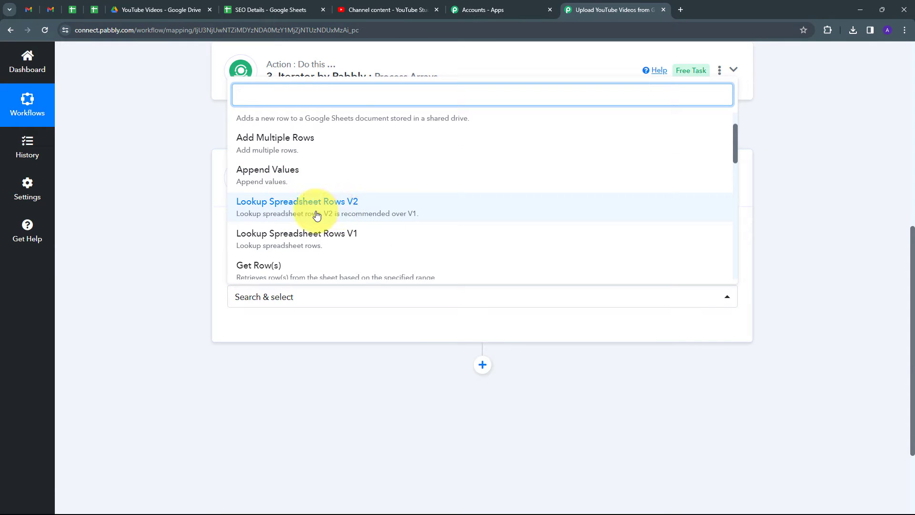
pyautogui.click(316, 214)
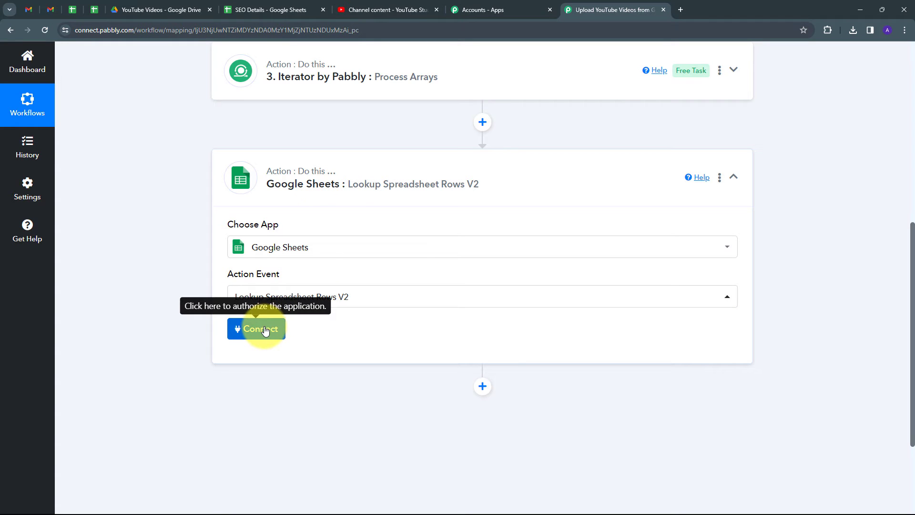
# - Connect the Google Sheets action through a new connection signed in with Google, allowing Pabbly Connect access to the account
pyautogui.click(265, 329)
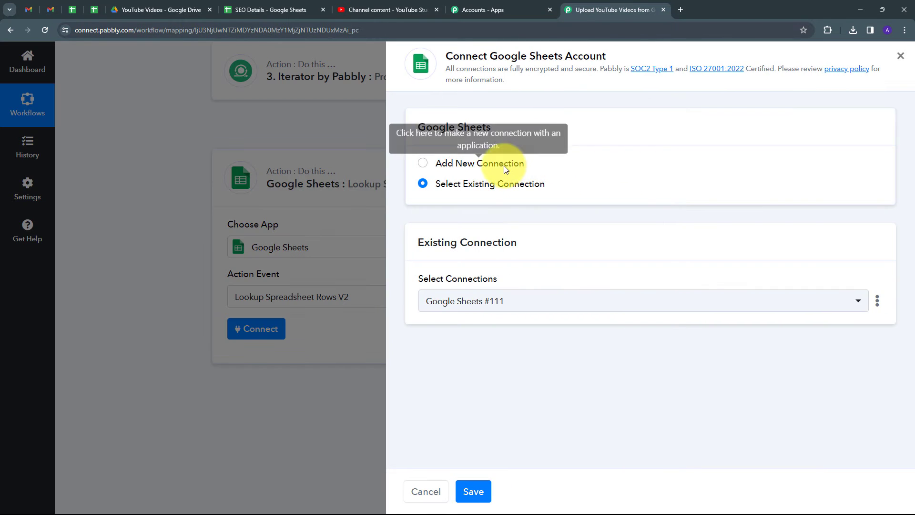
pyautogui.click(495, 164)
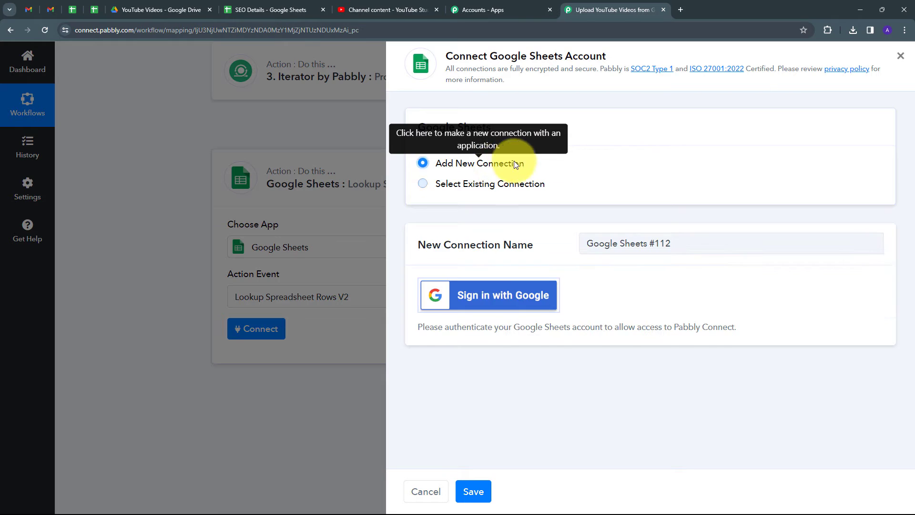
pyautogui.click(504, 298)
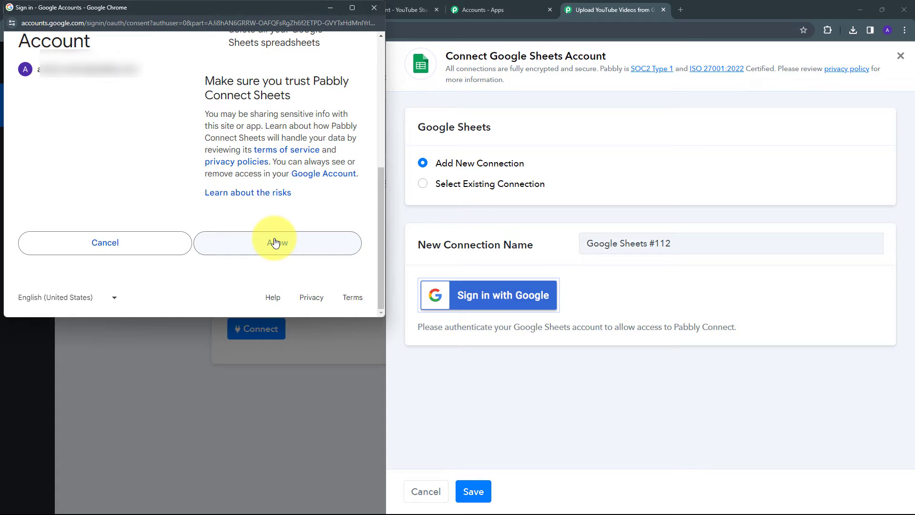
pyautogui.click(275, 243)
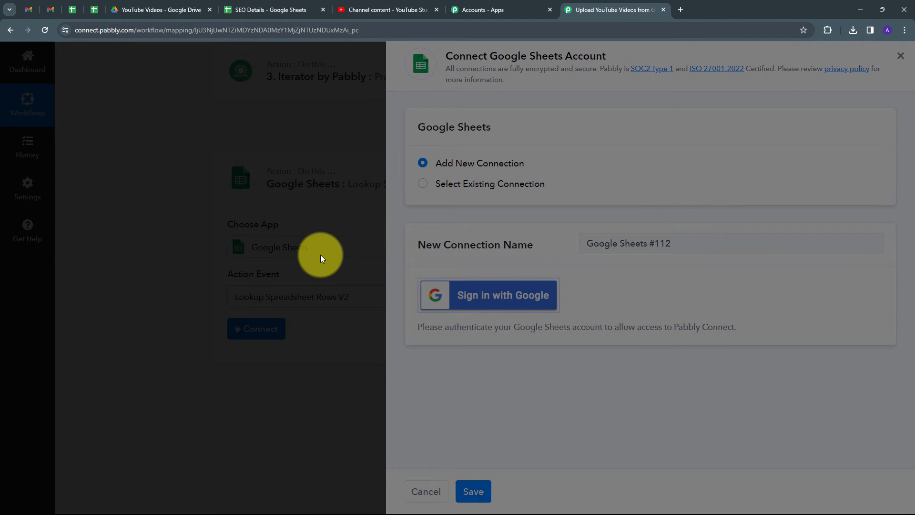
pyautogui.scroll(2, 441, 221)
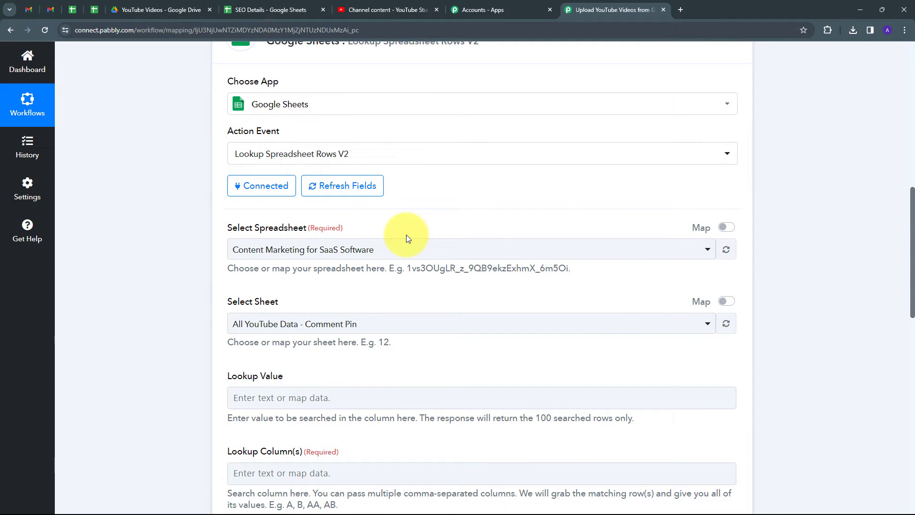
# - Review the Description, Tags, Tittle, Image Title and File name columns in the SEO Details sheet, and return to the workflow
pyautogui.click(270, 12)
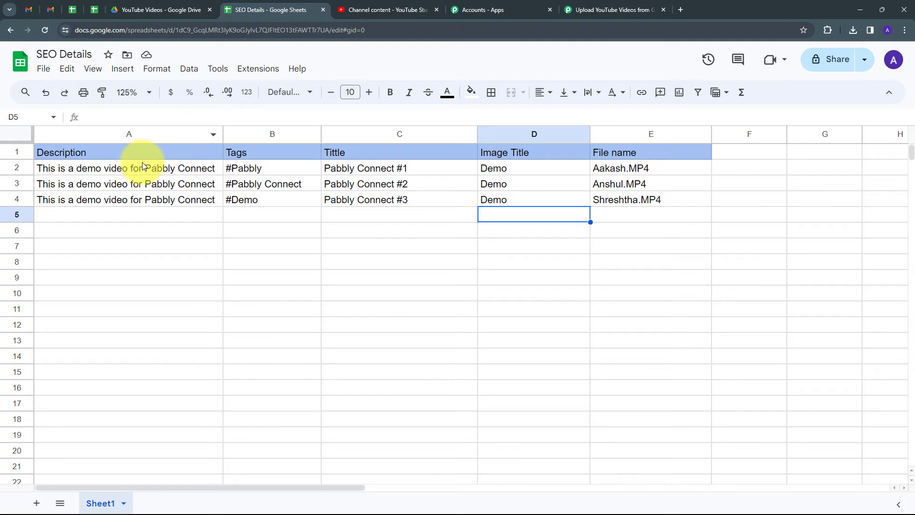
pyautogui.click(95, 153)
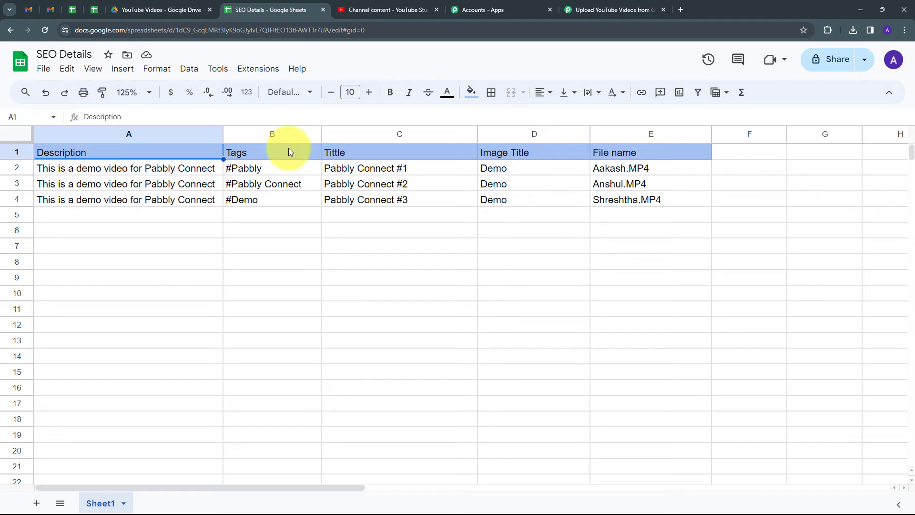
pyautogui.click(287, 148)
pyautogui.click(380, 153)
pyautogui.click(489, 156)
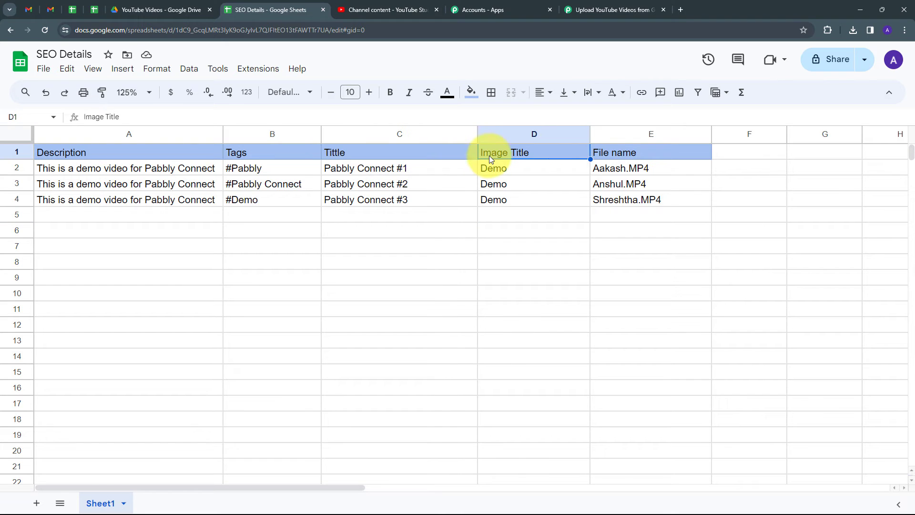
pyautogui.click(624, 155)
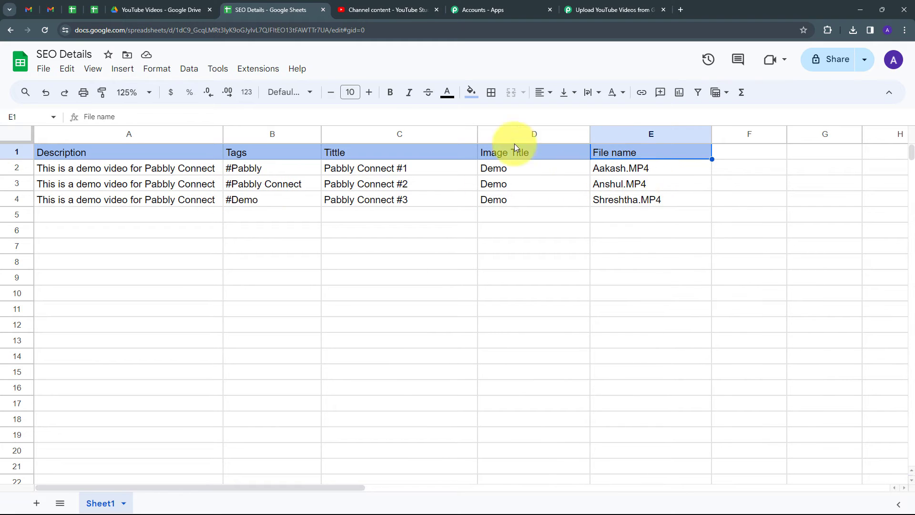
pyautogui.click(594, 10)
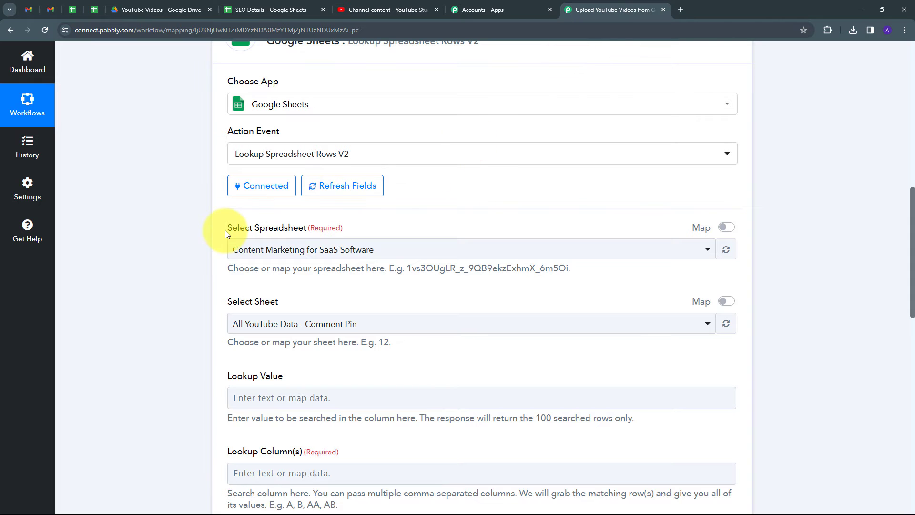
# - Choose SEO Details as the spreadsheet for the row lookup
pyautogui.click(553, 250)
pyautogui.scroll(-3, 341, 323)
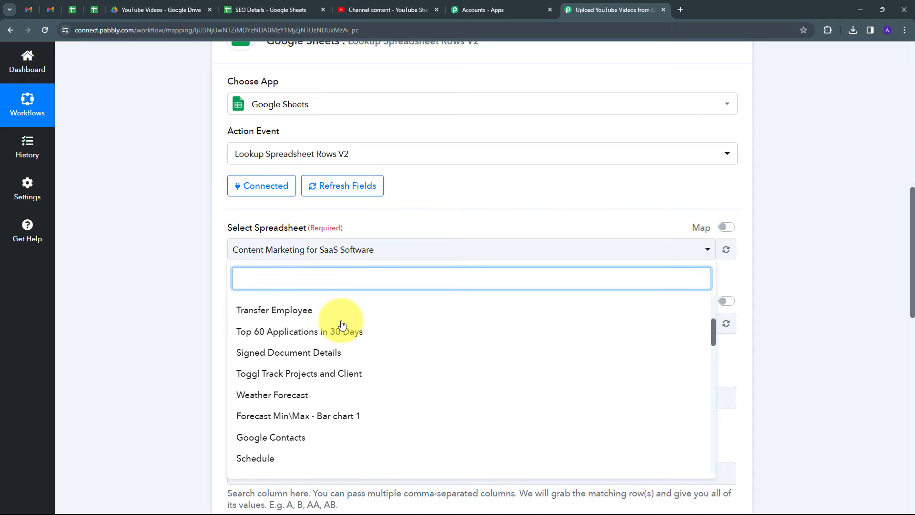
pyautogui.scroll(3, 339, 322)
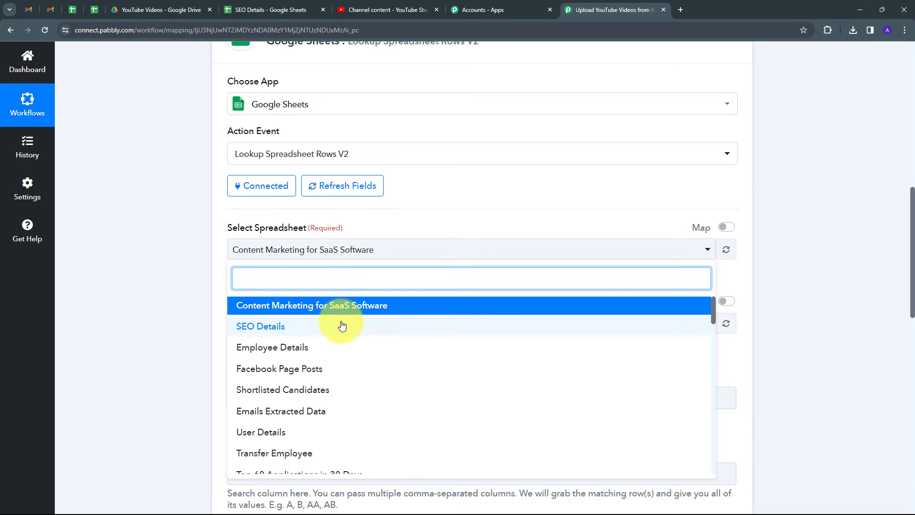
pyautogui.click(277, 333)
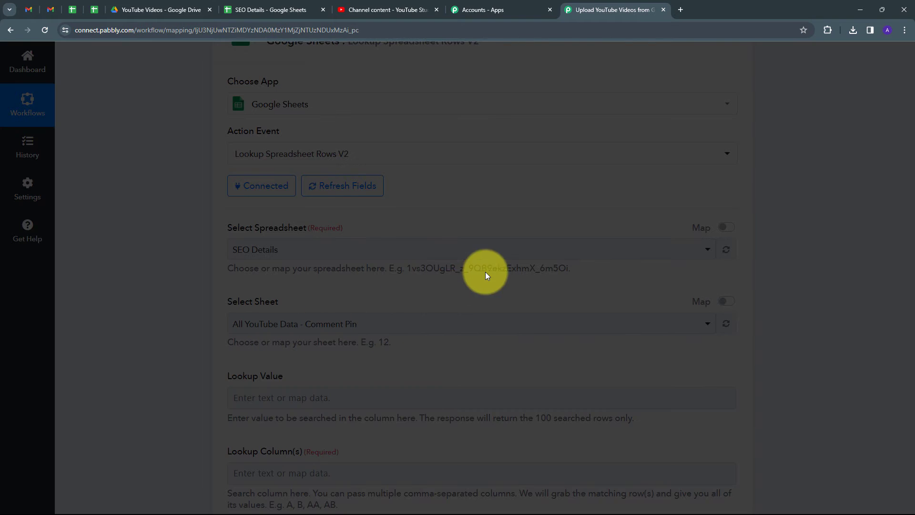
# - Map the Lookup Value to OriginalFilename from the Iterator's Process Arrays response
pyautogui.scroll(-3, 239, 266)
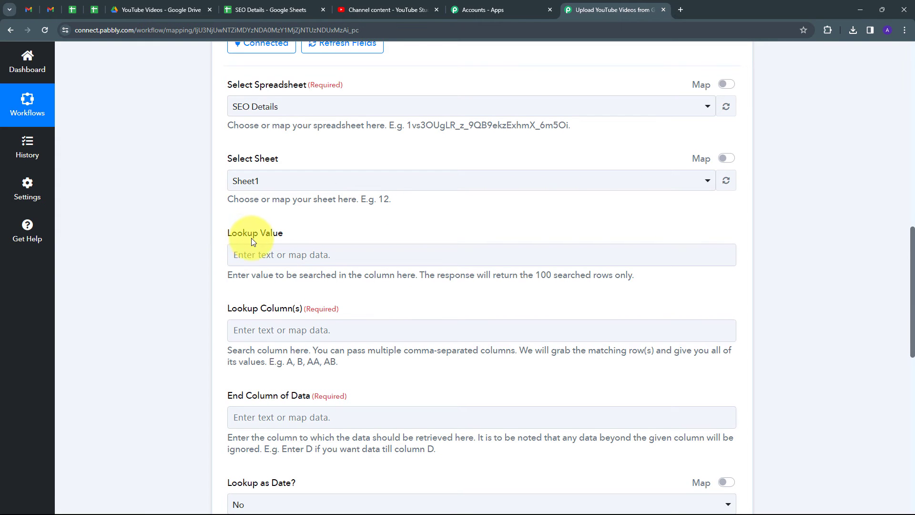
pyautogui.click(262, 256)
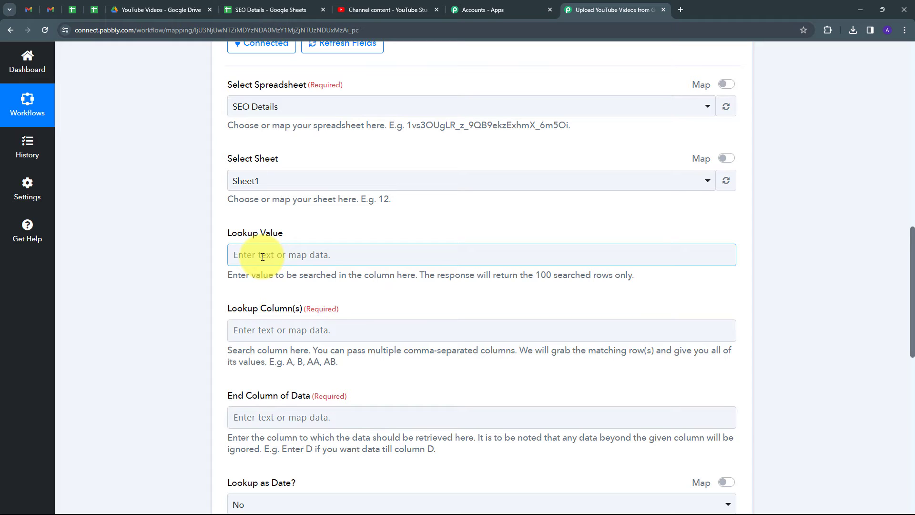
pyautogui.click(262, 256)
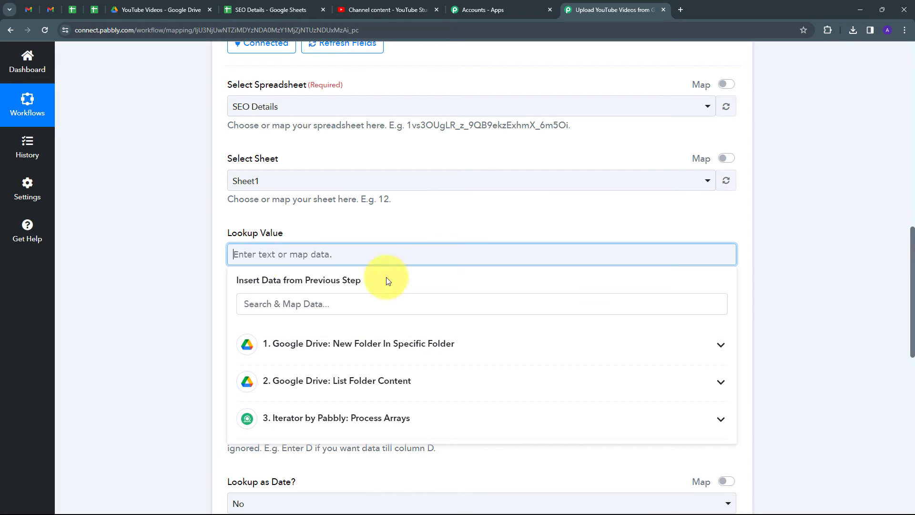
pyautogui.click(433, 422)
pyautogui.scroll(-8, 389, 388)
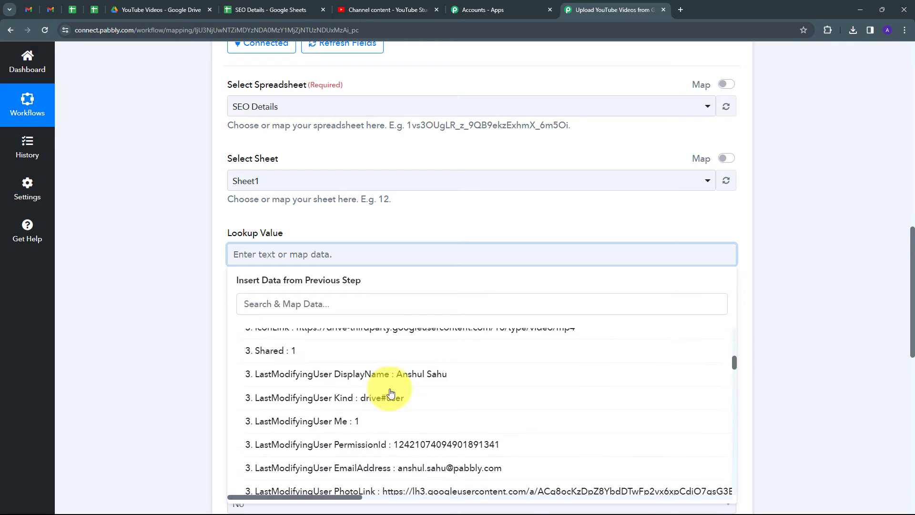
pyautogui.scroll(-10, 390, 392)
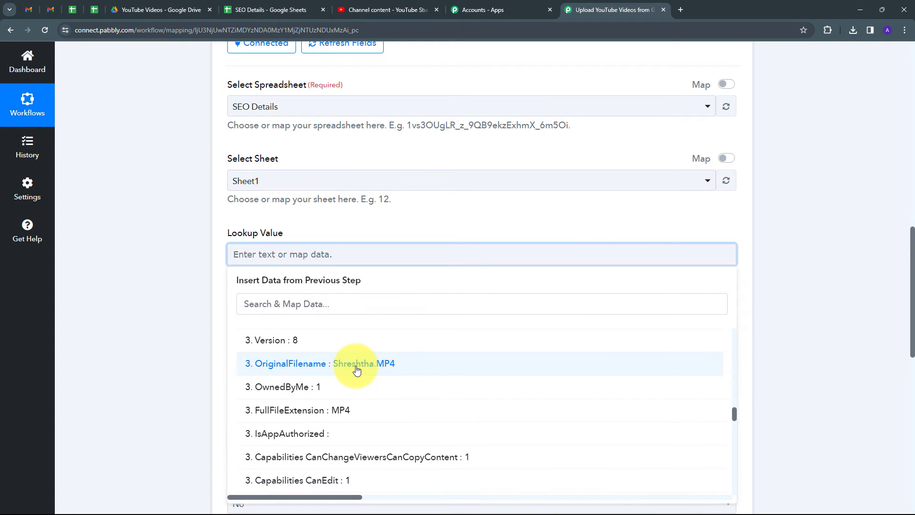
pyautogui.click(356, 364)
pyautogui.click(349, 225)
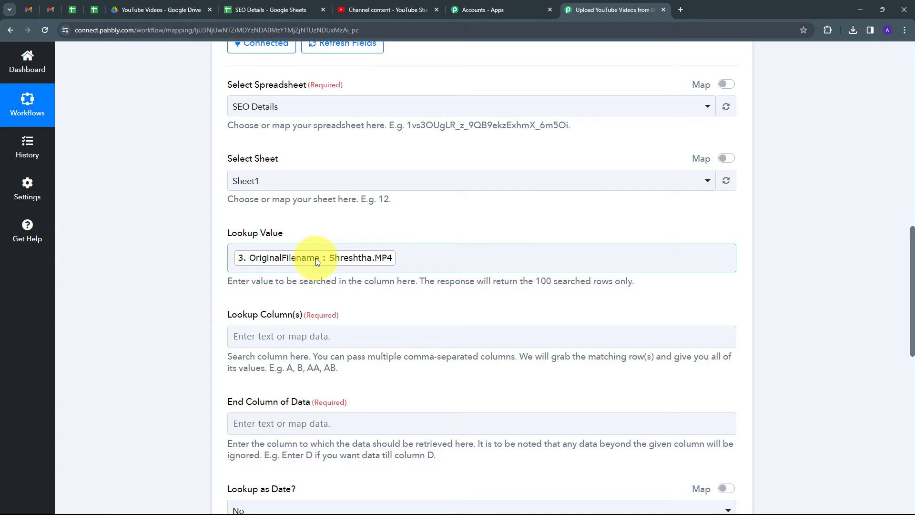
# - Check the column letter of File name in the SEO Details sheet and set the Lookup Column(s) to E
pyautogui.scroll(-2, 385, 253)
pyautogui.click(235, 231)
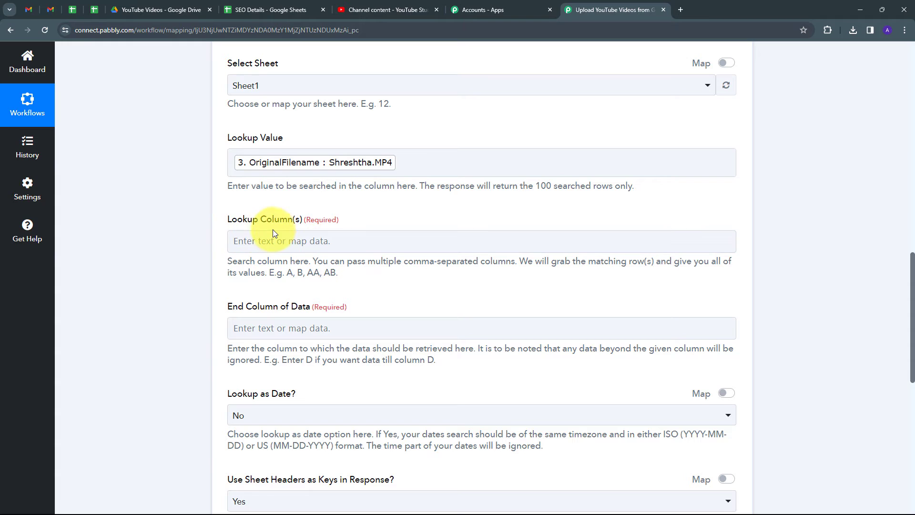
pyautogui.click(269, 10)
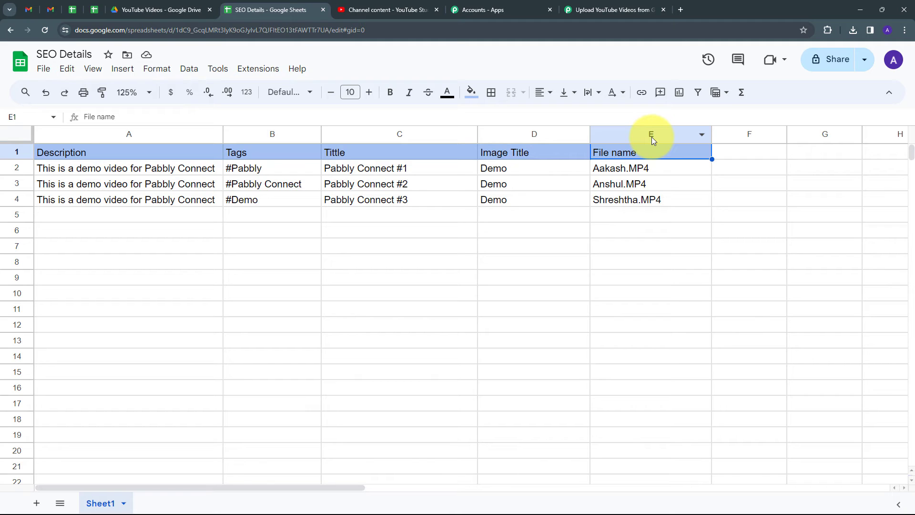
pyautogui.click(595, 9)
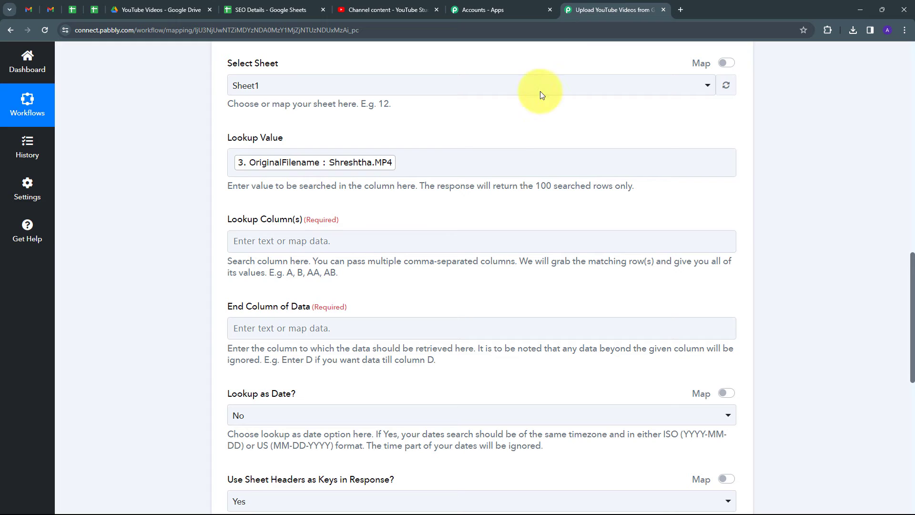
pyautogui.click(315, 241)
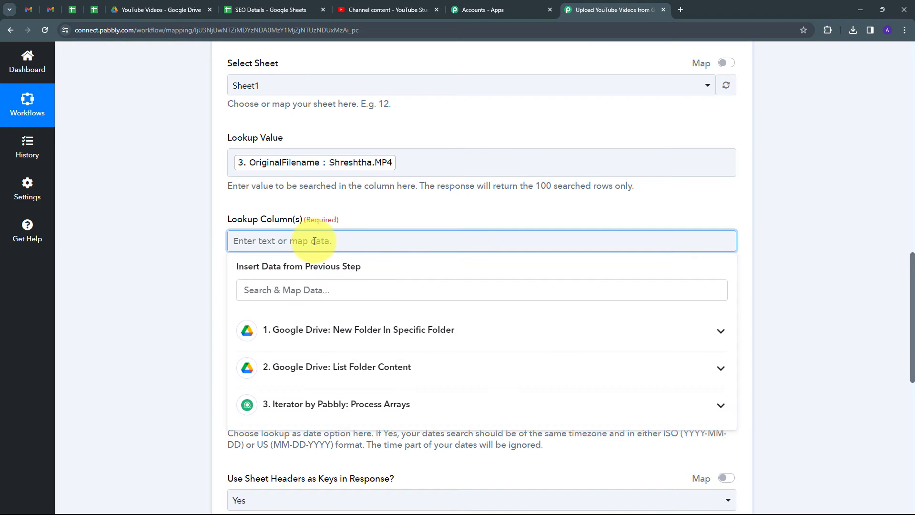
pyautogui.write('E')
pyautogui.click(276, 230)
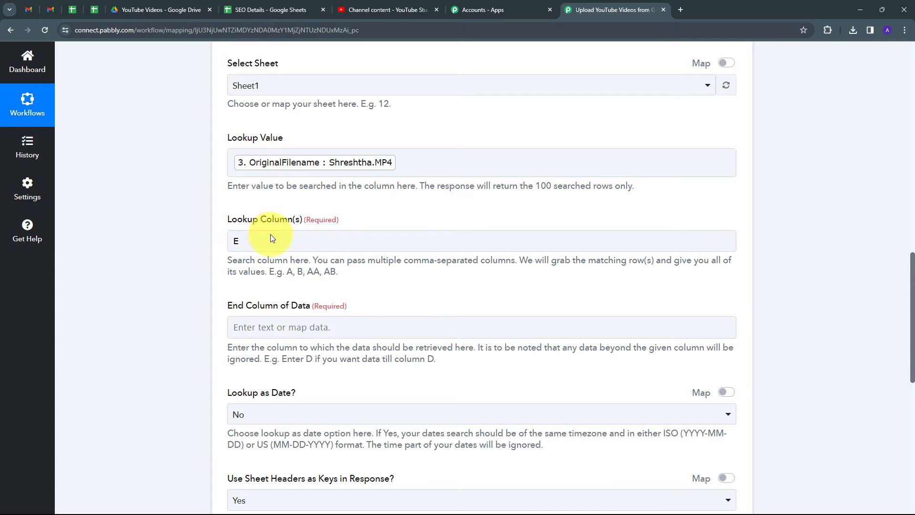
# - Set the End Column of Data to E for the row lookup, then save it and send a test request
pyautogui.scroll(-1, 402, 266)
pyautogui.click(271, 280)
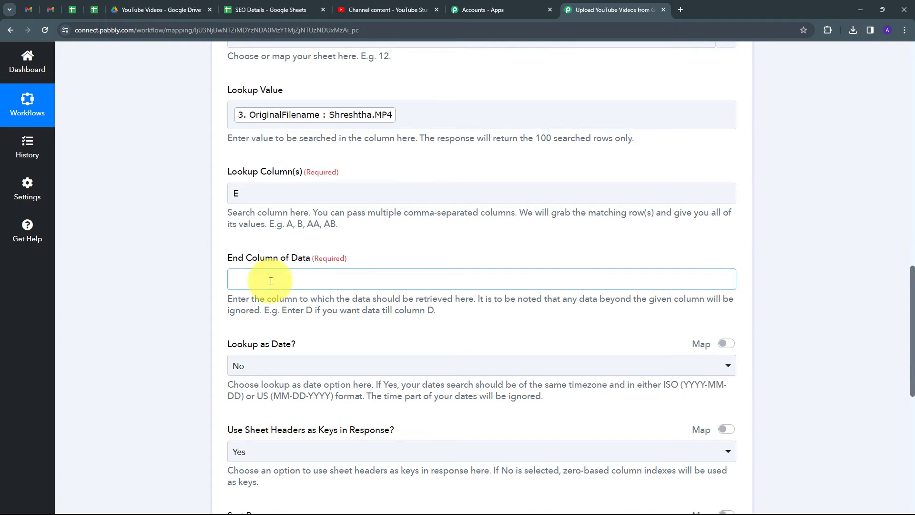
pyautogui.write('E')
pyautogui.click(386, 242)
pyautogui.scroll(-4, 327, 310)
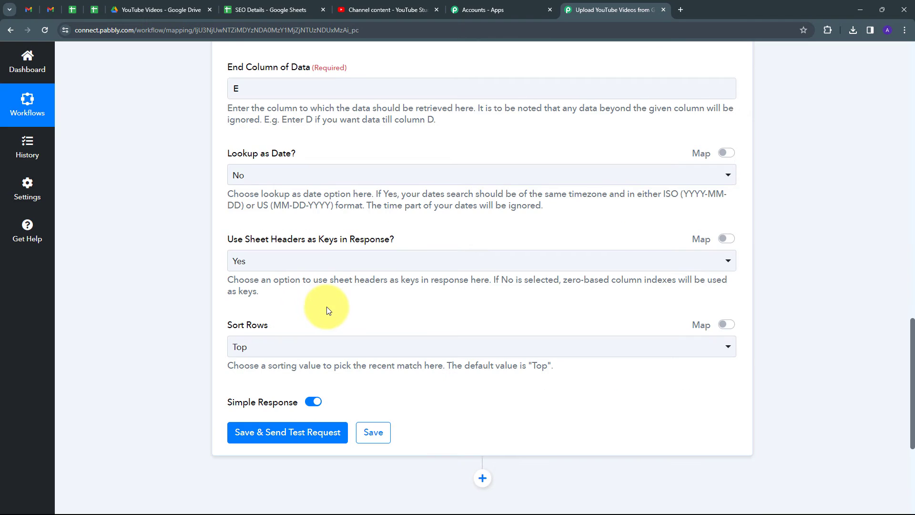
pyautogui.click(275, 437)
# - Examine the Description, Tags, Tittle, Image Title and File Name values in the lookup's test response
pyautogui.scroll(-5, 616, 286)
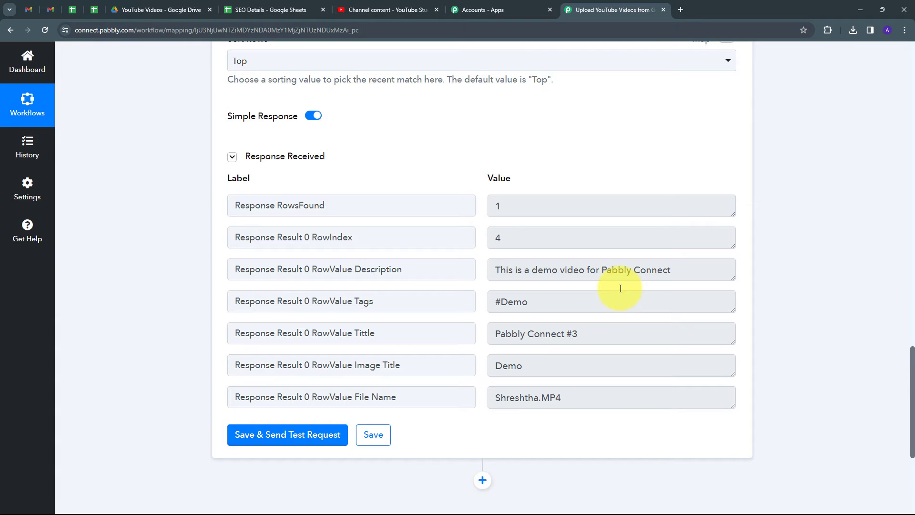
pyautogui.moveTo(528, 301); pyautogui.dragTo(498, 301)
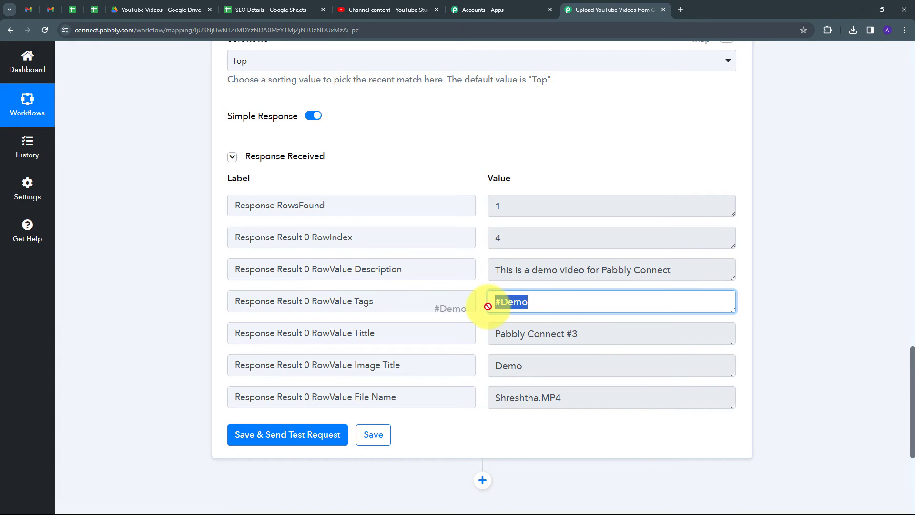
pyautogui.moveTo(688, 270); pyautogui.dragTo(483, 280)
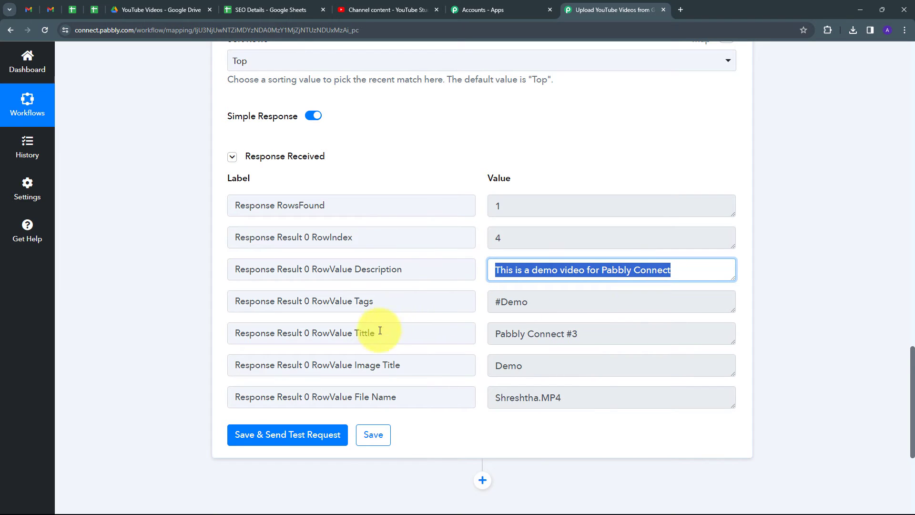
pyautogui.moveTo(579, 333); pyautogui.dragTo(492, 333)
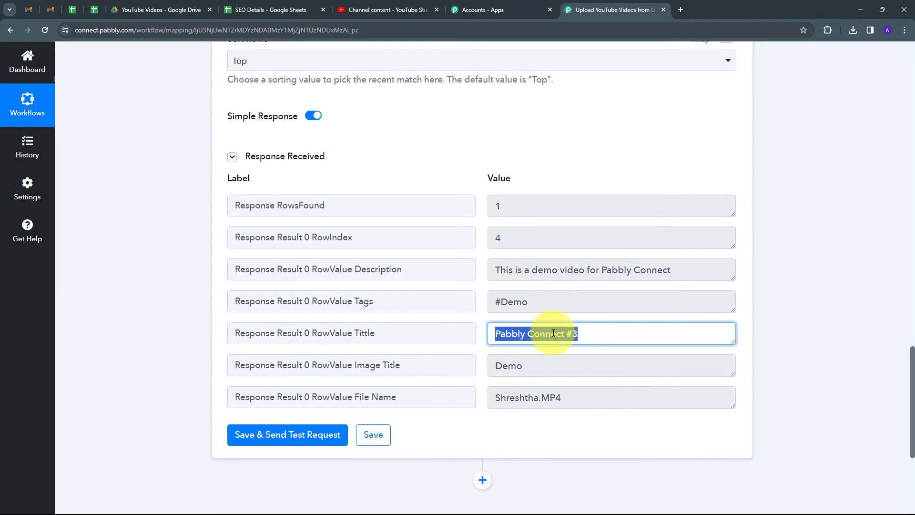
pyautogui.moveTo(560, 363); pyautogui.dragTo(470, 370)
pyautogui.scroll(-1, 405, 367)
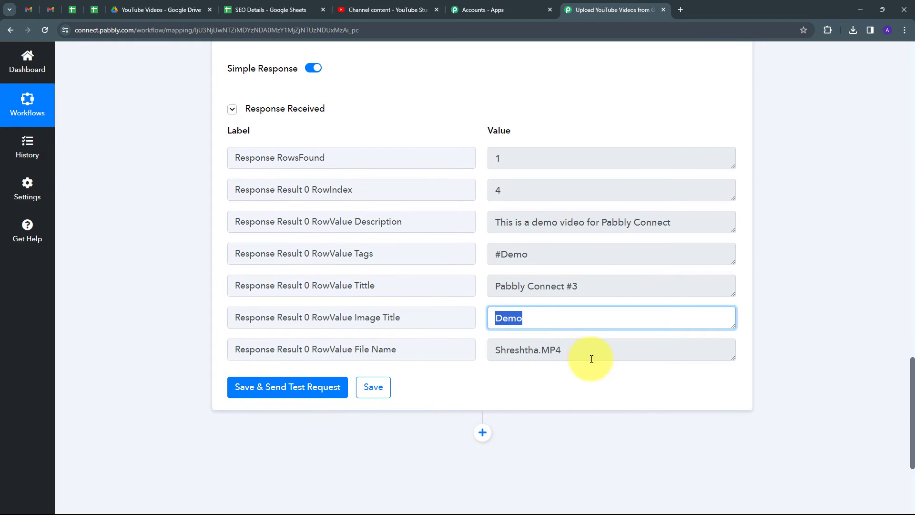
pyautogui.click(566, 350)
pyautogui.moveTo(566, 350); pyautogui.dragTo(479, 356)
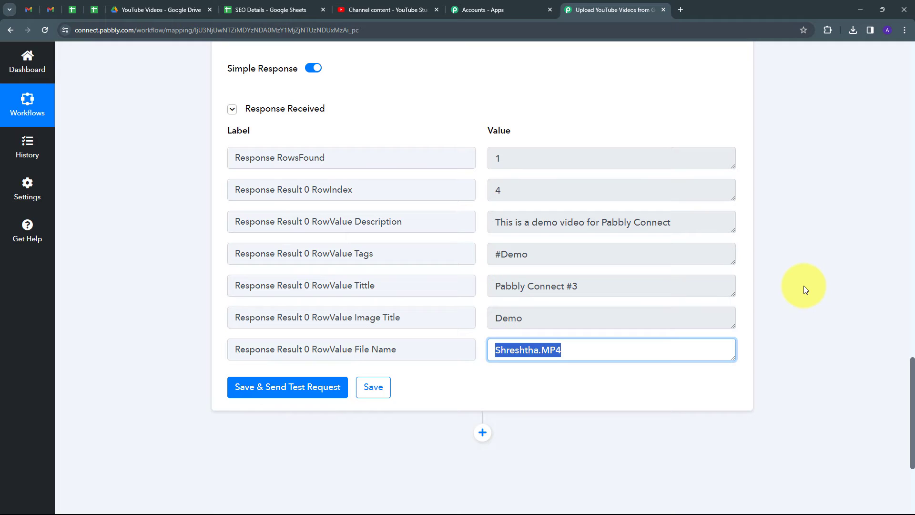
# - Add a YouTube action after the Google Sheets lookup with Upload Video (Beta) as its action event
pyautogui.scroll(-3, 772, 257)
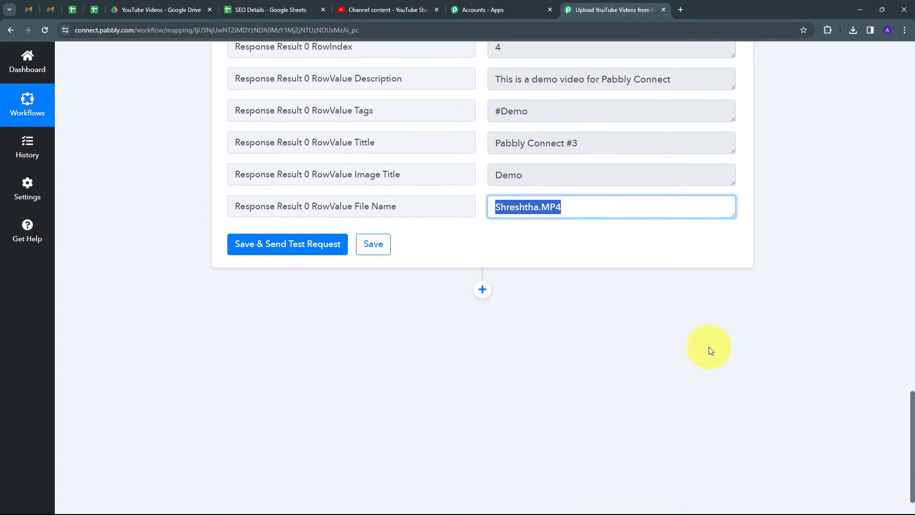
pyautogui.click(482, 291)
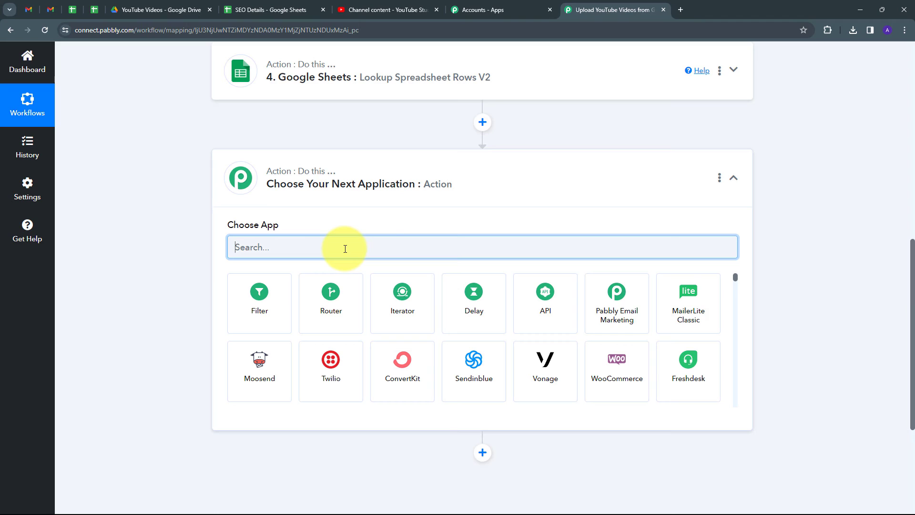
pyautogui.write('Youtube')
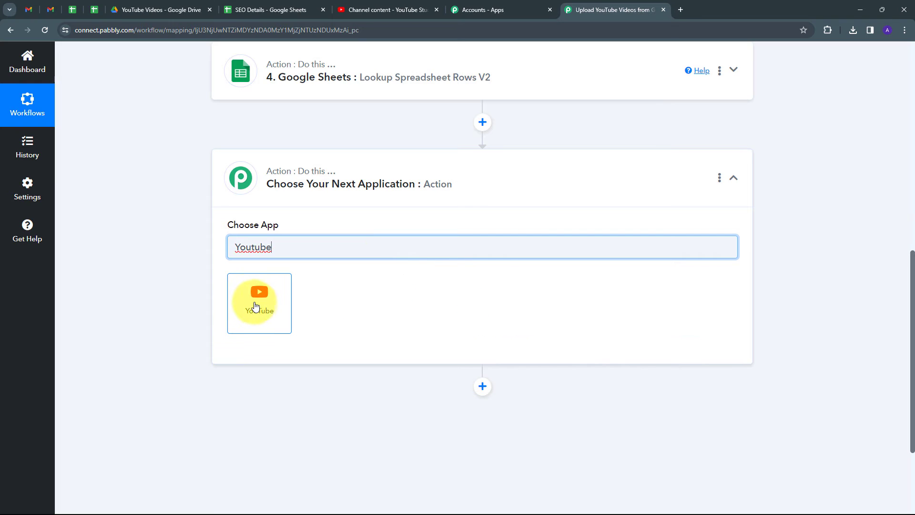
pyautogui.click(255, 298)
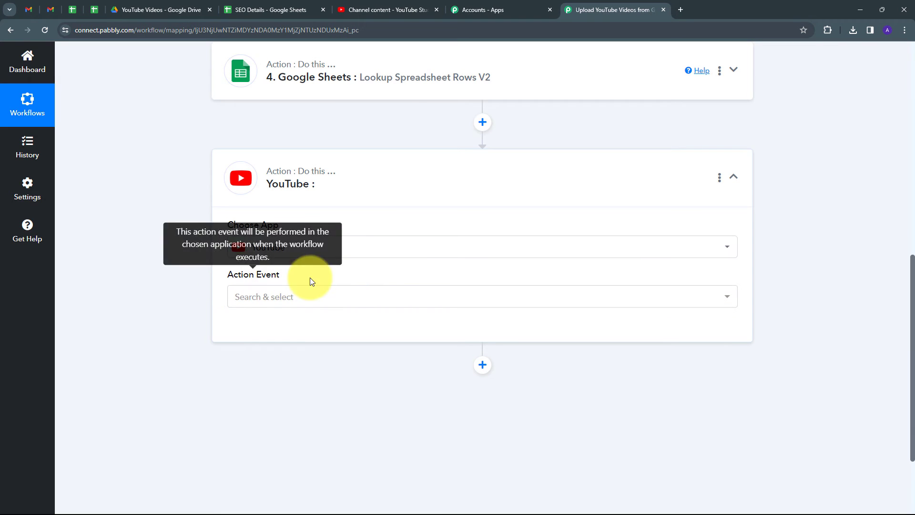
pyautogui.click(360, 297)
pyautogui.scroll(-3, 336, 199)
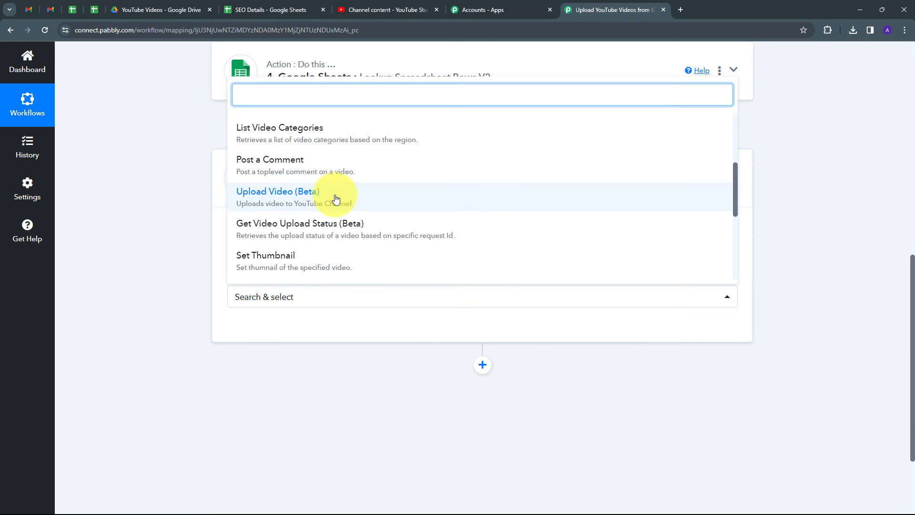
pyautogui.click(311, 206)
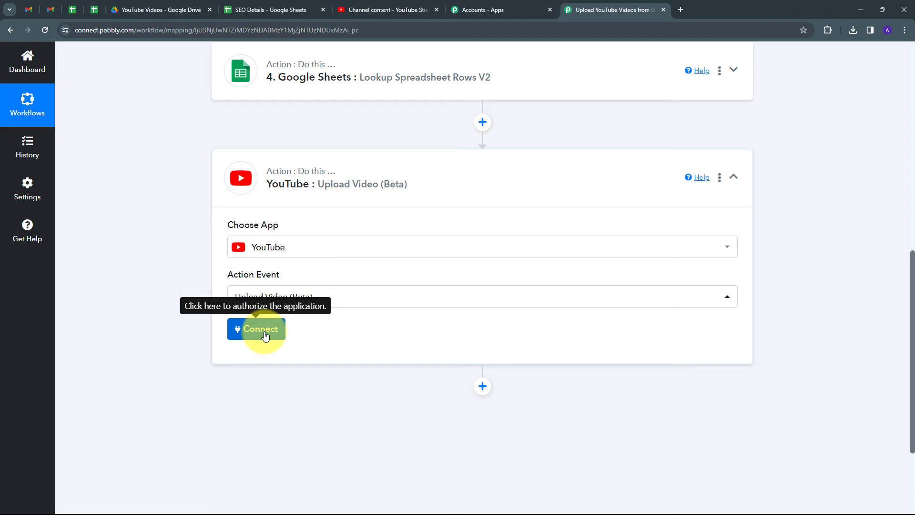
# - Create a new YouTube connection for the upload action and authorize its access to the Google account
pyautogui.click(240, 332)
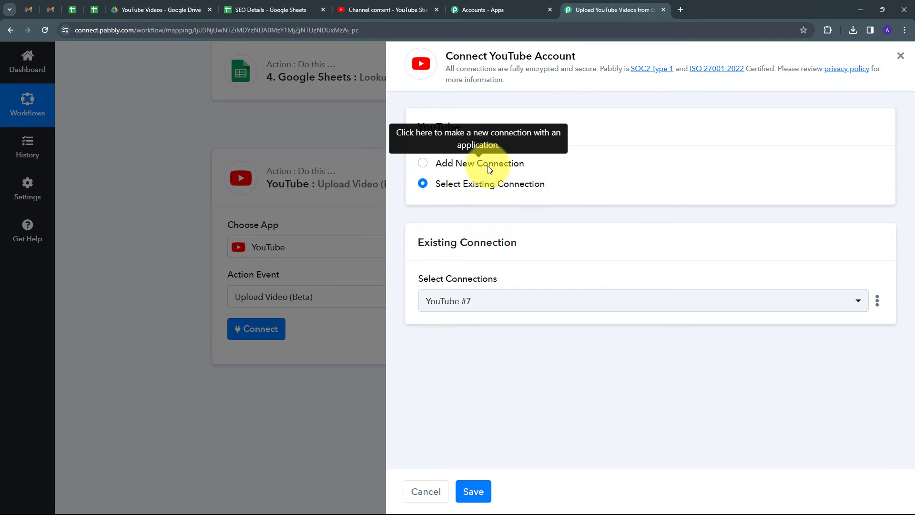
pyautogui.click(487, 165)
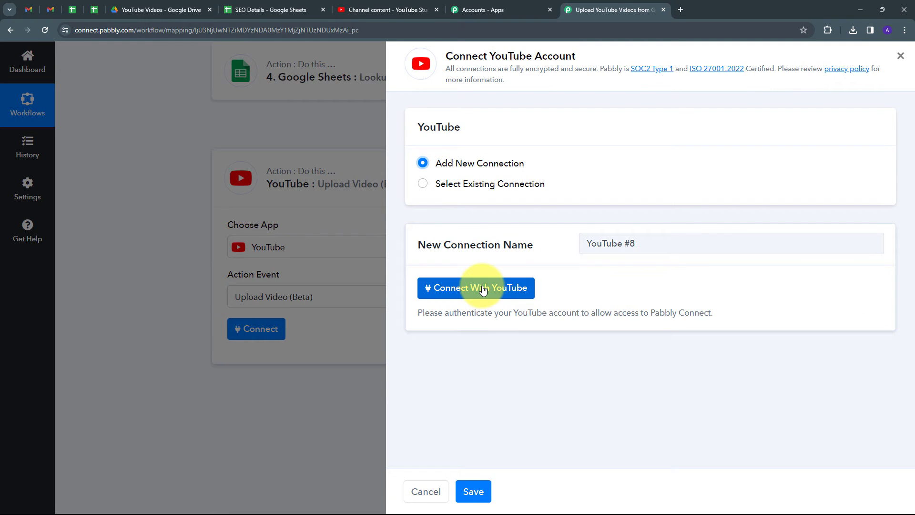
pyautogui.click(483, 288)
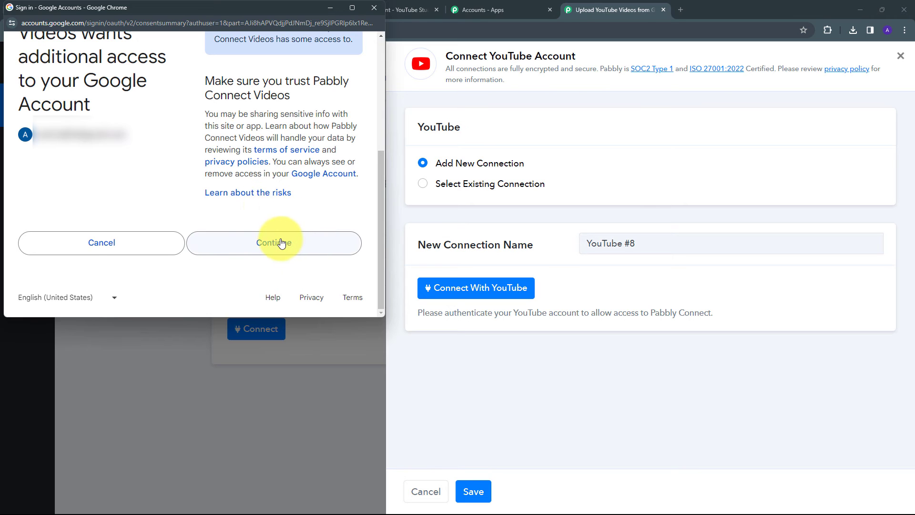
pyautogui.click(281, 243)
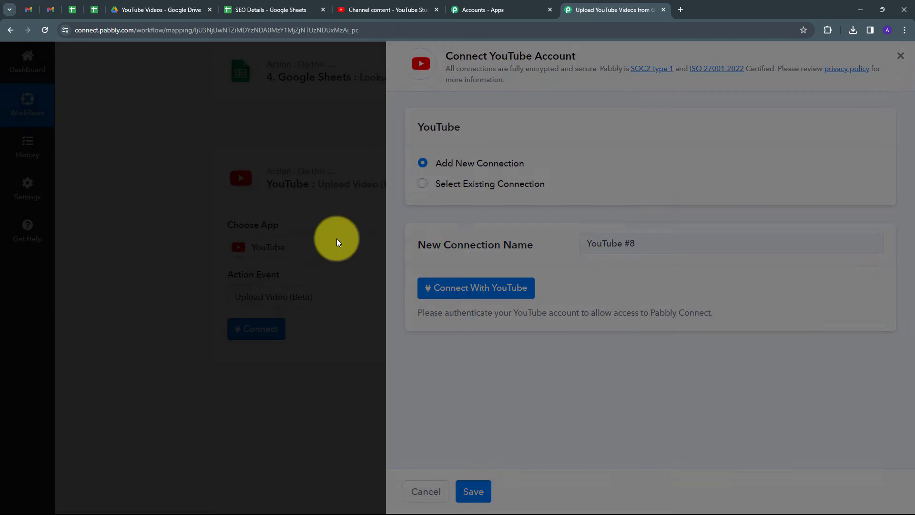
pyautogui.press('Return')
# - Check the channel name in YouTube Studio and choose Demo Channel as the Channel ID in the Pabbly Connect upload action
pyautogui.scroll(-5, 556, 264)
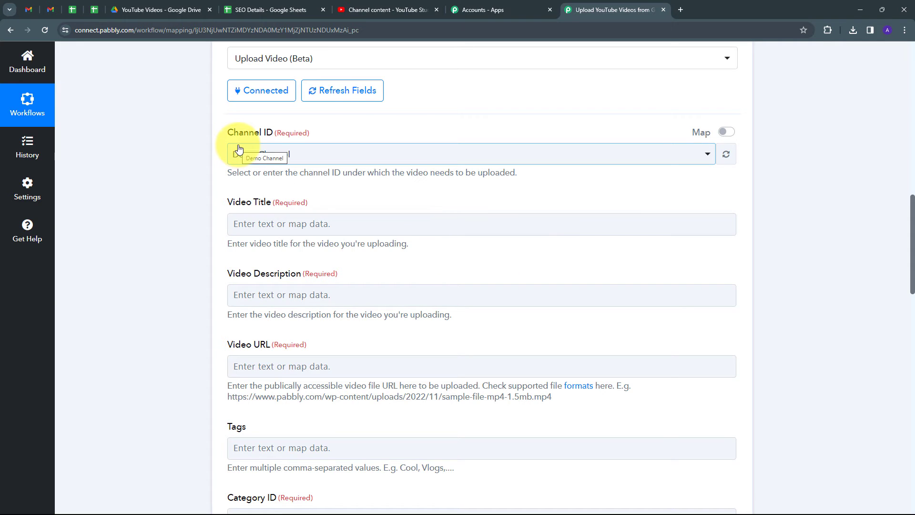
pyautogui.click(385, 8)
pyautogui.click(891, 60)
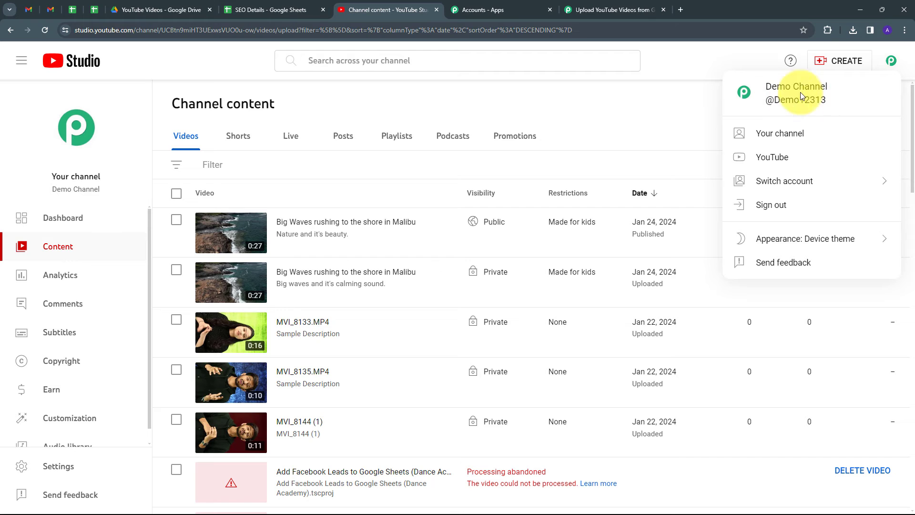
pyautogui.click(674, 105)
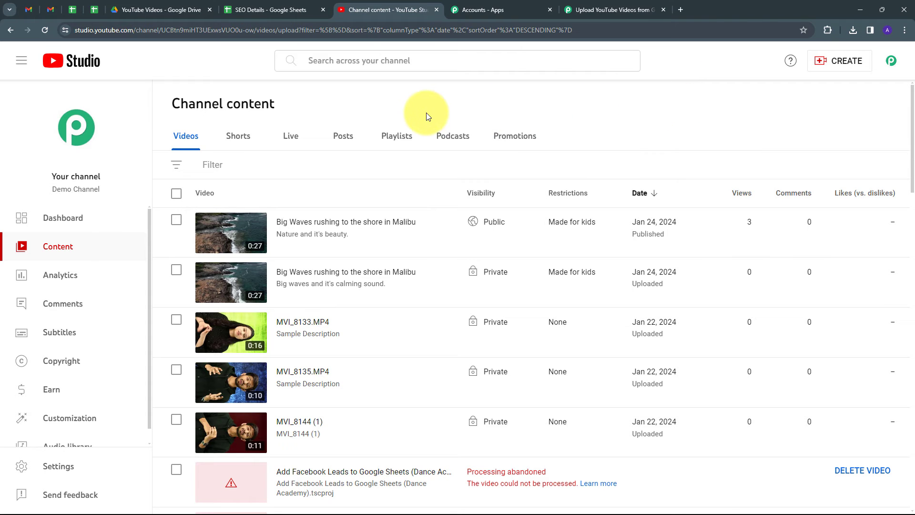
pyautogui.click(589, 9)
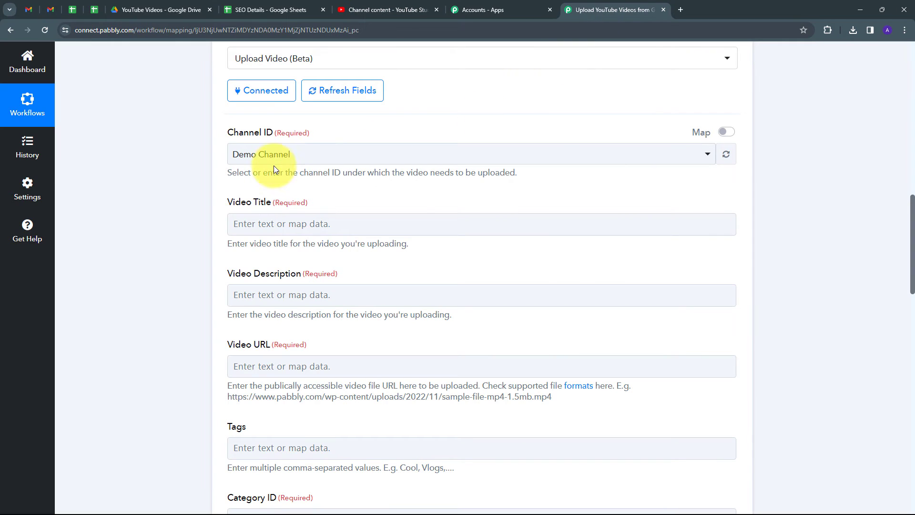
pyautogui.click(305, 157)
pyautogui.click(287, 219)
# - Map the Video Title to RowValue Tittle from the Google Sheets lookup response
pyautogui.scroll(-1, 305, 205)
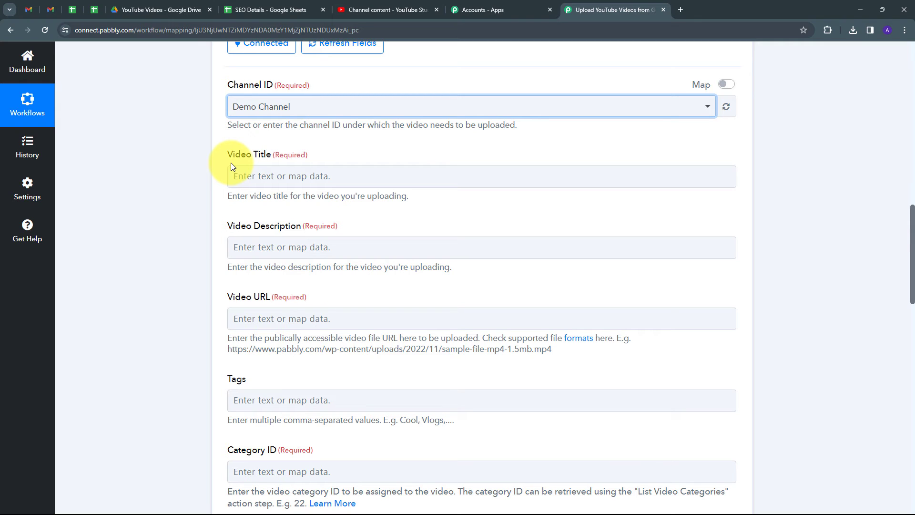
pyautogui.click(310, 174)
pyautogui.click(413, 379)
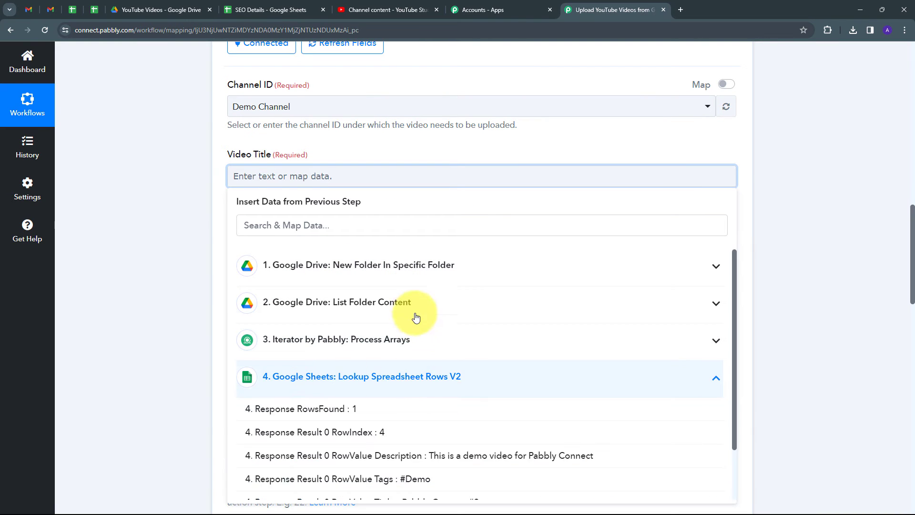
pyautogui.scroll(-1, 415, 310)
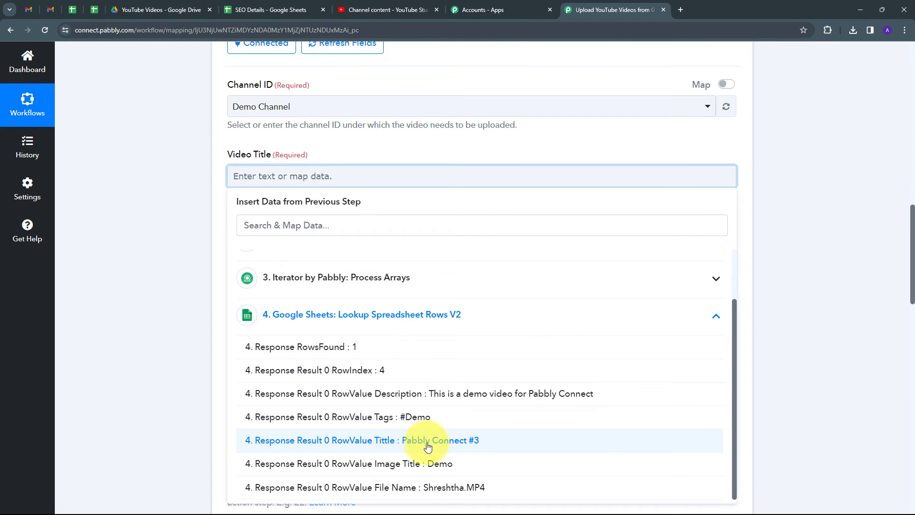
pyautogui.click(457, 443)
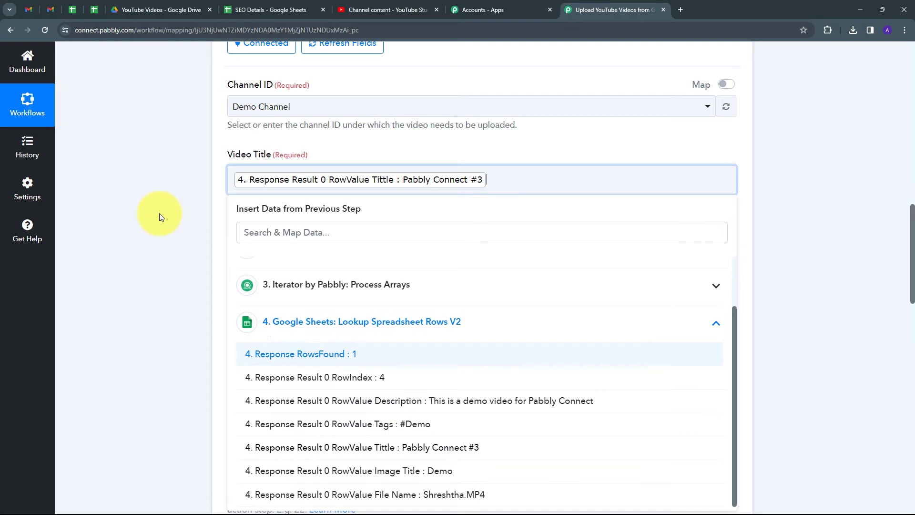
pyautogui.click(153, 214)
# - Map the Video Description to RowValue Description from the Google Sheets lookup response
pyautogui.scroll(-1, 295, 220)
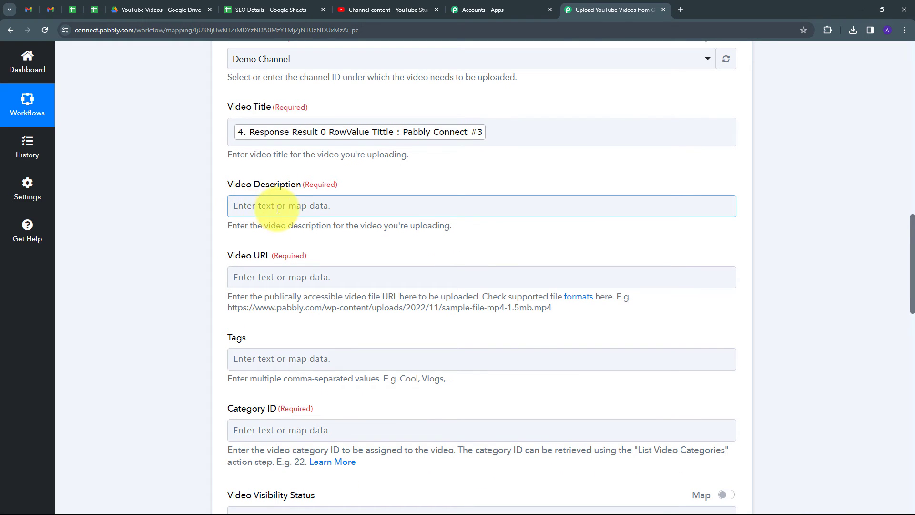
pyautogui.click(291, 206)
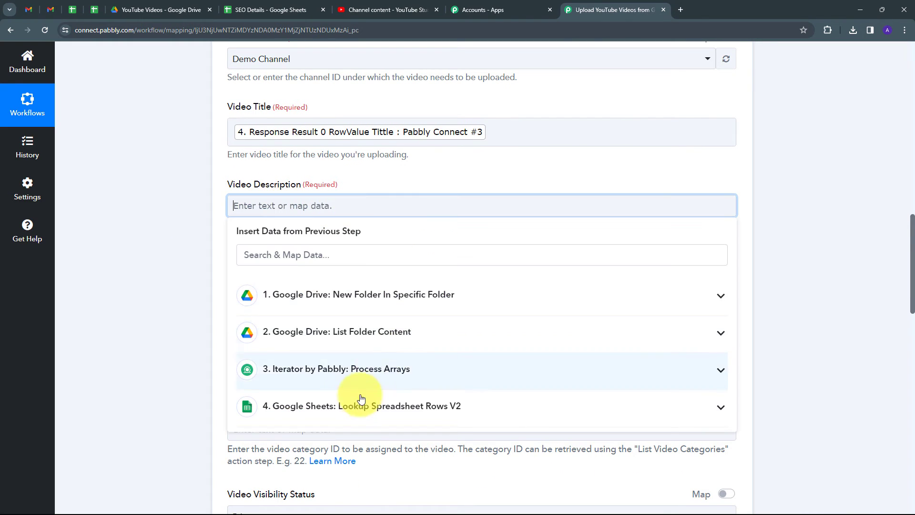
pyautogui.click(393, 407)
pyautogui.scroll(-2, 458, 381)
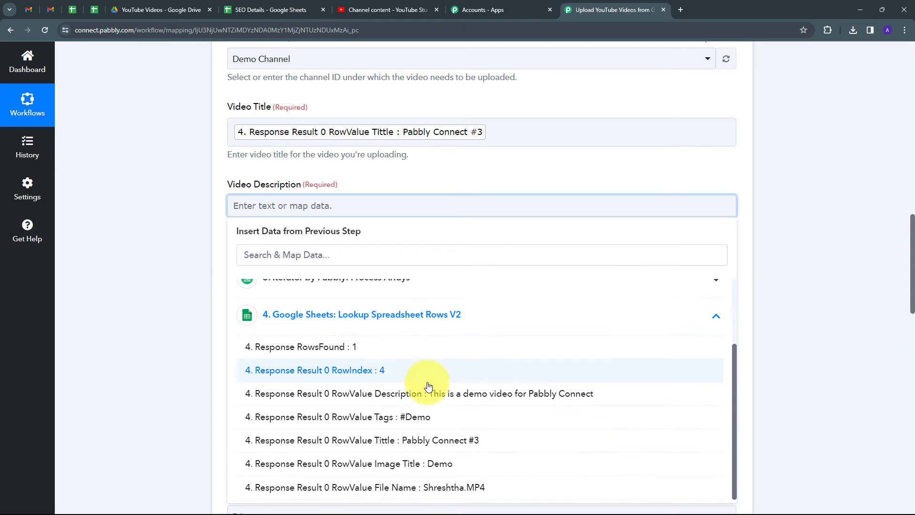
pyautogui.click(475, 399)
pyautogui.click(150, 242)
# - Search the previous steps' data for "web" and map the Video URL to the Iterator's WebContentLink
pyautogui.scroll(-1, 285, 229)
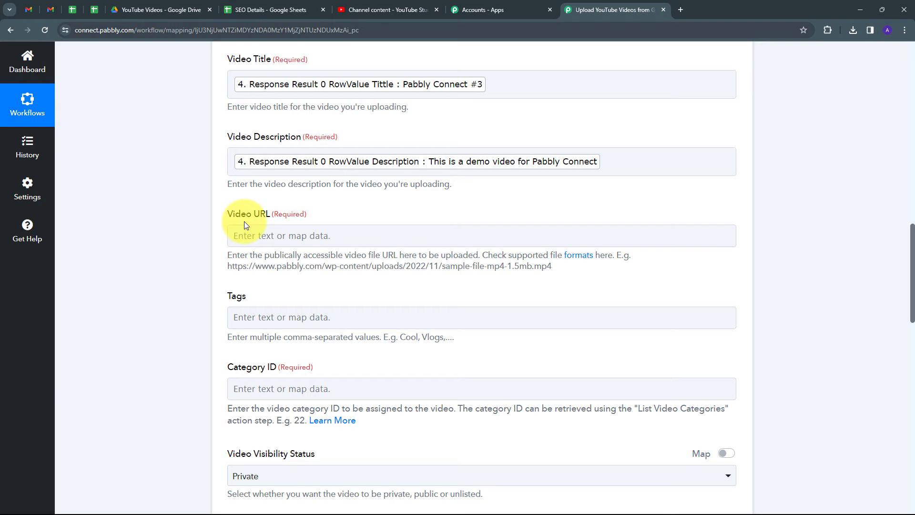
pyautogui.click(266, 235)
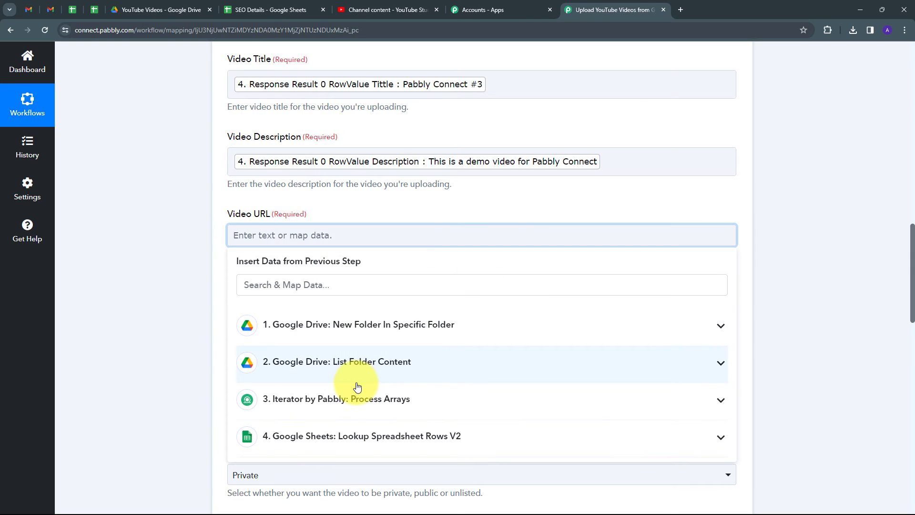
pyautogui.click(398, 405)
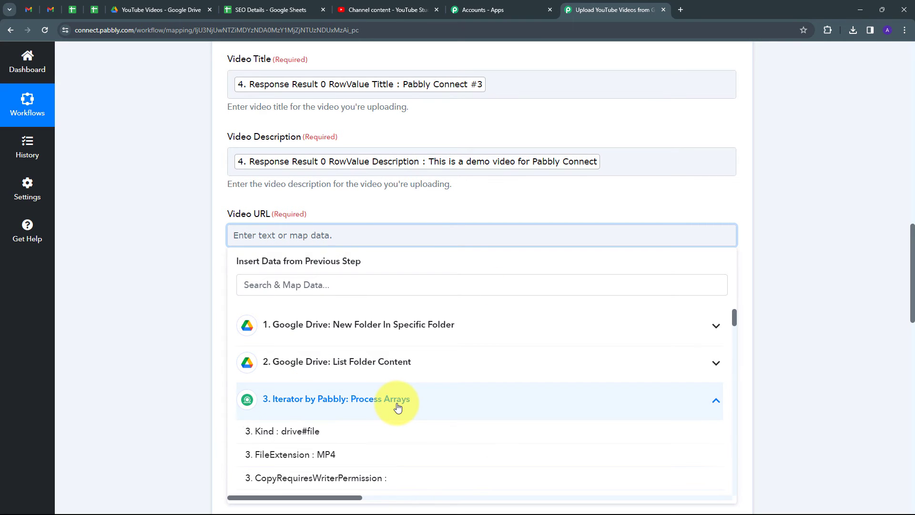
pyautogui.write('web')
pyautogui.scroll(-1, 266, 399)
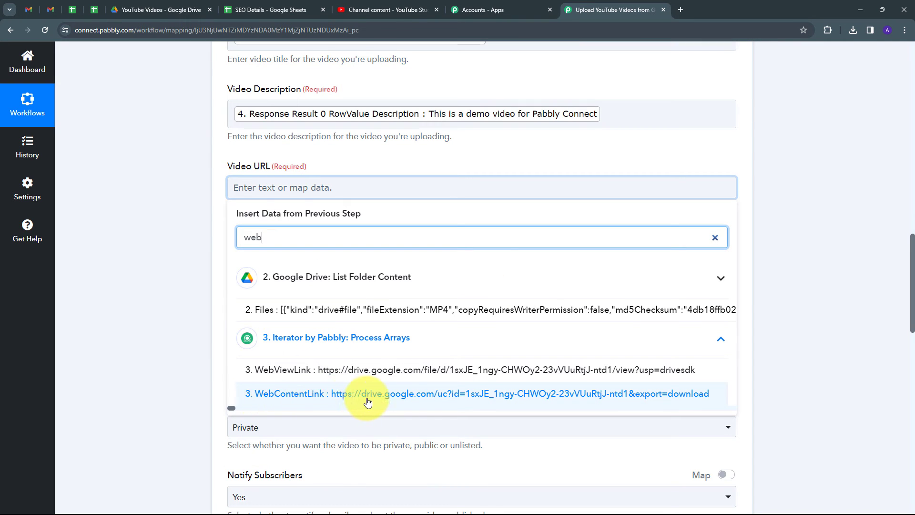
pyautogui.click(392, 395)
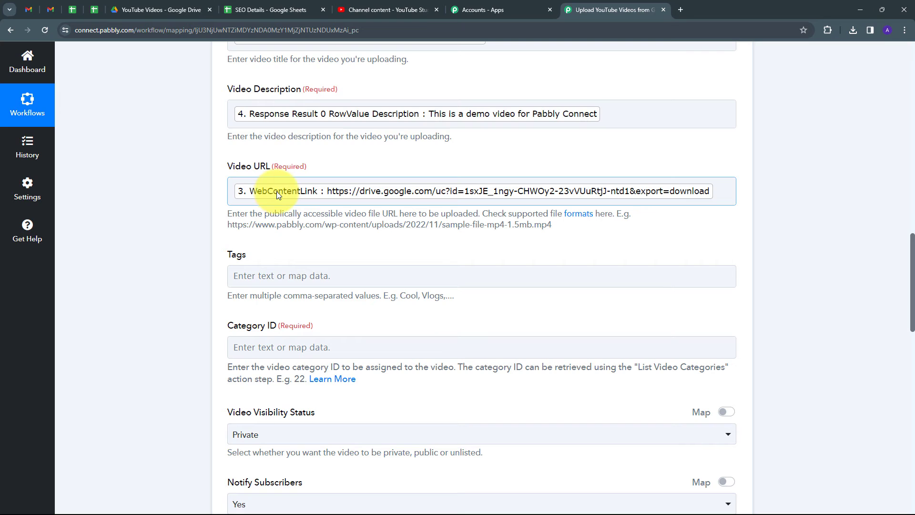
pyautogui.scroll(-1, 322, 233)
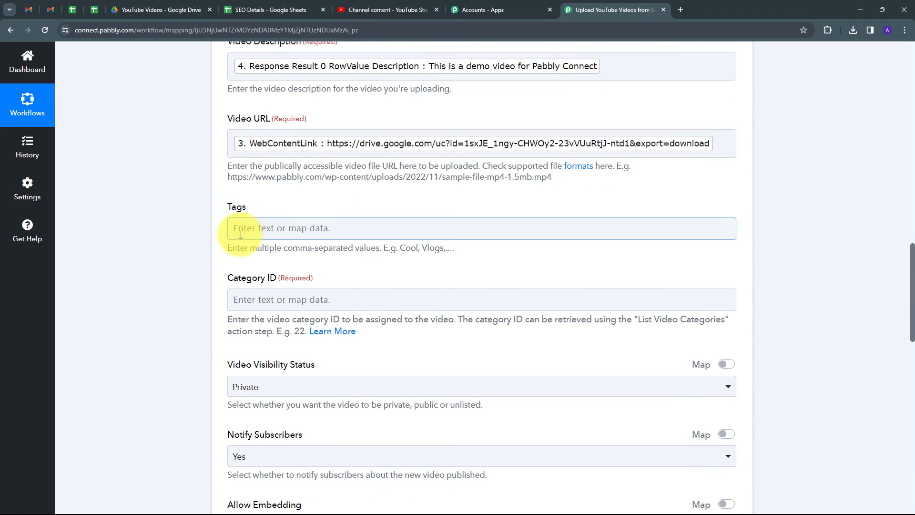
# - Map the Tags field to RowValue Tags from the Google Sheets lookup response
pyautogui.click(273, 228)
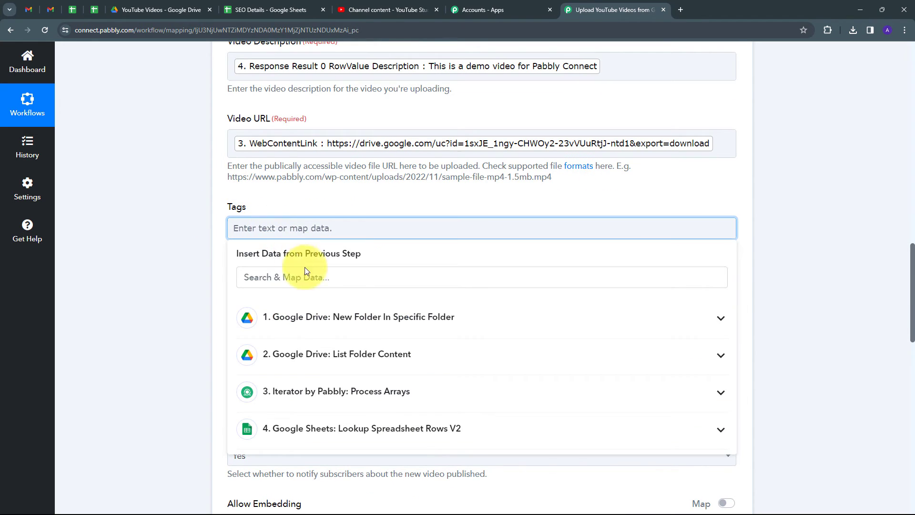
pyautogui.click(283, 429)
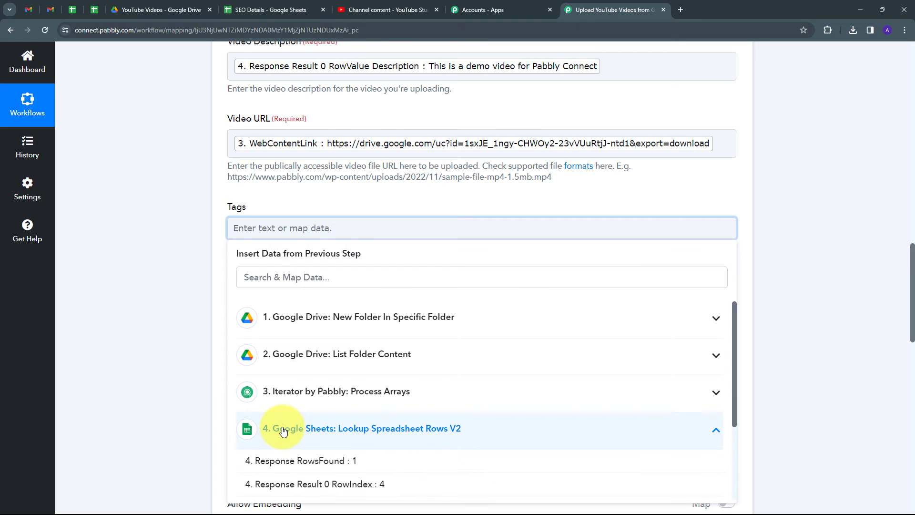
pyautogui.scroll(-2, 391, 424)
pyautogui.click(389, 417)
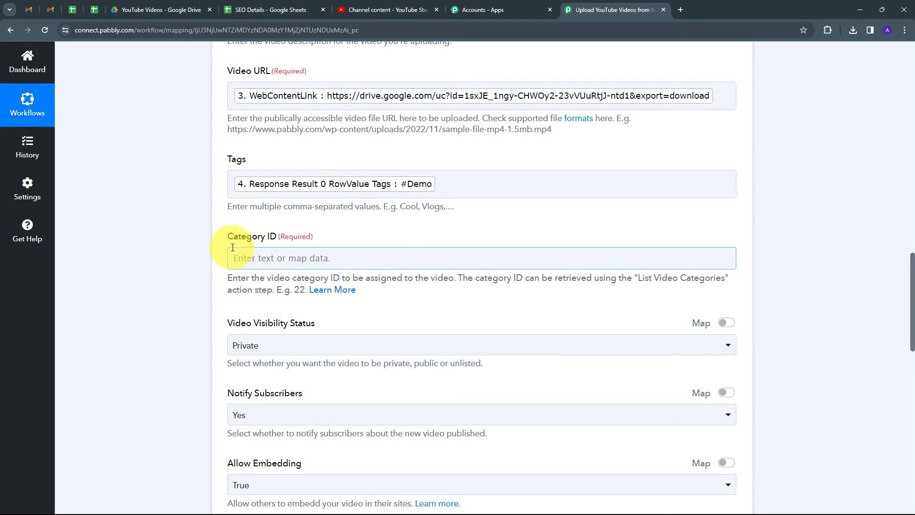
# - Insert a YouTube action step between the Google Sheets lookup and the YouTube upload step
pyautogui.scroll(-1, 245, 249)
pyautogui.click(237, 209)
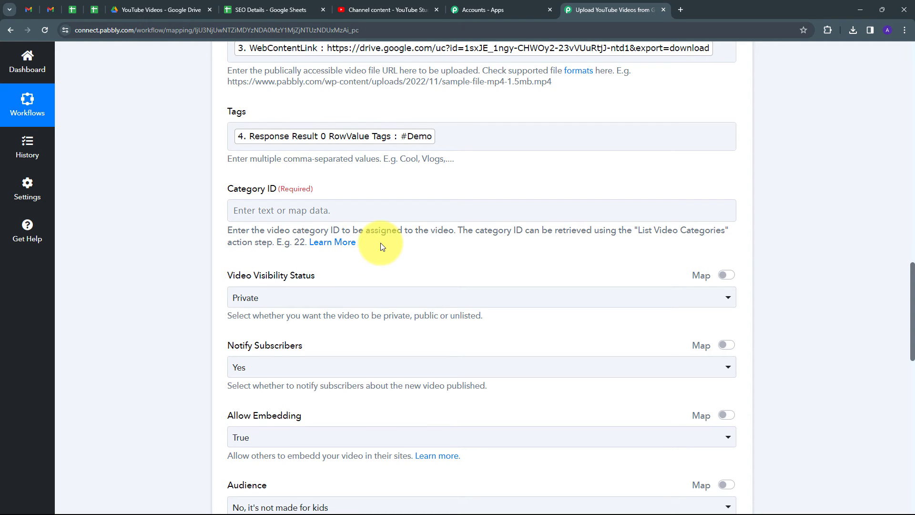
pyautogui.scroll(14, 380, 242)
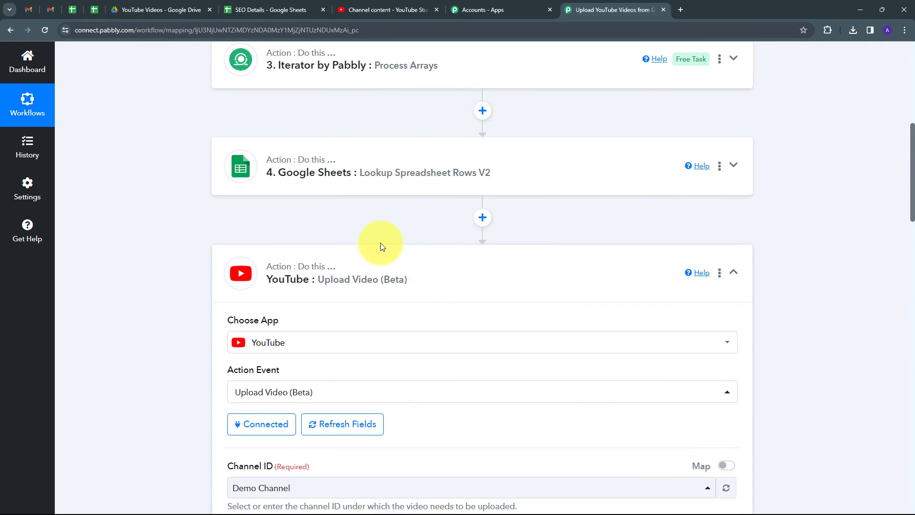
pyautogui.click(482, 263)
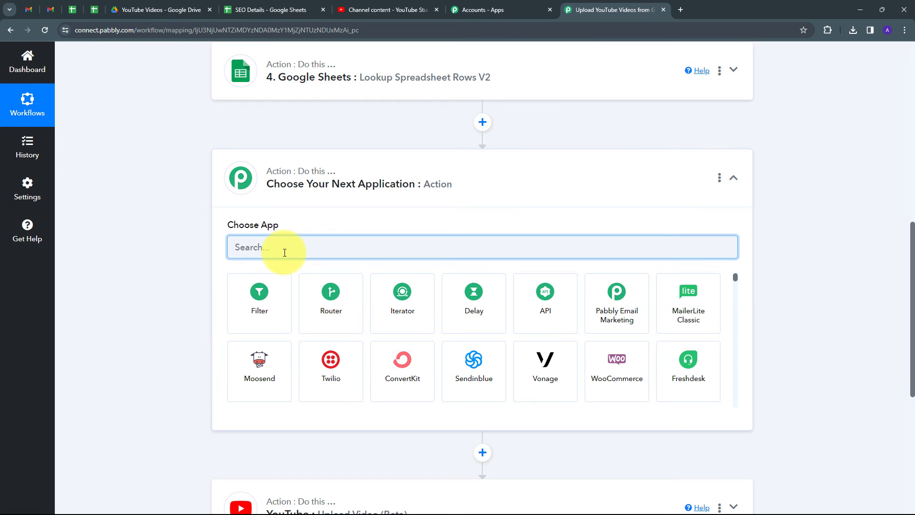
pyautogui.write('Youtub')
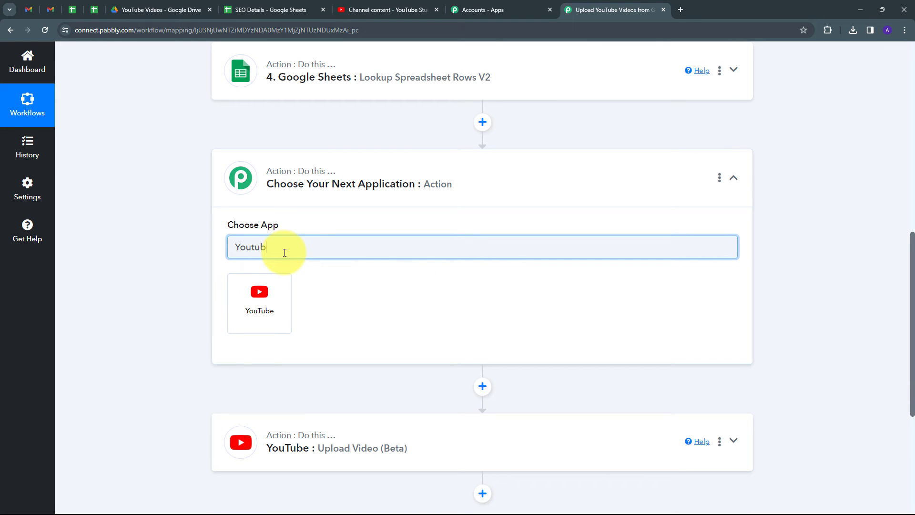
pyautogui.click(271, 300)
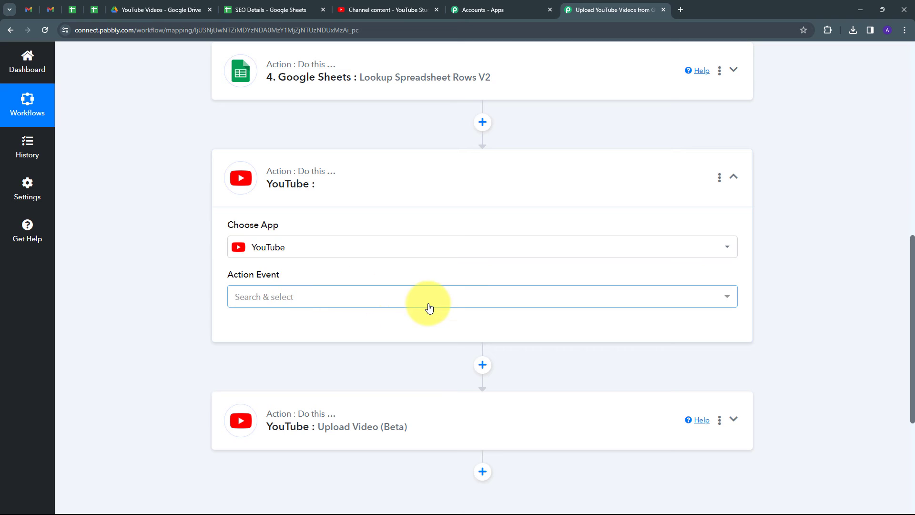
# - Set the new YouTube step's action event to List Video Categories and connect it with the existing YouTube #8 connection
pyautogui.click(435, 302)
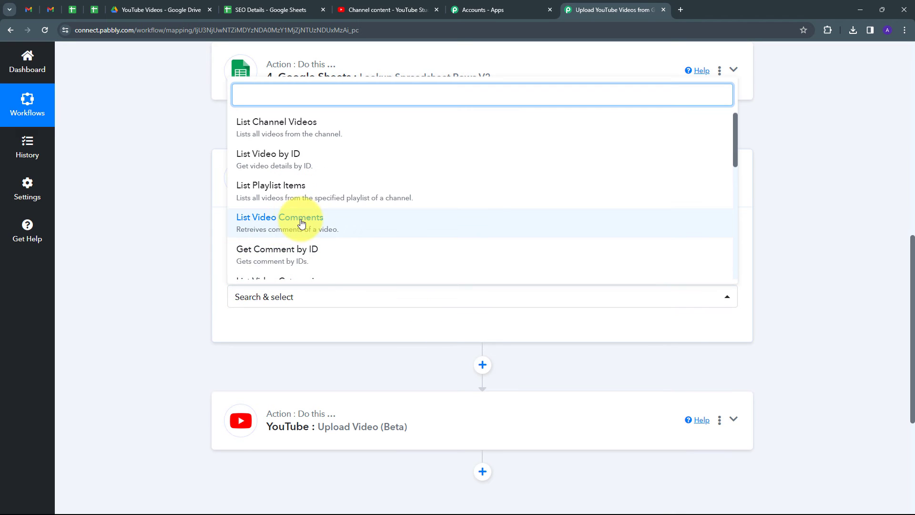
pyautogui.scroll(-1, 312, 238)
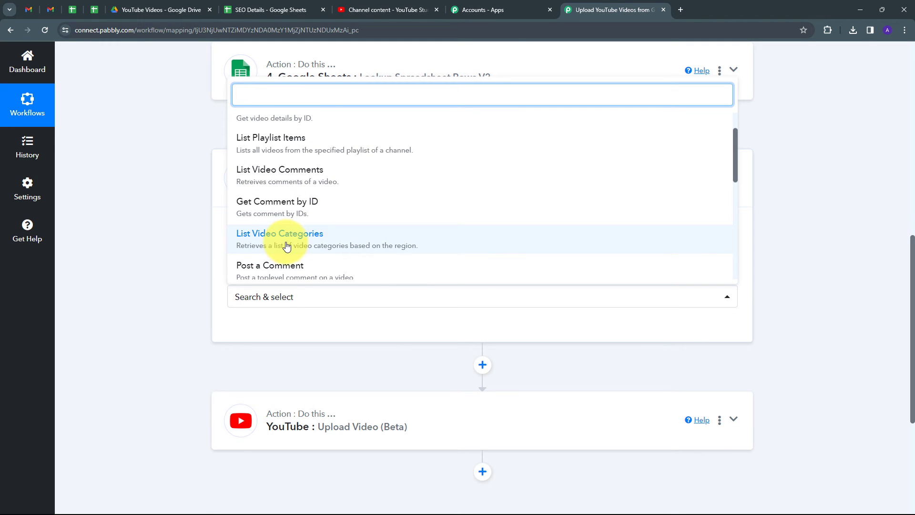
pyautogui.click(296, 243)
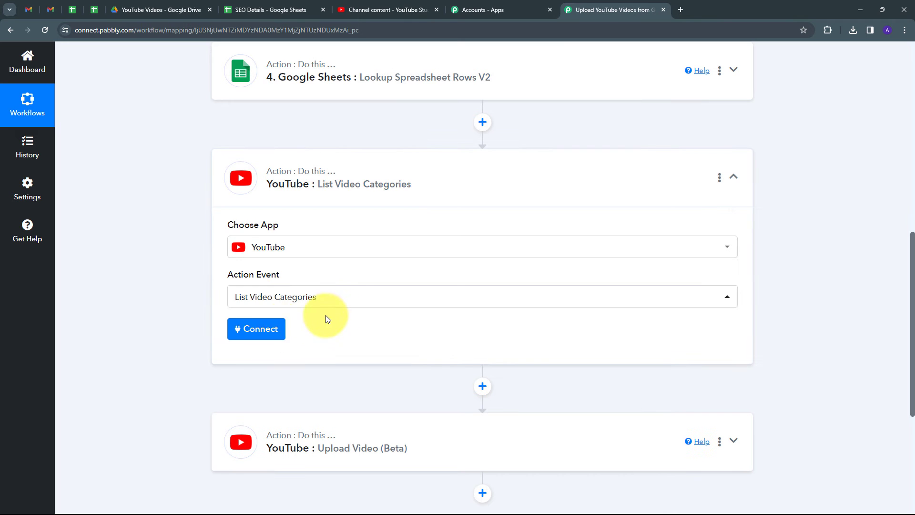
pyautogui.click(253, 332)
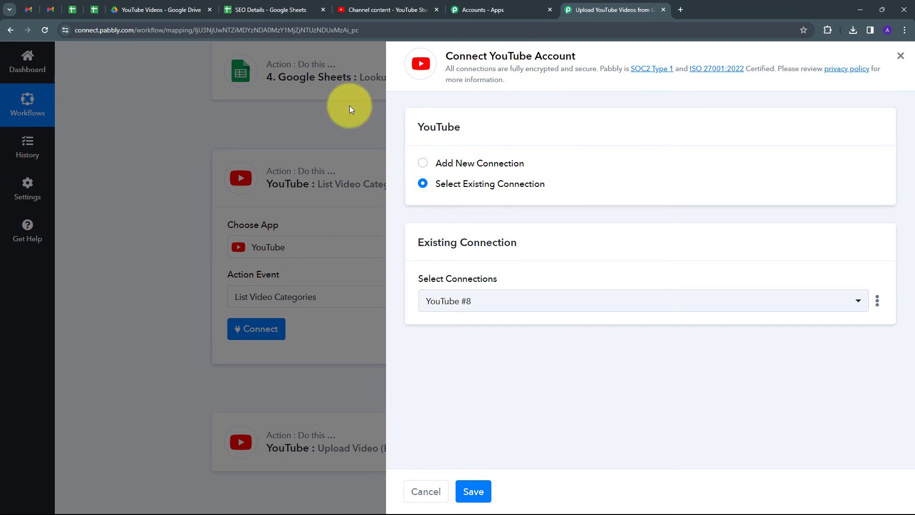
pyautogui.click(475, 492)
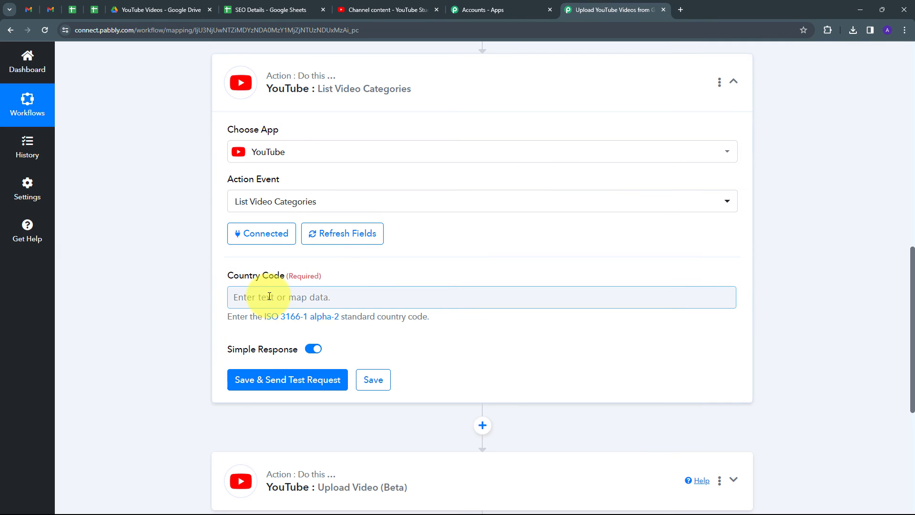
# - Set the Country Code to IN and send a test request for the video categories
pyautogui.click(269, 296)
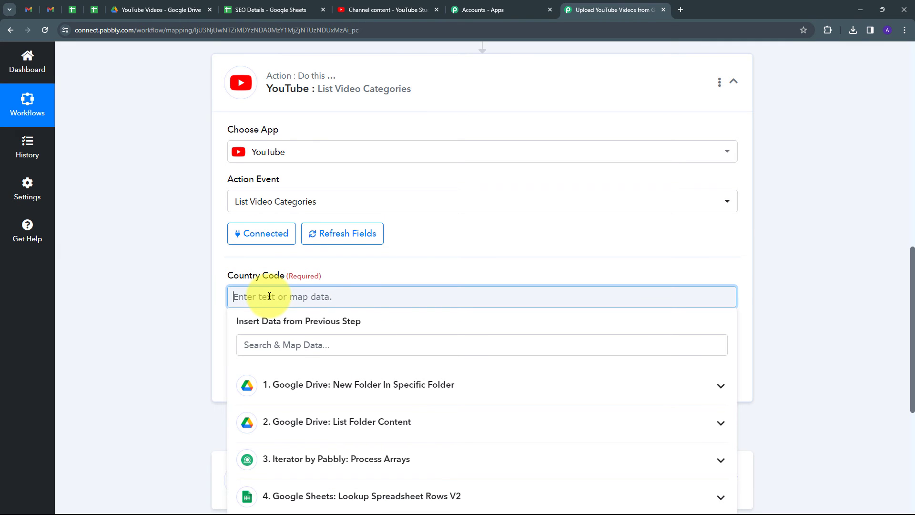
pyautogui.write('IN')
pyautogui.click(392, 272)
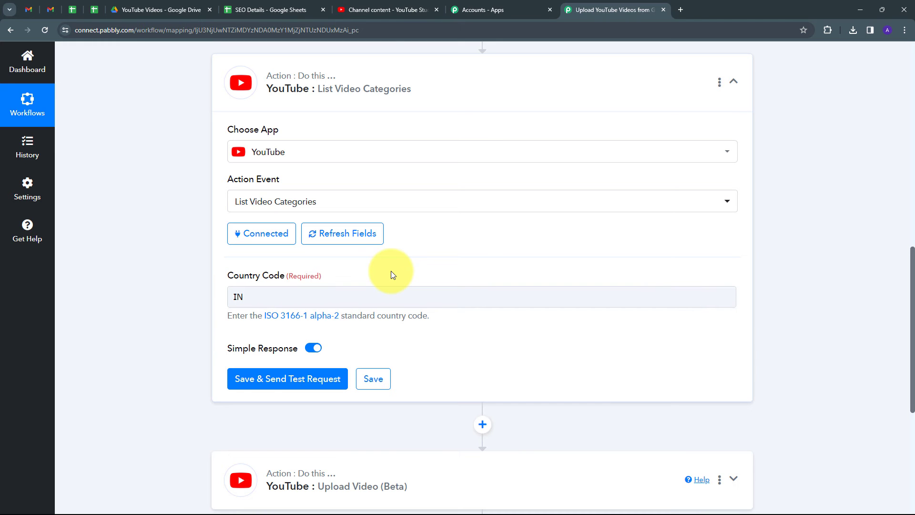
pyautogui.click(286, 378)
# - Examine the category titles and their matching IDs in the List Video Categories response
pyautogui.scroll(-4, 803, 279)
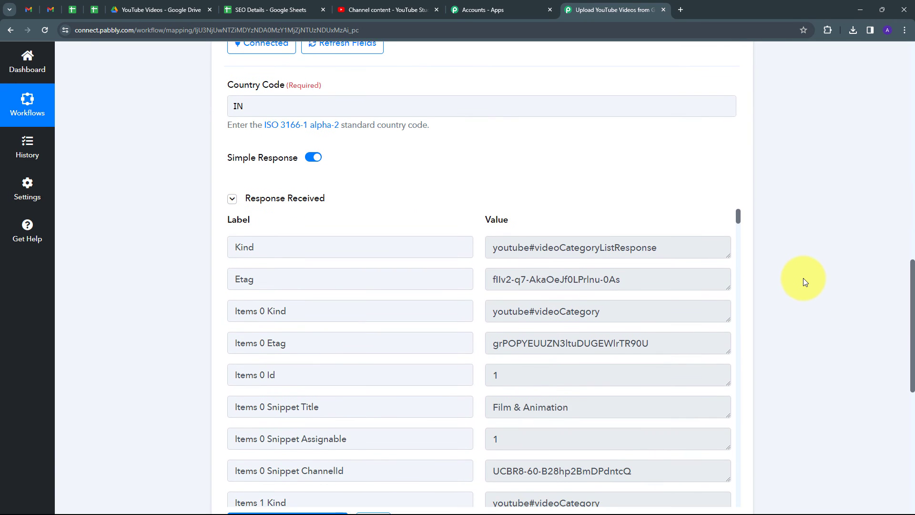
pyautogui.scroll(-2, 802, 278)
pyautogui.scroll(-4, 615, 249)
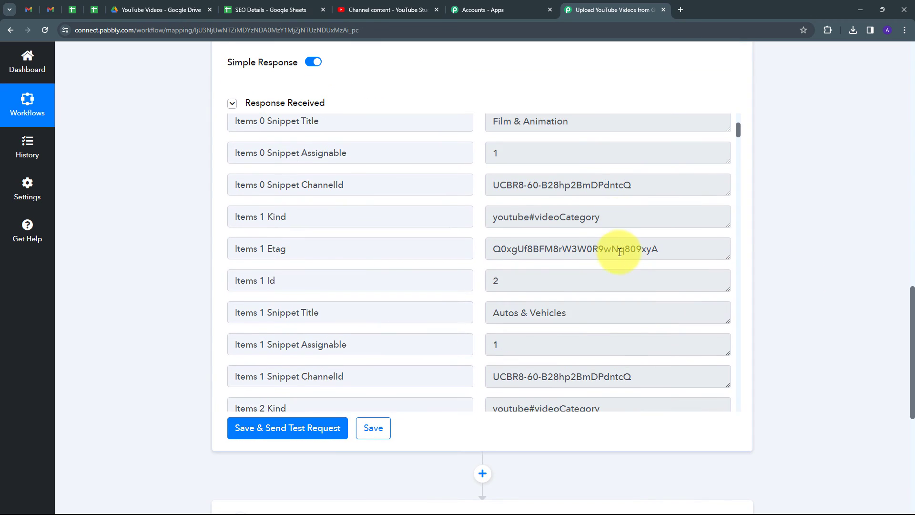
pyautogui.scroll(4, 619, 251)
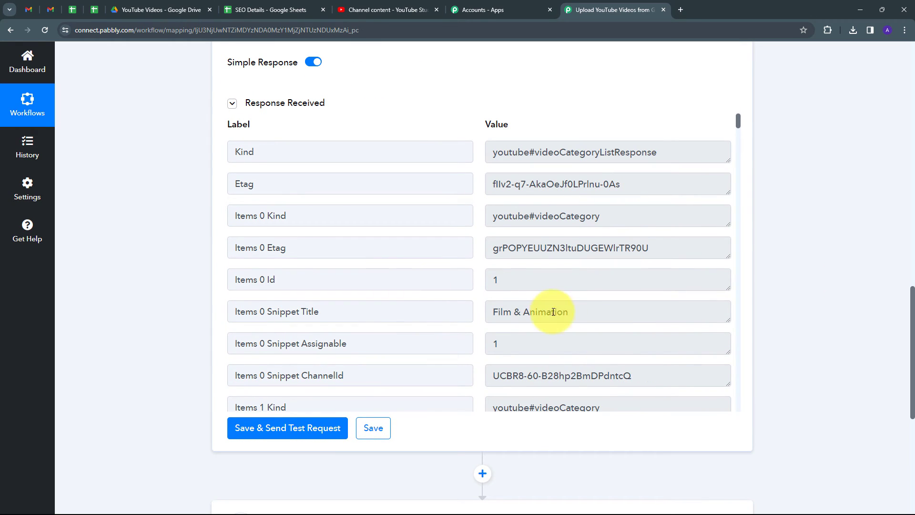
pyautogui.moveTo(575, 312); pyautogui.dragTo(465, 322)
pyautogui.moveTo(520, 279); pyautogui.dragTo(490, 283)
pyautogui.scroll(-4, 593, 281)
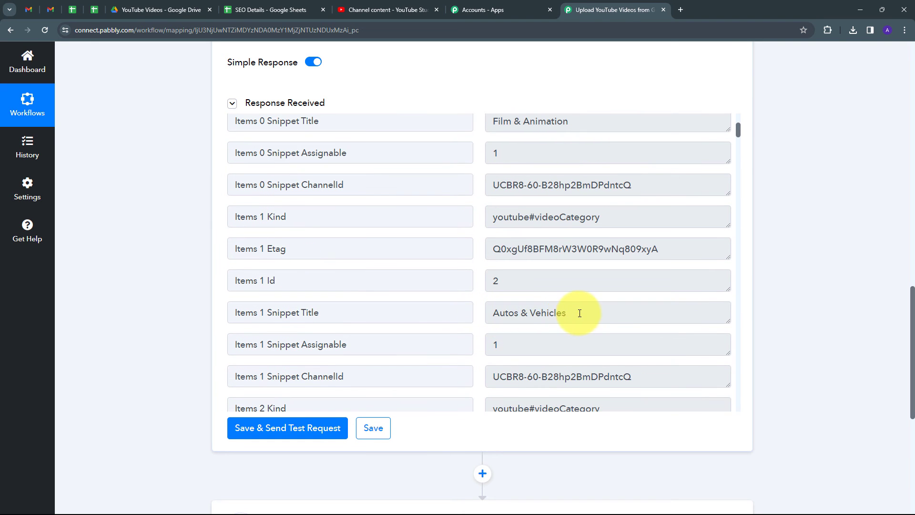
pyautogui.moveTo(578, 312); pyautogui.dragTo(474, 316)
pyautogui.moveTo(526, 280); pyautogui.dragTo(482, 284)
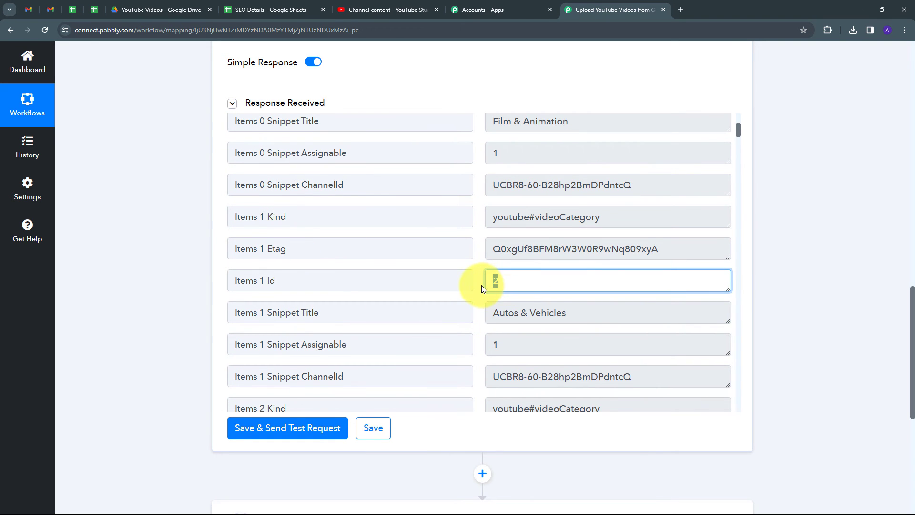
pyautogui.scroll(-5, 646, 266)
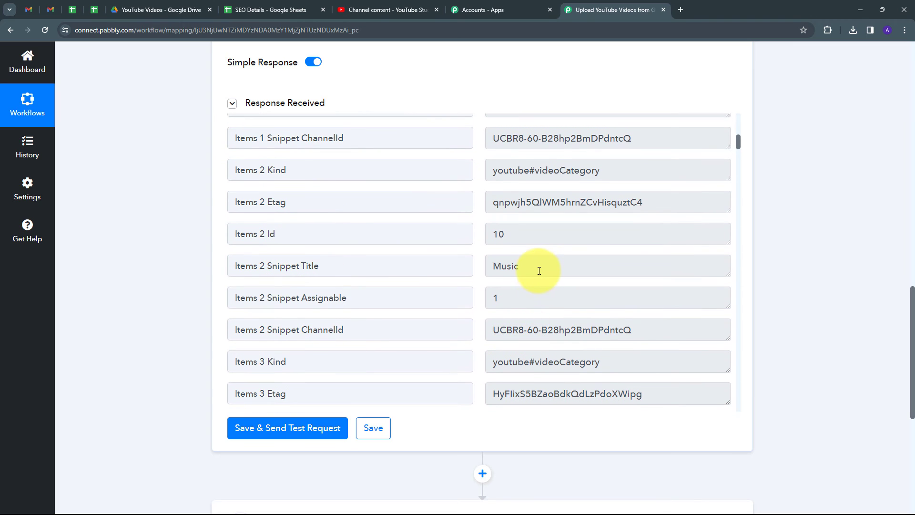
pyautogui.moveTo(537, 268); pyautogui.dragTo(464, 279)
pyautogui.moveTo(523, 234); pyautogui.dragTo(476, 239)
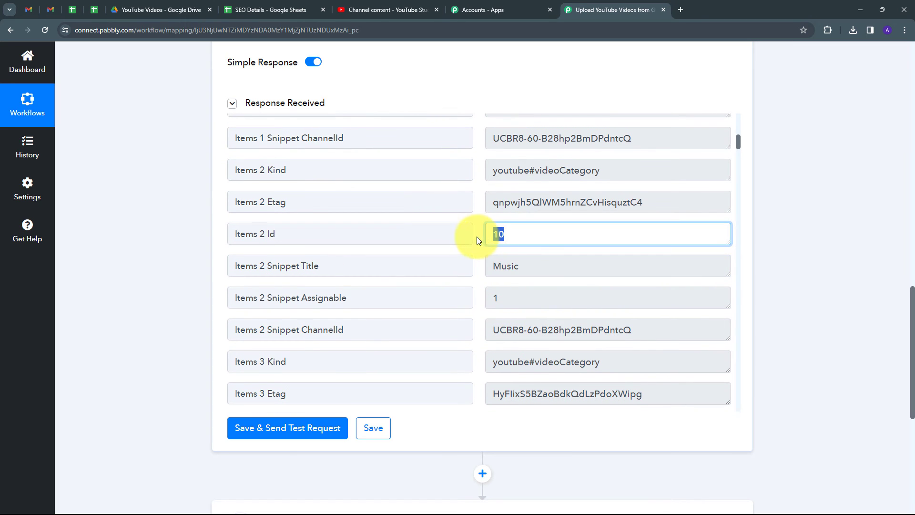
pyautogui.scroll(-3, 547, 262)
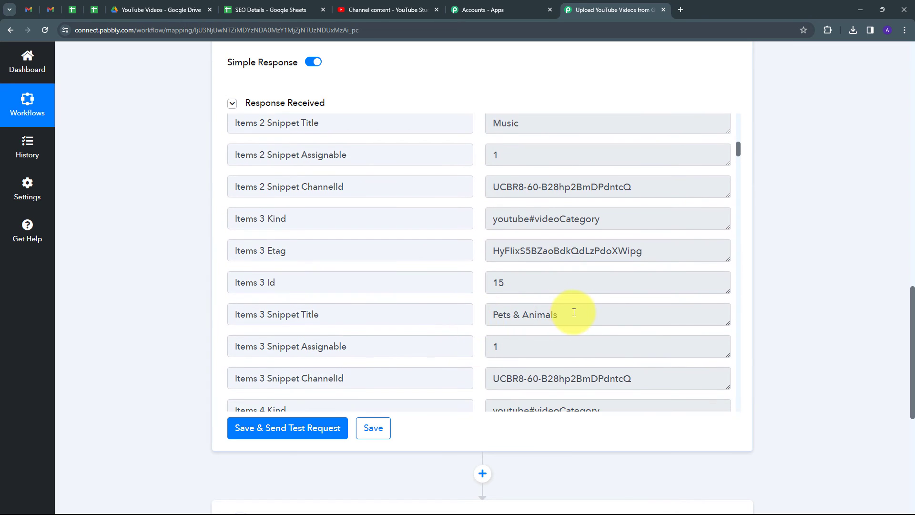
pyautogui.moveTo(576, 311); pyautogui.dragTo(472, 282)
pyautogui.click(518, 282)
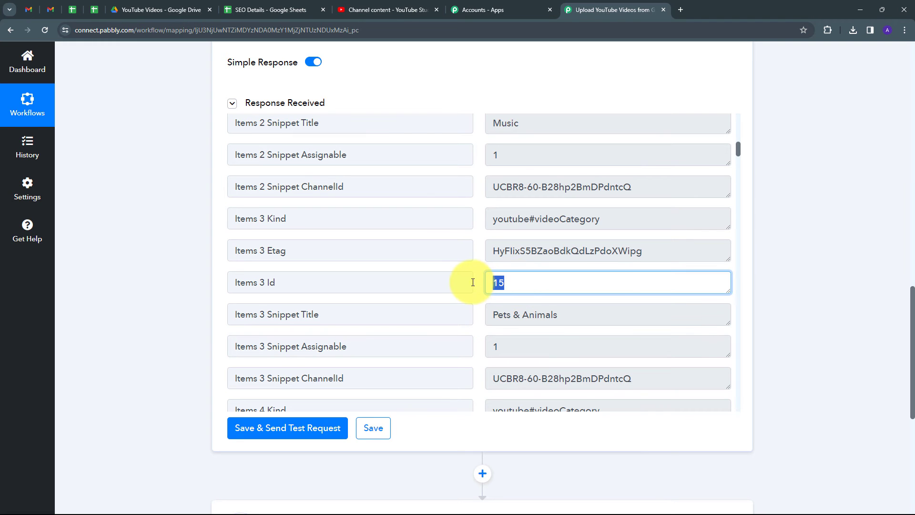
pyautogui.scroll(-5, 613, 284)
pyautogui.scroll(-8, 612, 285)
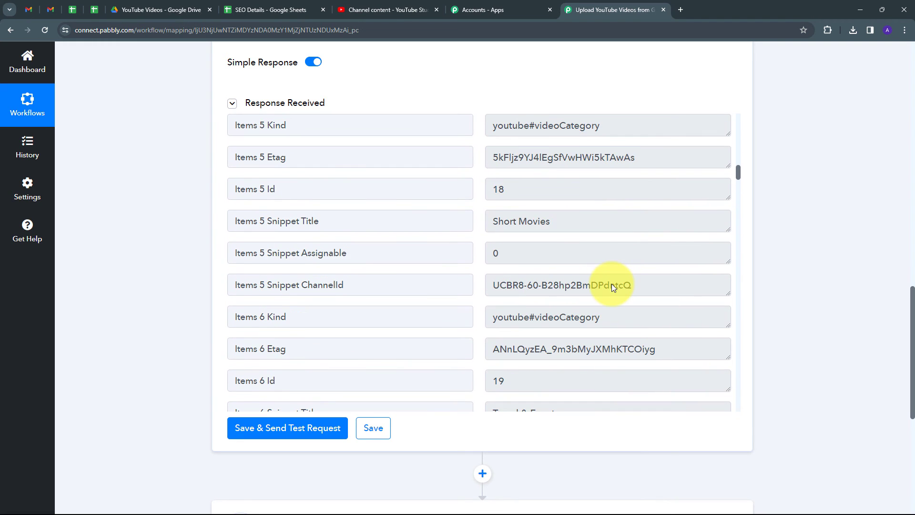
pyautogui.scroll(1, 613, 282)
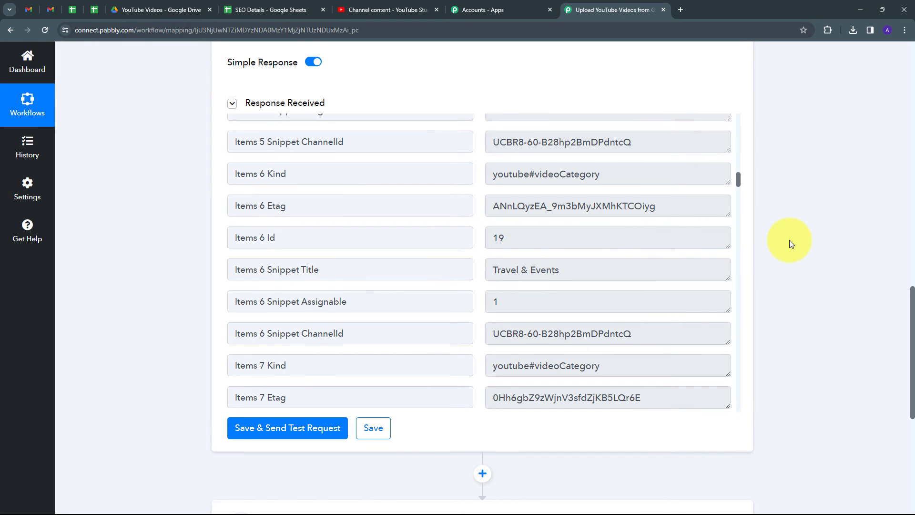
pyautogui.scroll(-4, 789, 239)
# - Reopen the YouTube Upload Video step and set its Category ID to 22
pyautogui.click(519, 334)
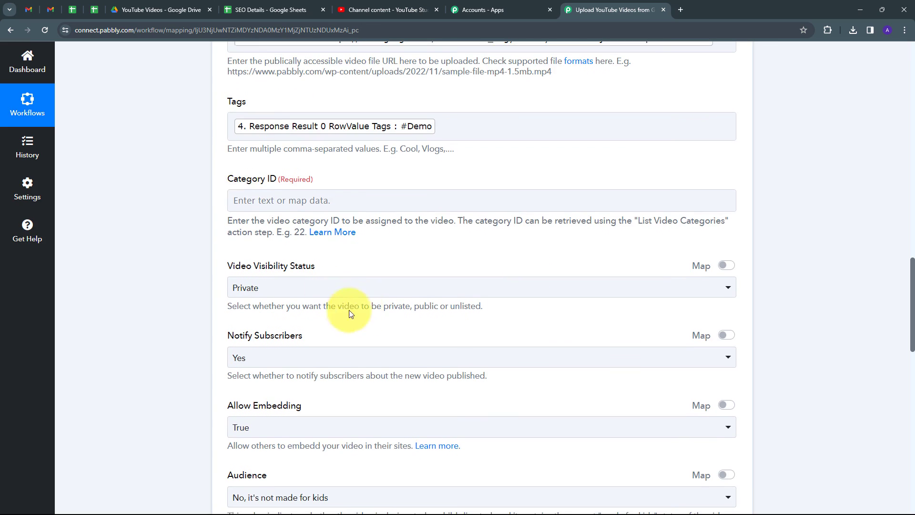
pyautogui.click(254, 199)
pyautogui.write('22')
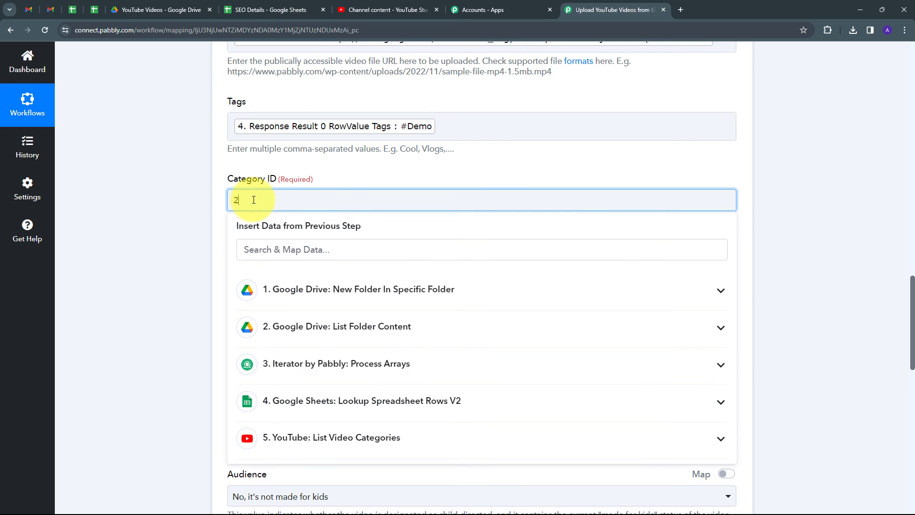
pyautogui.click(416, 165)
# - Keep the video visibility Private, set Audience to "Yes, it's made for kids" and Self Declared Made For Kids to True
pyautogui.scroll(-2, 265, 259)
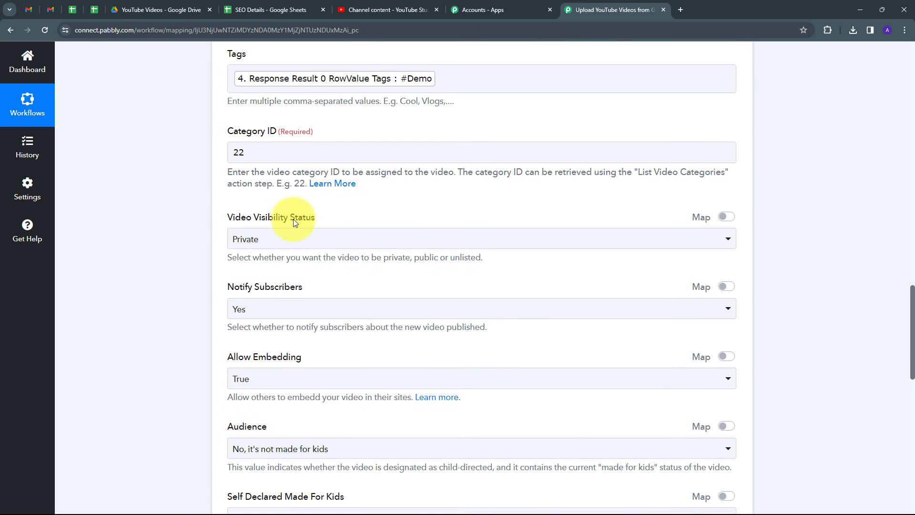
pyautogui.click(471, 244)
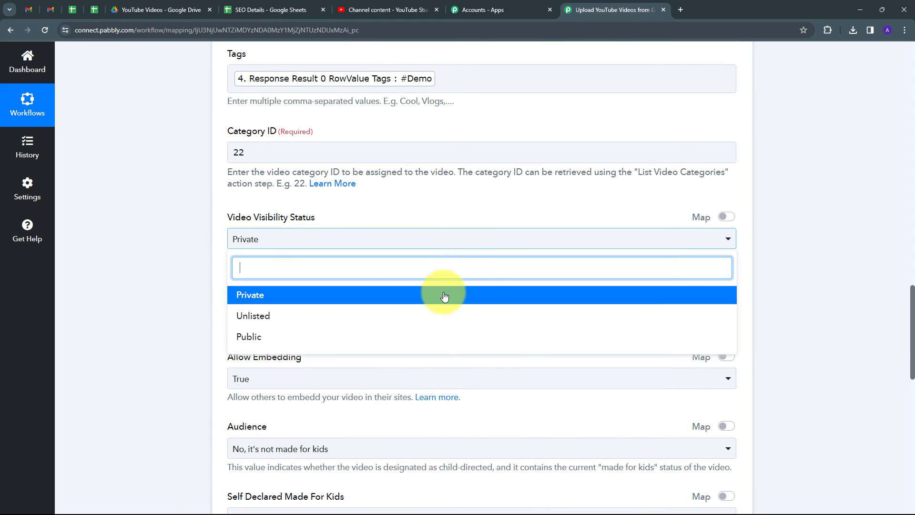
pyautogui.click(252, 302)
pyautogui.scroll(-10, 429, 275)
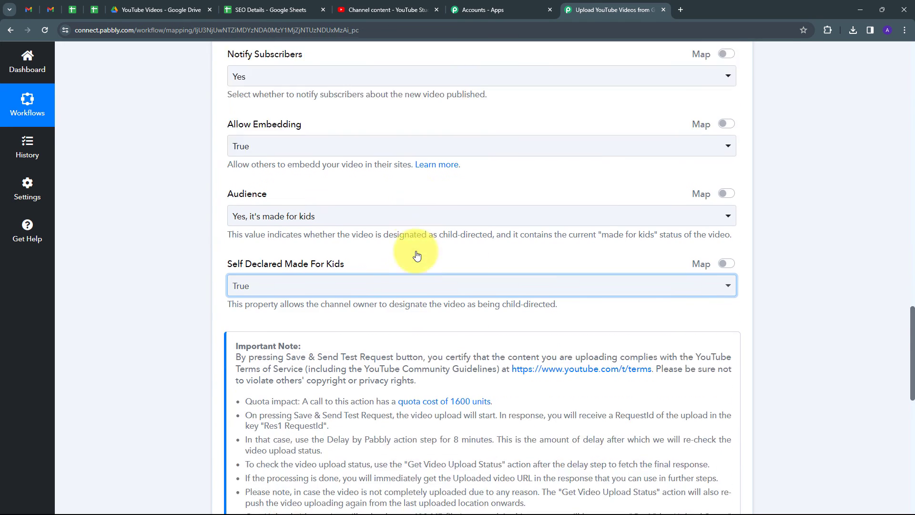
# - Save the upload step, send its test request and check the RequestStatus value in the response
pyautogui.scroll(-1, 429, 260)
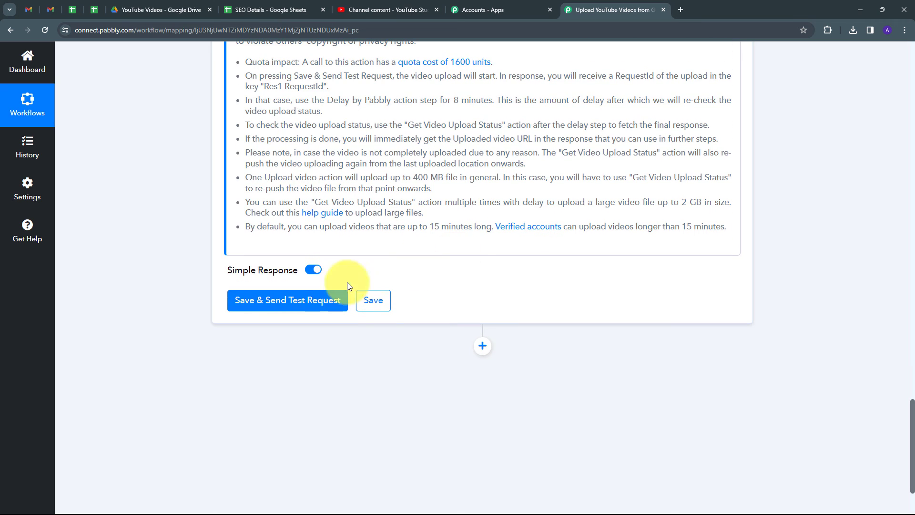
pyautogui.click(299, 307)
pyautogui.scroll(-1, 490, 312)
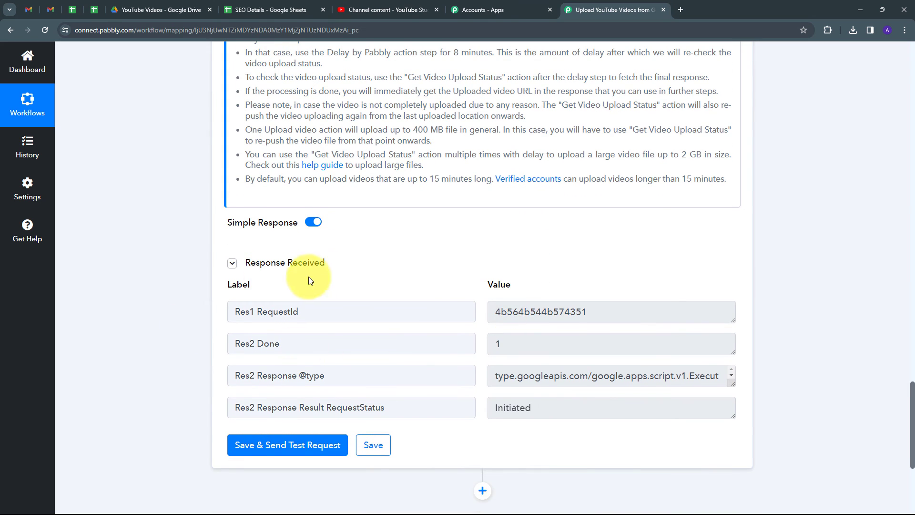
pyautogui.scroll(-1, 310, 280)
pyautogui.click(551, 364)
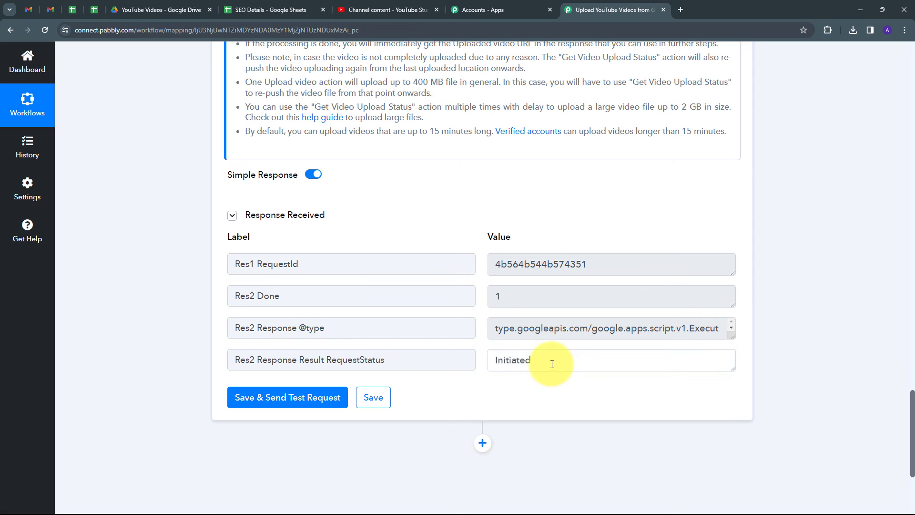
pyautogui.moveTo(552, 364); pyautogui.dragTo(467, 365)
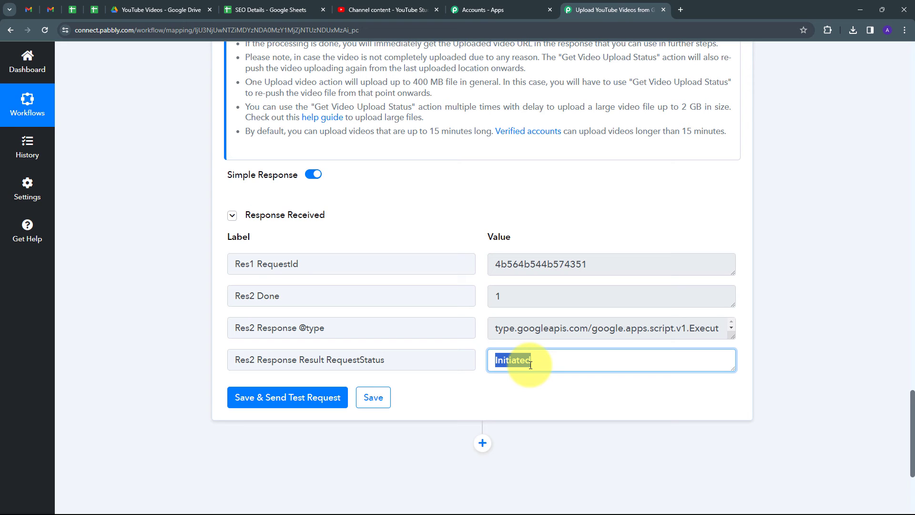
# - Switch to YouTube Studio and open the details of the newly uploaded video "Pabbly Connect #3" to check its title and description
pyautogui.click(394, 4)
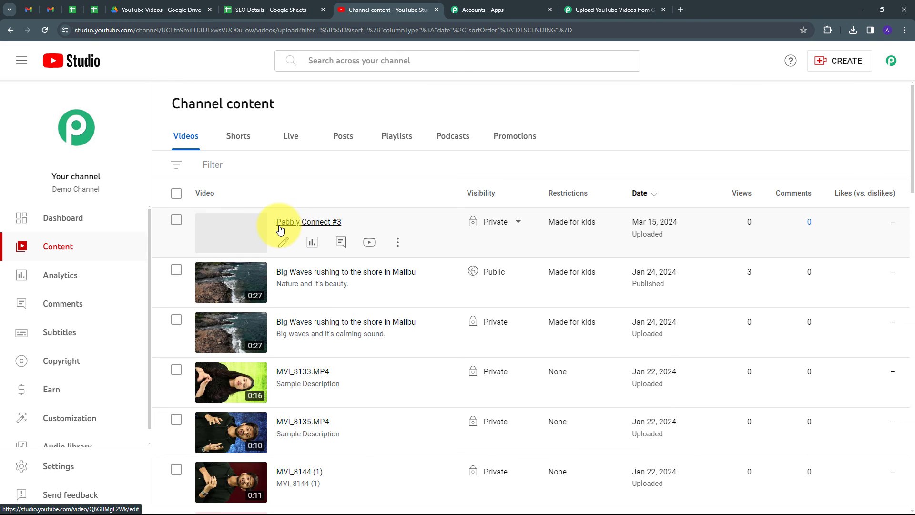
pyautogui.click(319, 223)
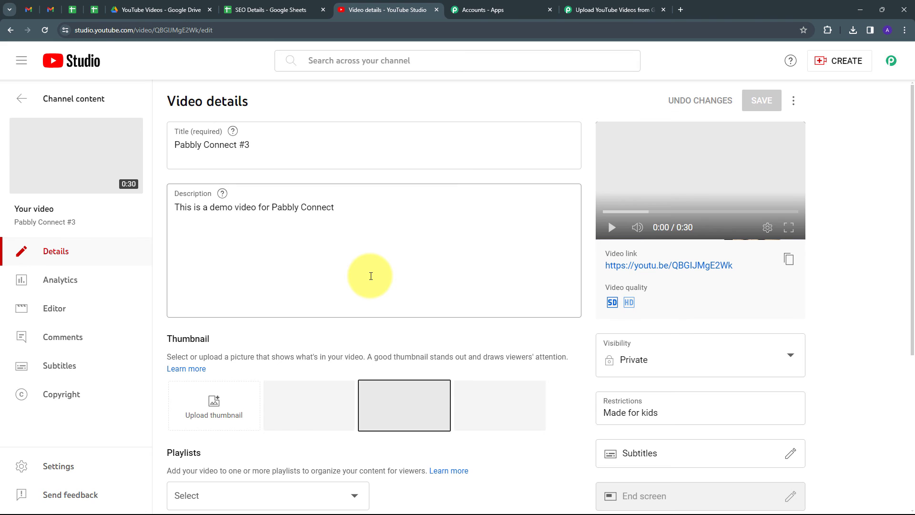
# - Return to the Pabbly Connect workflow and look over its Google Drive trigger and the first action steps
pyautogui.hotkey('ctrl', '9')
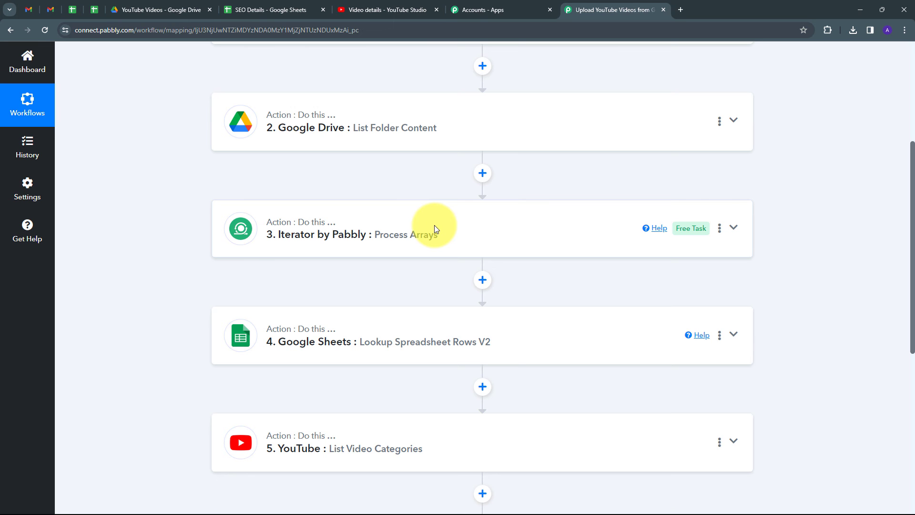
pyautogui.scroll(5, 433, 225)
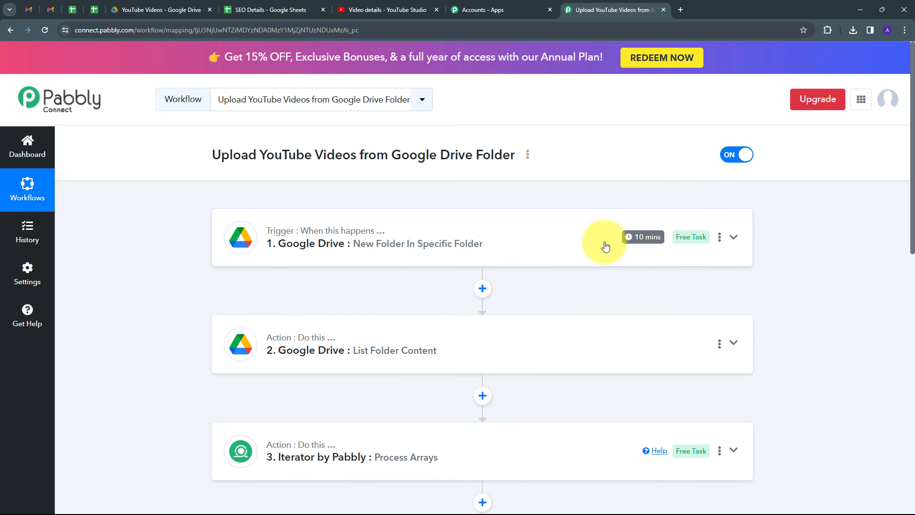
pyautogui.scroll(-4, 538, 238)
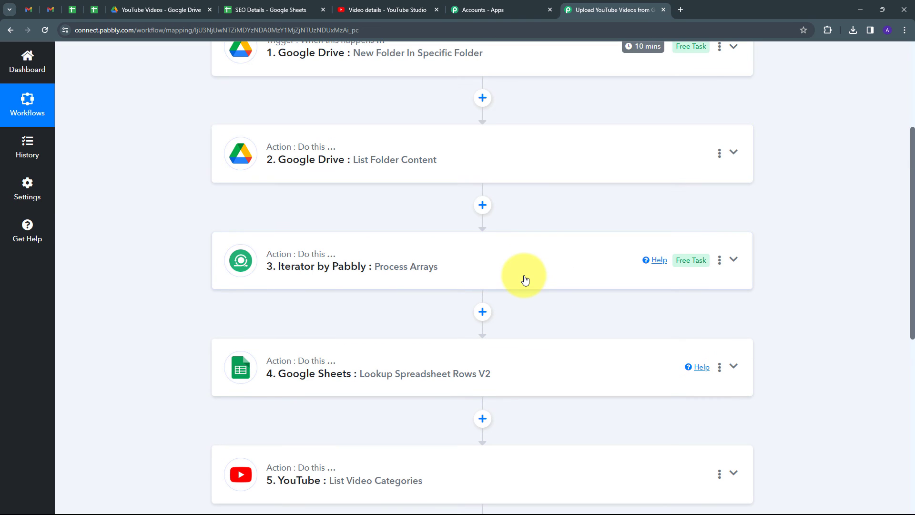
pyautogui.scroll(1, 529, 305)
pyautogui.scroll(-1, 533, 327)
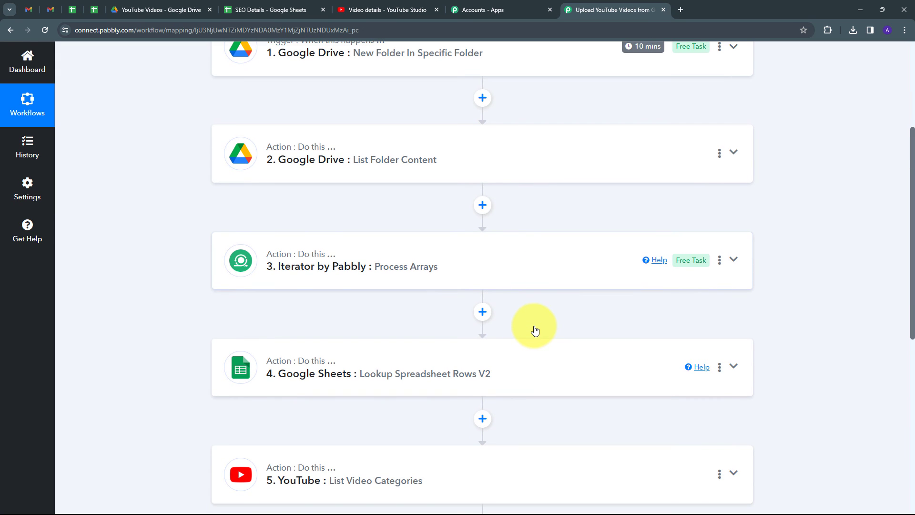
pyautogui.click(386, 10)
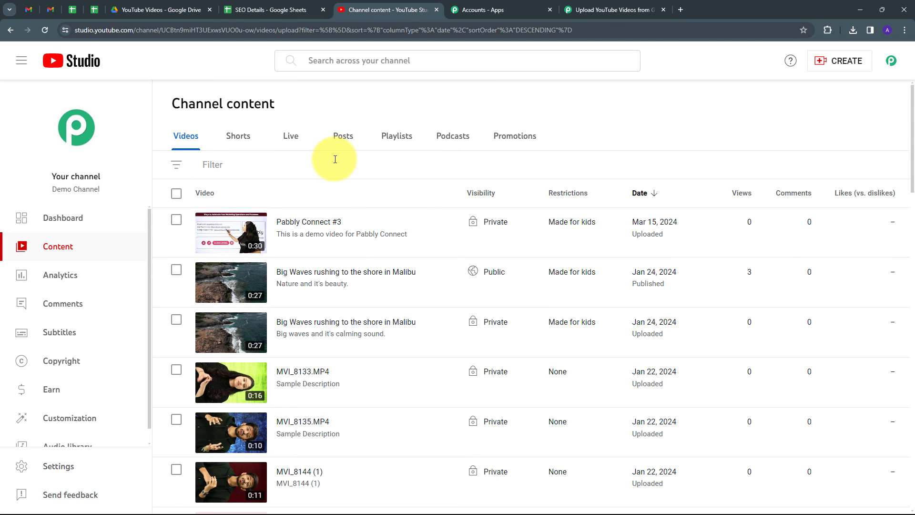
pyautogui.click(619, 10)
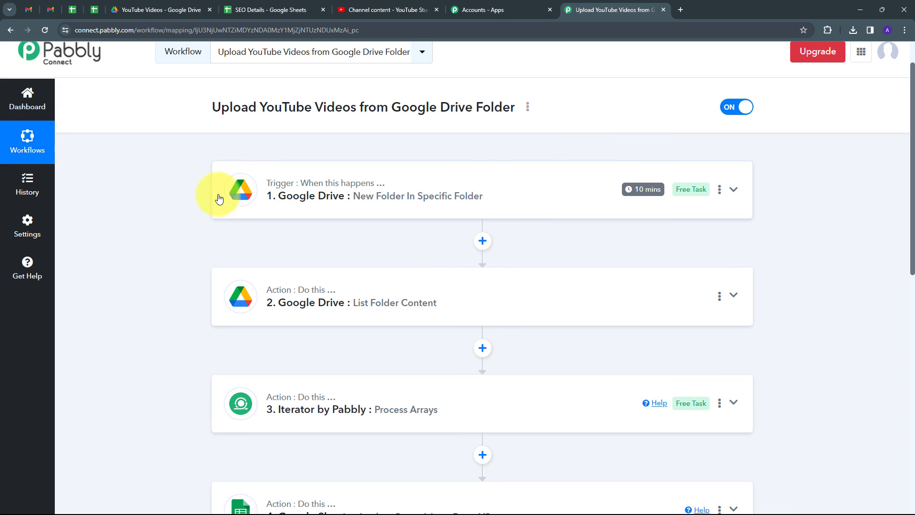
pyautogui.scroll(-4, 278, 200)
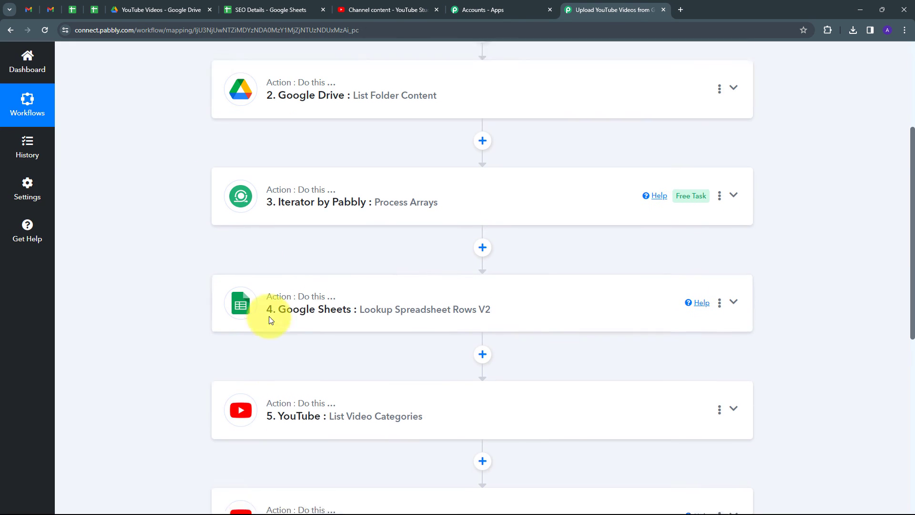
pyautogui.scroll(3, 160, 219)
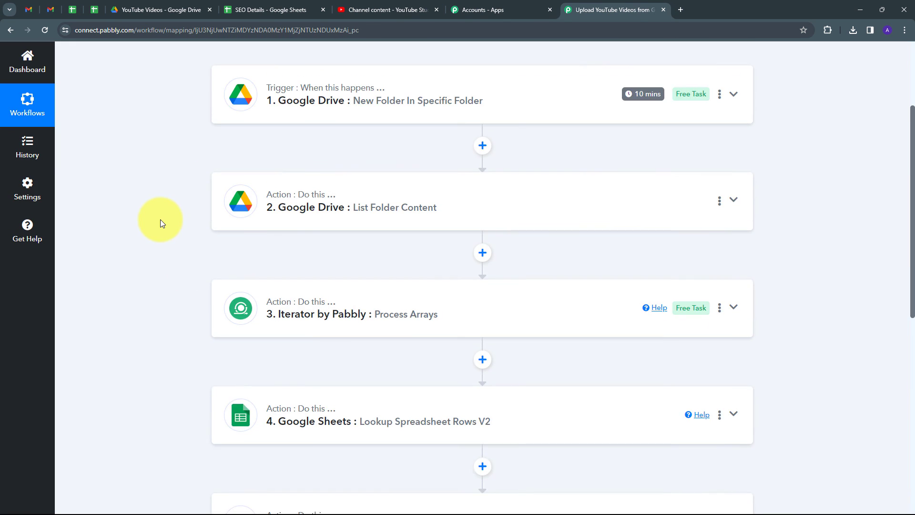
pyautogui.scroll(2, 160, 219)
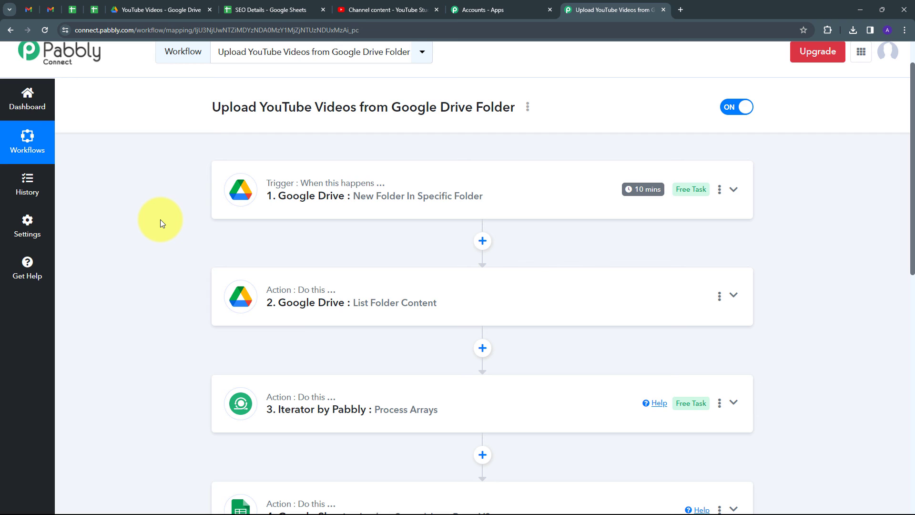
pyautogui.scroll(-4, 150, 216)
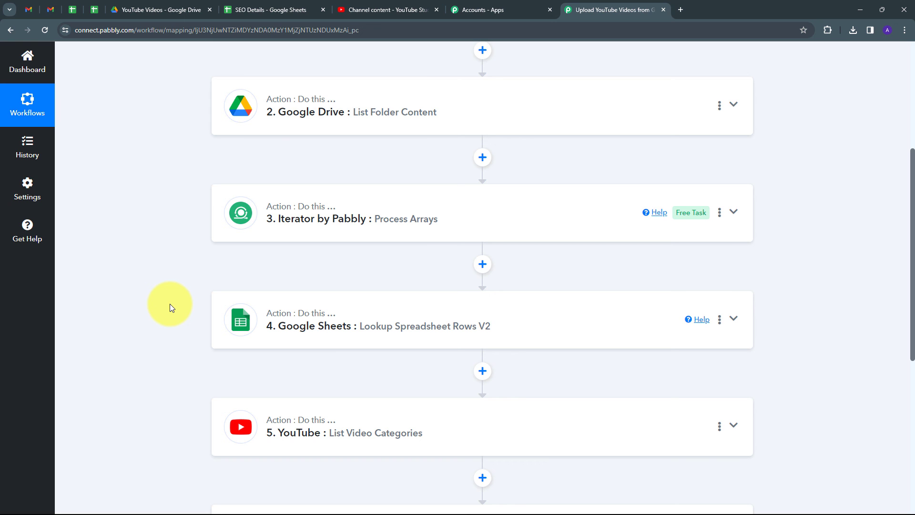
pyautogui.scroll(4, 169, 304)
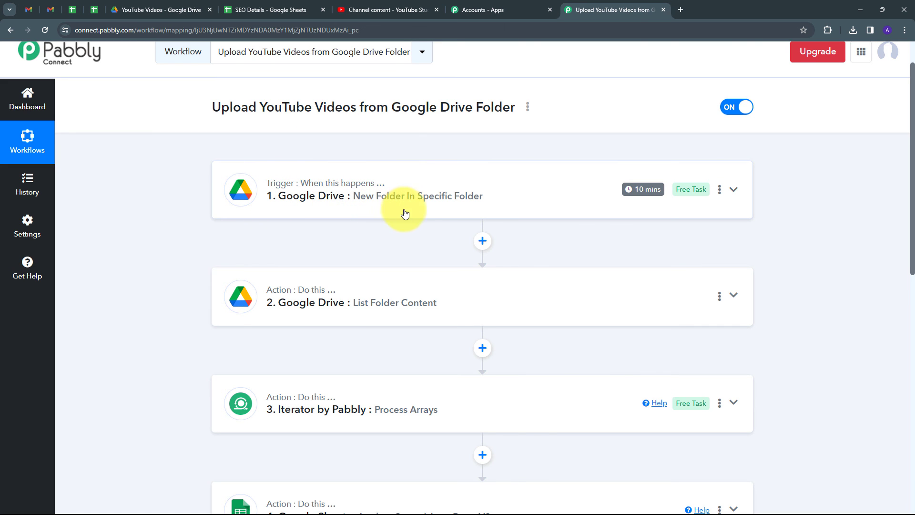
pyautogui.scroll(-3, 211, 170)
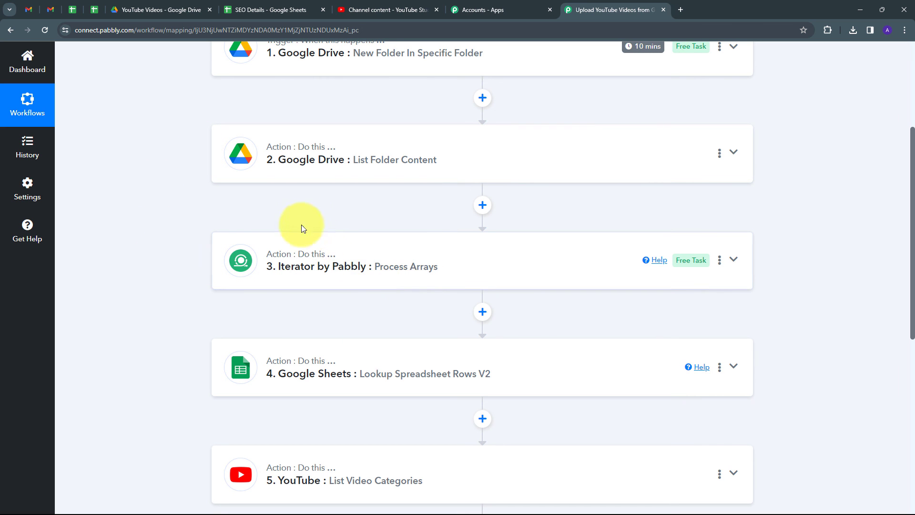
pyautogui.scroll(-1, 200, 258)
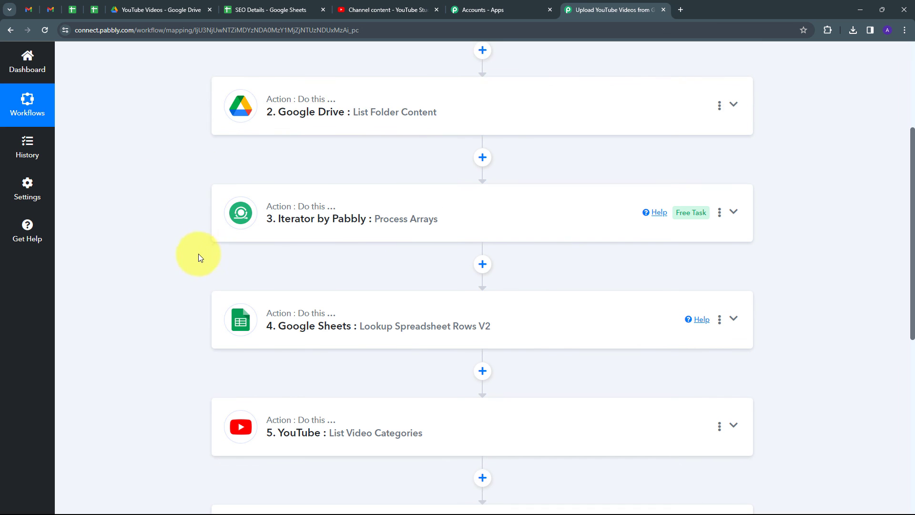
pyautogui.scroll(-1, 201, 285)
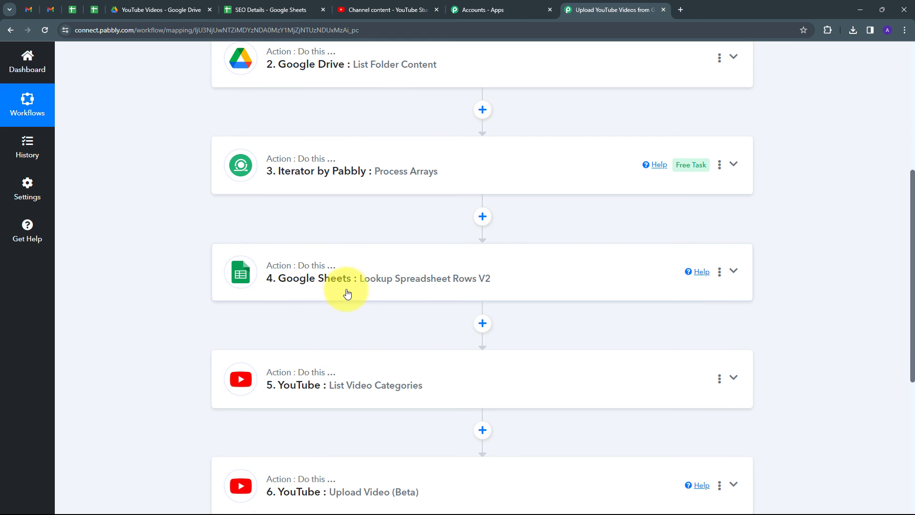
pyautogui.scroll(-1, 333, 272)
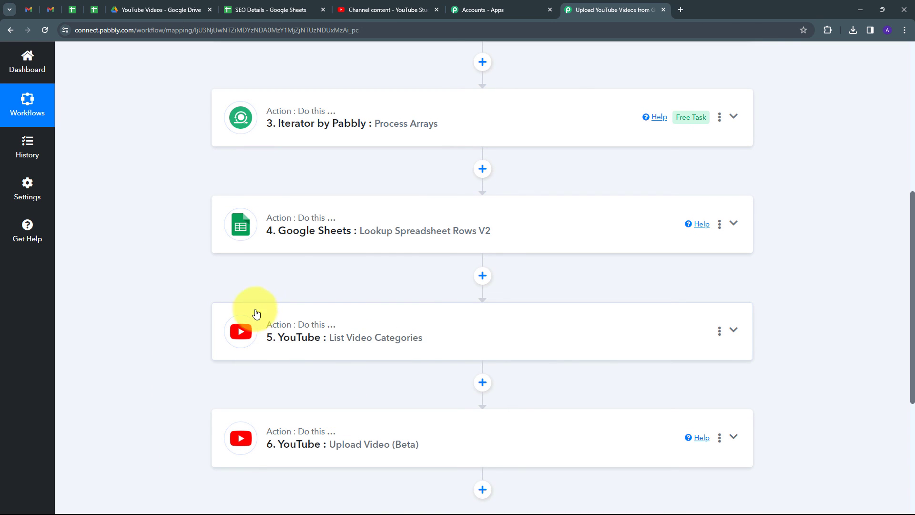
pyautogui.scroll(-1, 228, 334)
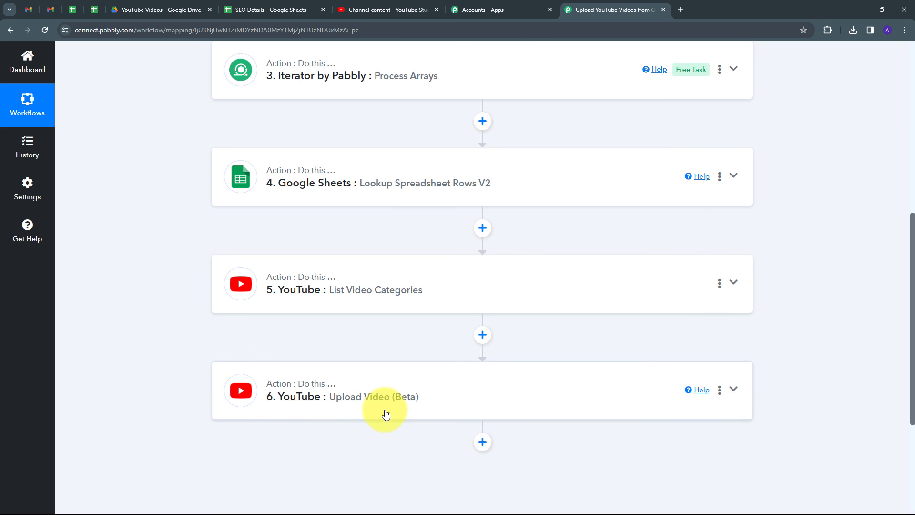
pyautogui.scroll(8, 344, 371)
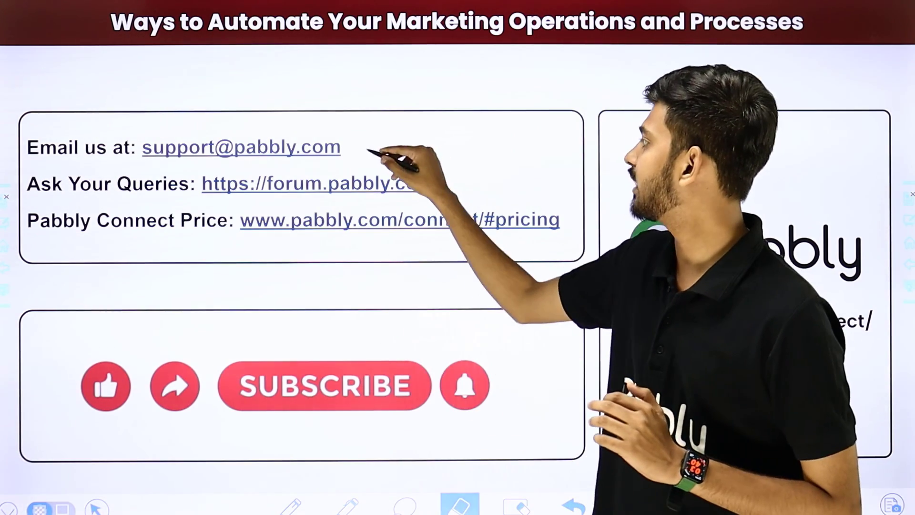
pyautogui.moveTo(367, 150); pyautogui.dragTo(439, 94)
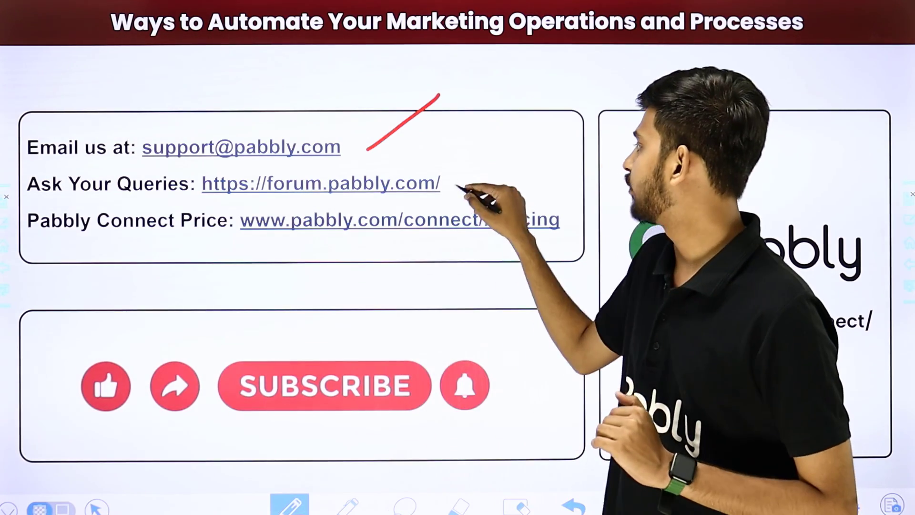
pyautogui.moveTo(454, 185); pyautogui.dragTo(516, 139)
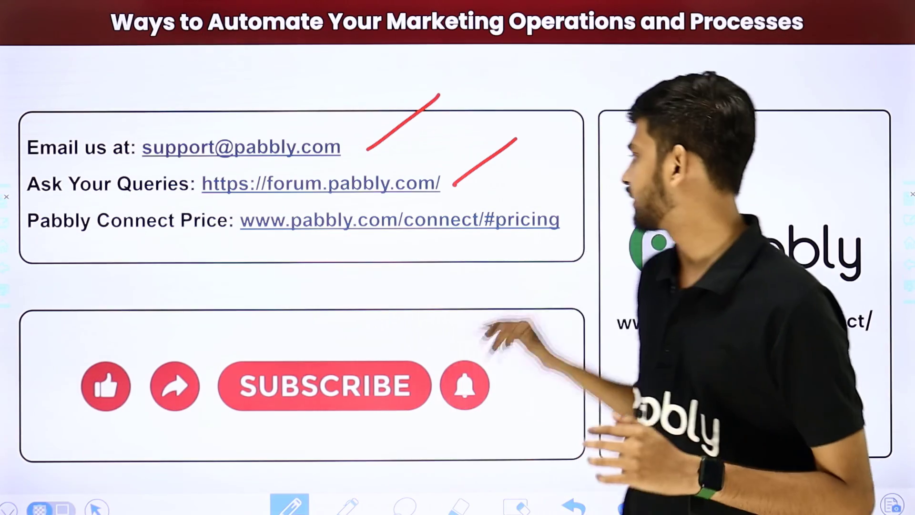
pyautogui.moveTo(551, 240); pyautogui.dragTo(622, 189)
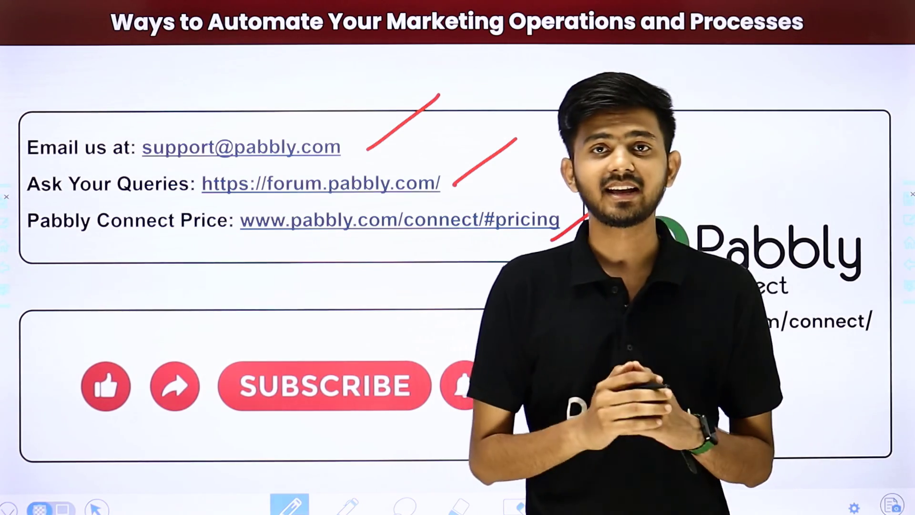